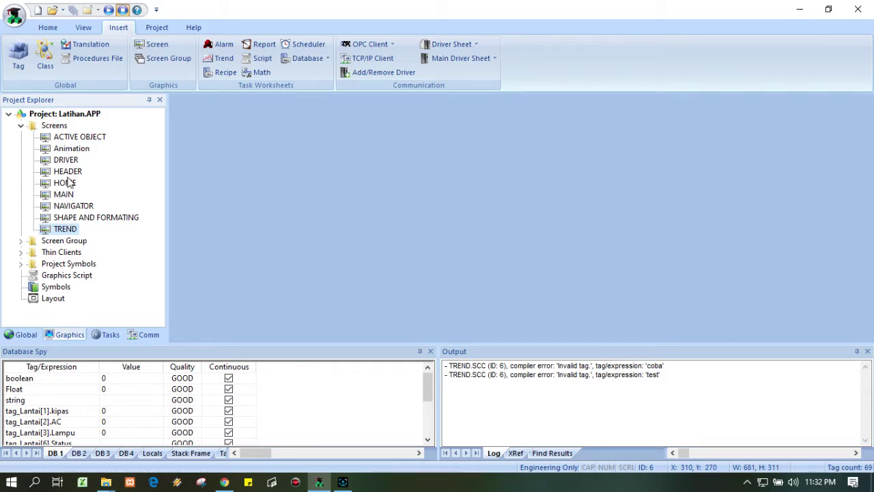
- Open the MAIN screen from the project's Screens folder
{"action": "left_click", "coordinate": [68, 218]}
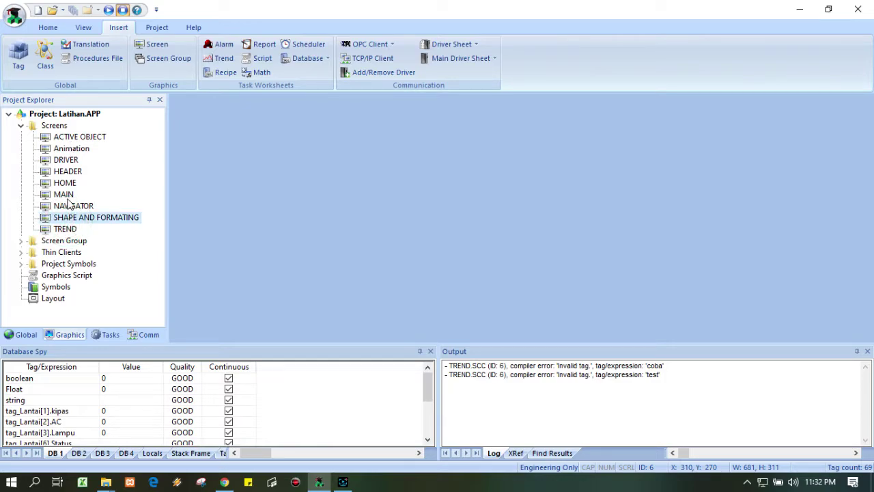
{"action": "left_click", "coordinate": [67, 196]}
{"action": "double_click", "coordinate": [64, 195]}
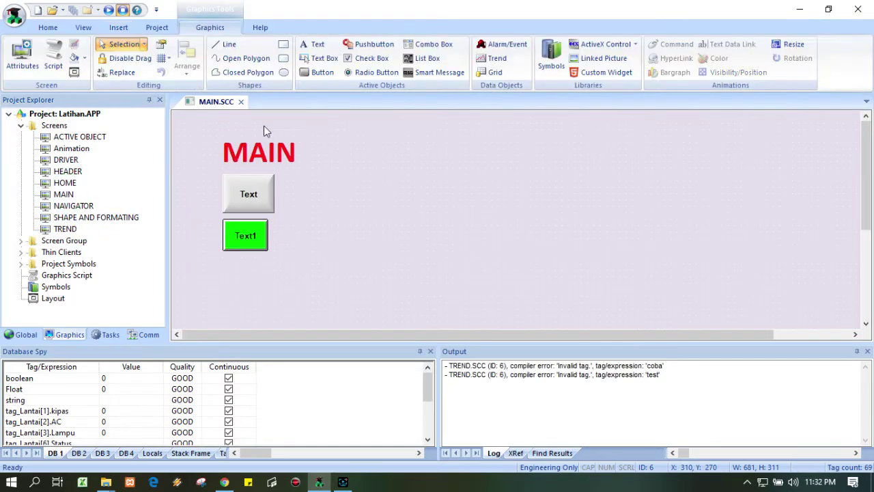
- Save a copy of the MAIN screen under the file name ALARM in the project's Screen folder
{"action": "left_click", "coordinate": [13, 15]}
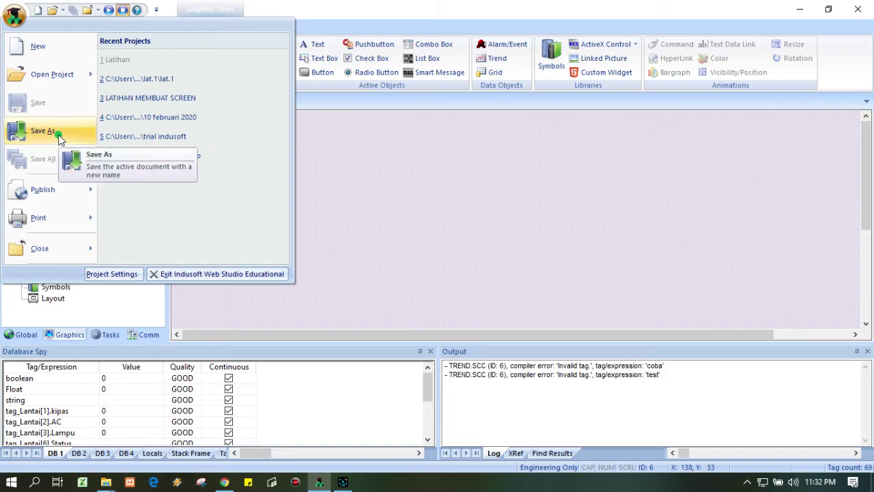
{"action": "left_click", "coordinate": [63, 135]}
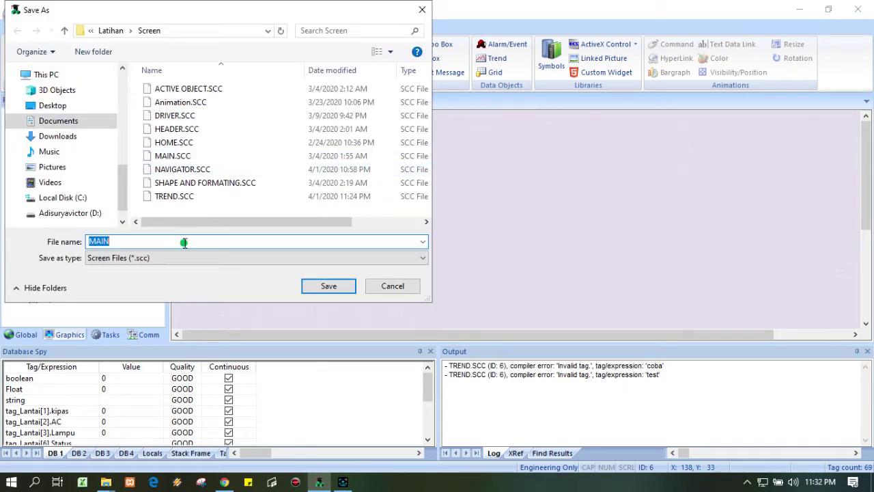
{"action": "left_click", "coordinate": [184, 242]}
{"action": "key", "text": "BackSpace"}
{"action": "key", "text": "BackSpace"}
{"action": "key", "text": "BackSpace"}
{"action": "key", "text": "BackSpace"}
{"action": "type", "text": "A"}
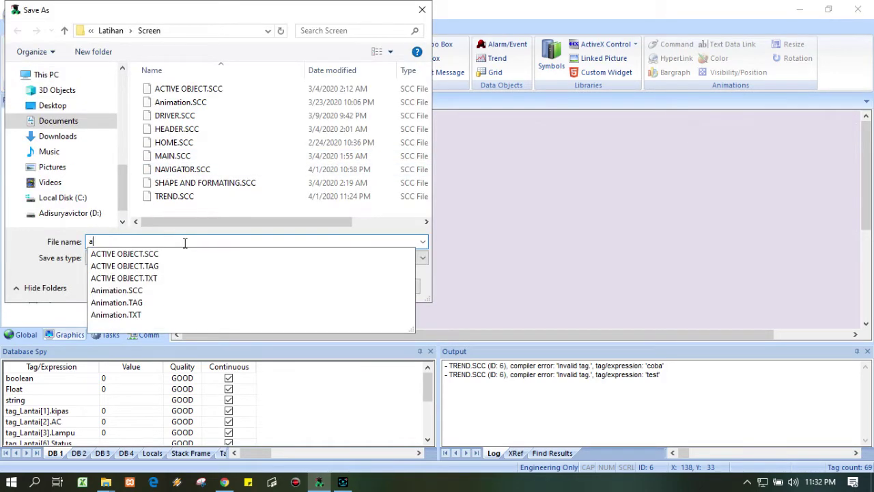
{"action": "key", "text": "BackSpace"}
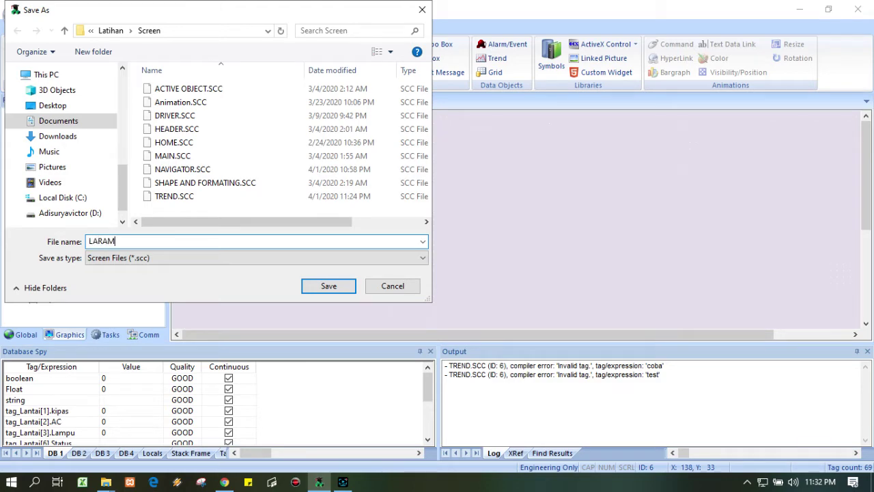
{"action": "type", "text": "LAR"}
{"action": "key", "text": "BackSpace"}
{"action": "key", "text": "BackSpace"}
{"action": "key", "text": "BackSpace"}
{"action": "type", "text": "ALA"}
{"action": "left_click", "coordinate": [344, 287]}
- Change the caption of the red MAIN heading to ALARM
{"action": "left_click", "coordinate": [284, 159]}
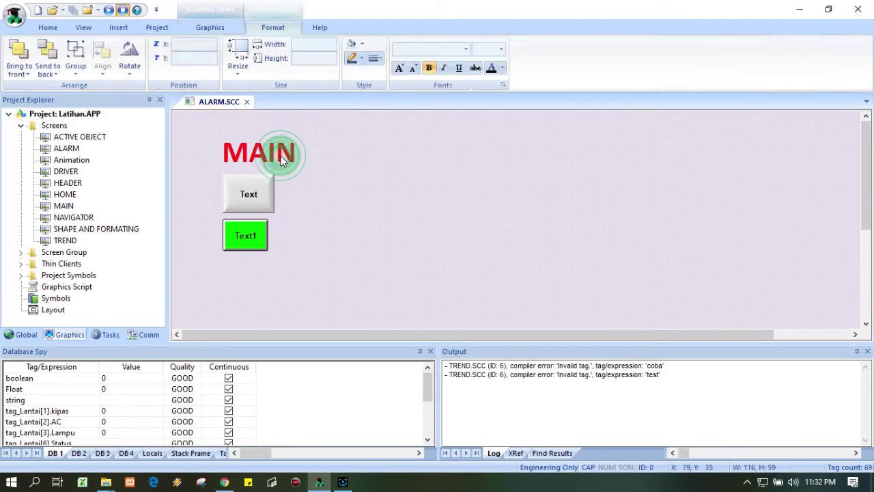
{"action": "double_click", "coordinate": [284, 158]}
{"action": "left_click", "coordinate": [273, 236]}
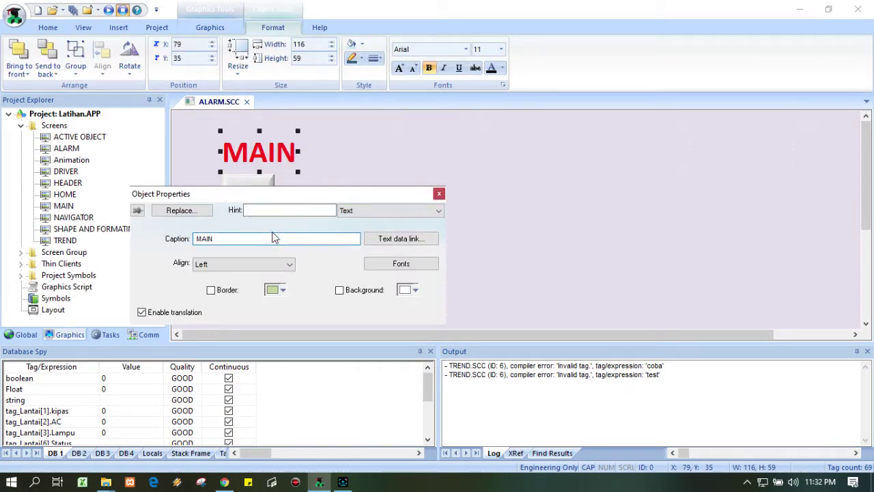
{"action": "key", "text": "BackSpace"}
{"action": "key", "text": "BackSpace"}
{"action": "key", "text": "BackSpace"}
{"action": "key", "text": "BackSpace"}
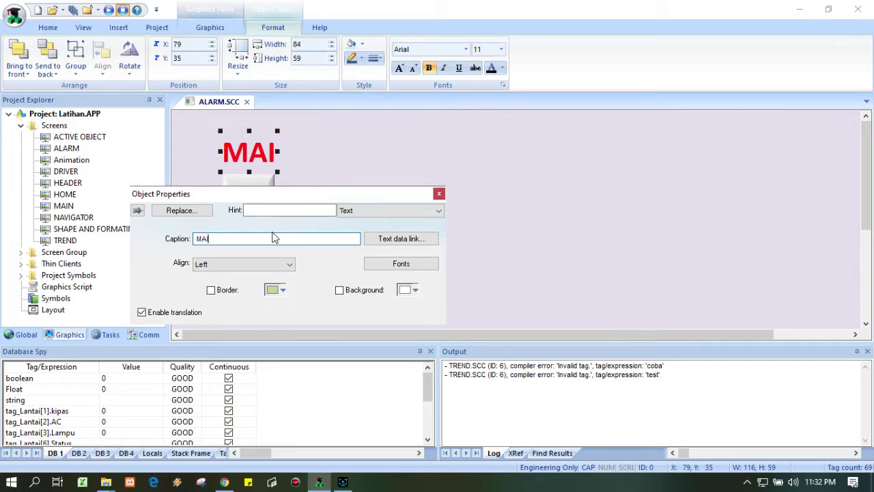
{"action": "type", "text": "ALAR"}
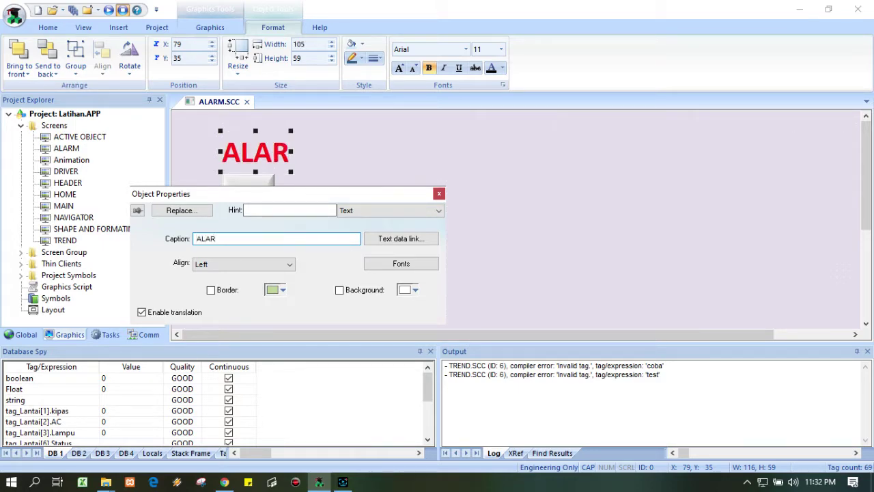
{"action": "type", "text": "M"}
{"action": "left_click", "coordinate": [438, 194]}
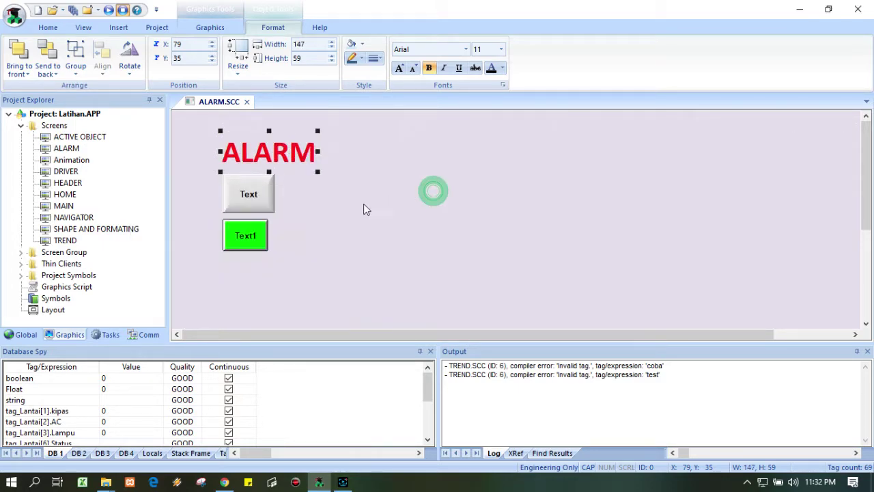
- Delete the grey Text button and the green Text1 button below the heading
{"action": "left_click", "coordinate": [254, 197]}
{"action": "key", "text": "Delete"}
{"action": "left_click", "coordinate": [244, 234]}
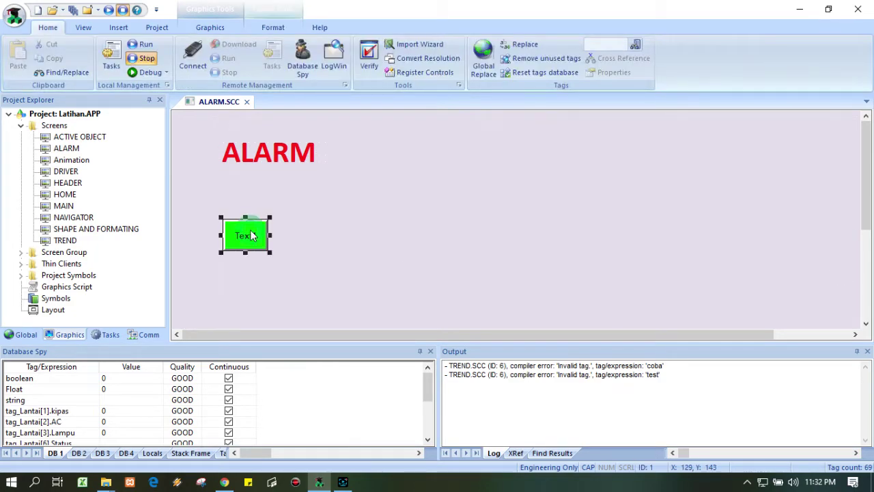
{"action": "key", "text": "Delete"}
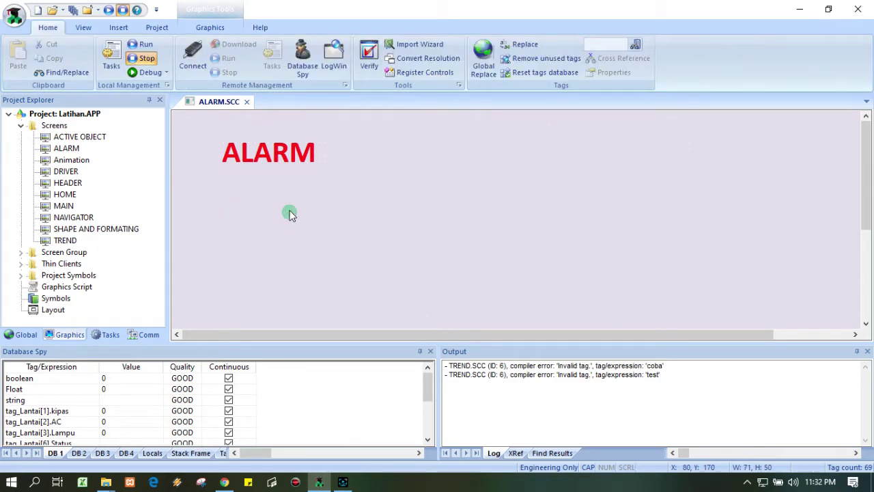
{"action": "left_click", "coordinate": [205, 222]}
{"action": "left_click", "coordinate": [306, 227]}
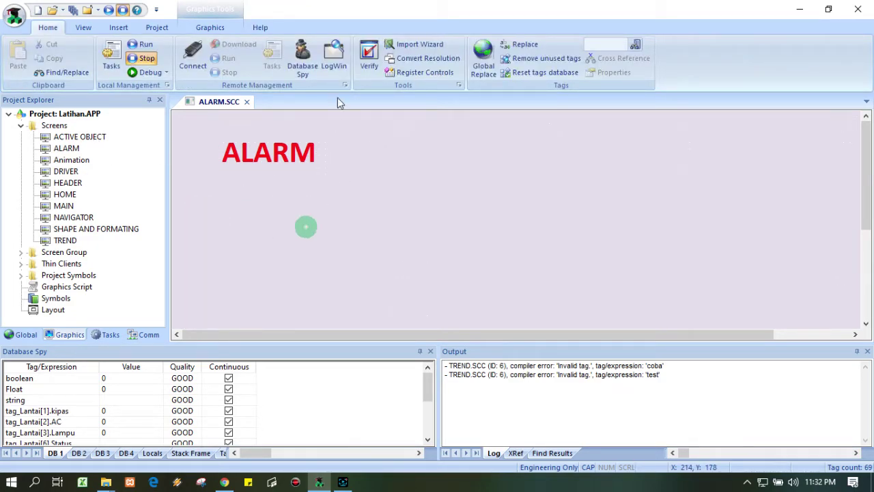
- Place the slider03 symbol from the Sliders category of the symbol library just below the ALARM heading
{"action": "left_click", "coordinate": [120, 27]}
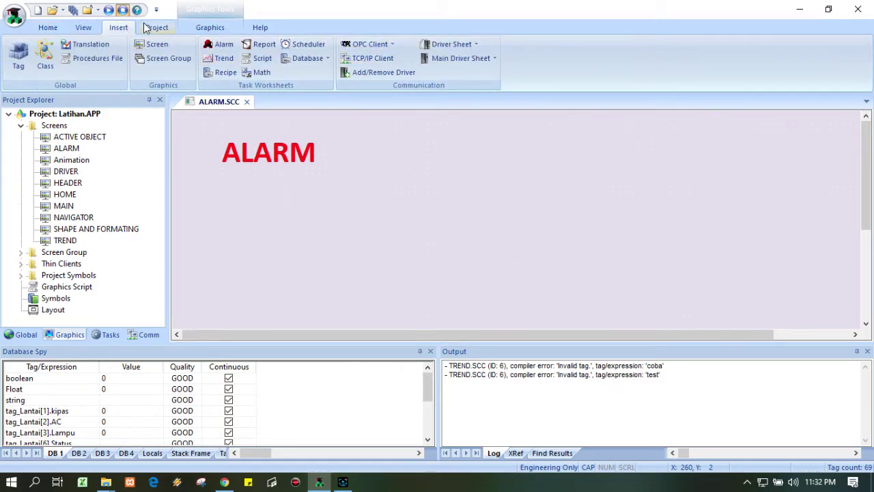
{"action": "left_click", "coordinate": [234, 151]}
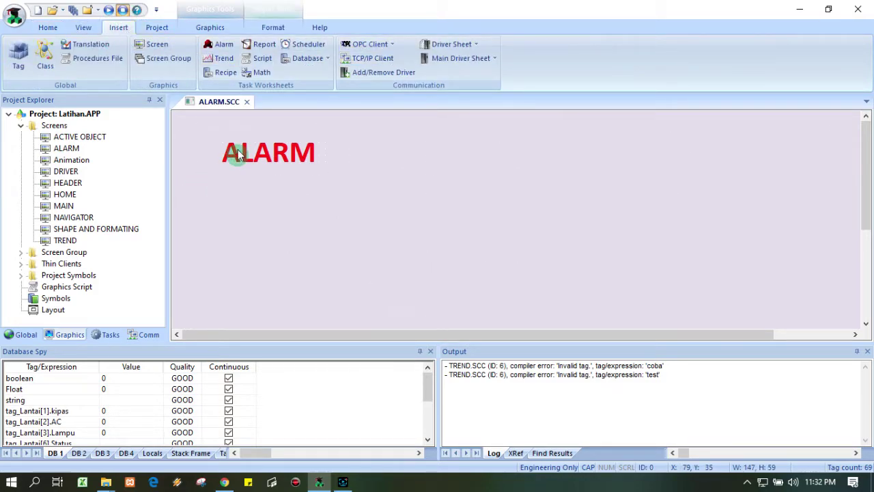
{"action": "left_click", "coordinate": [150, 29]}
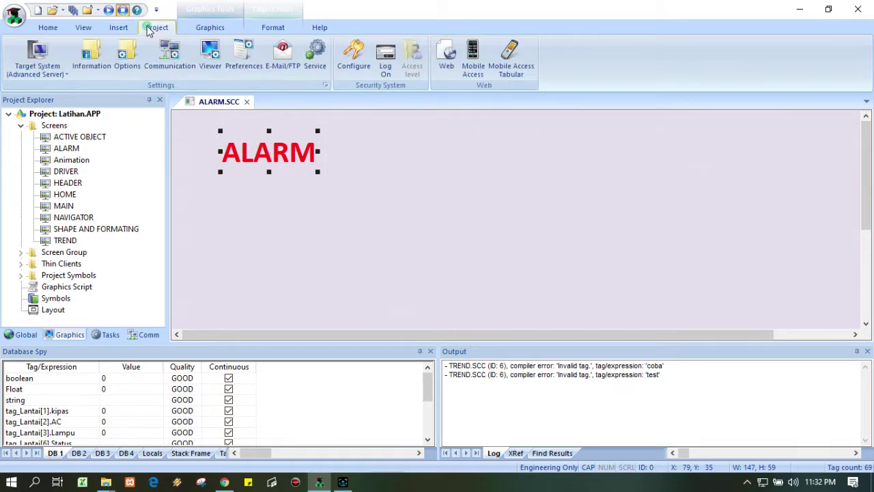
{"action": "left_click", "coordinate": [206, 28]}
{"action": "left_click", "coordinate": [547, 53]}
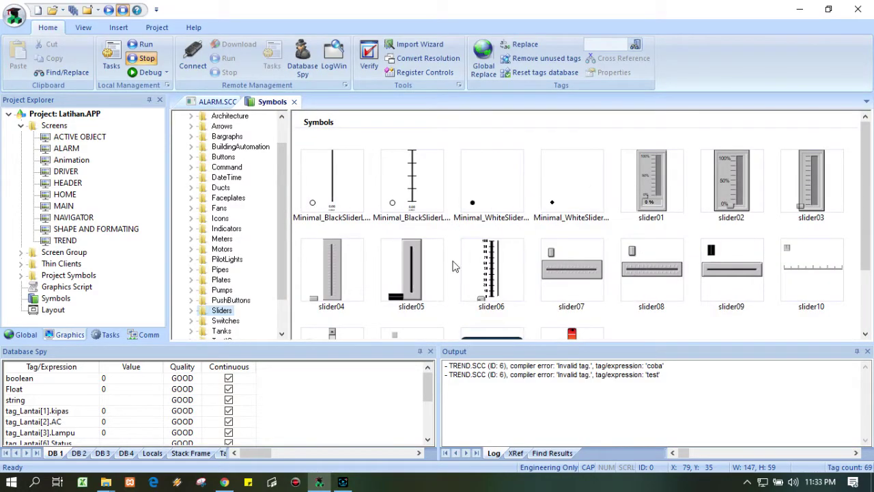
{"action": "left_click", "coordinate": [806, 208]}
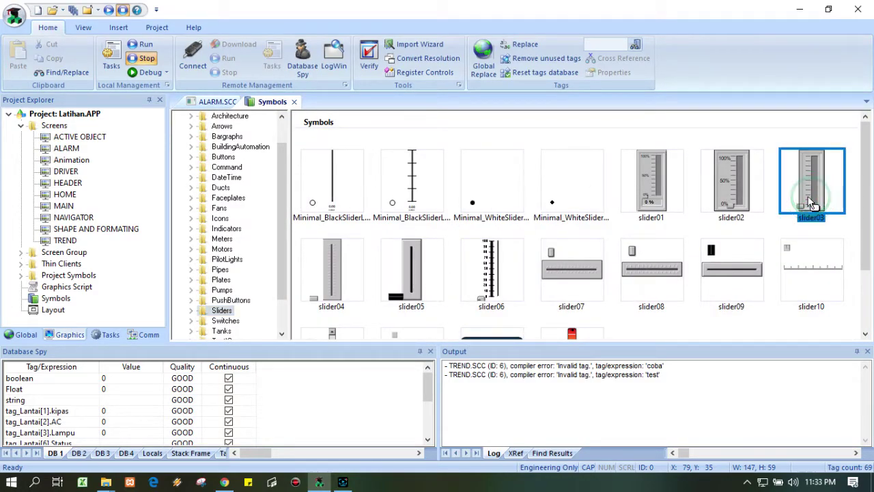
{"action": "double_click", "coordinate": [796, 181]}
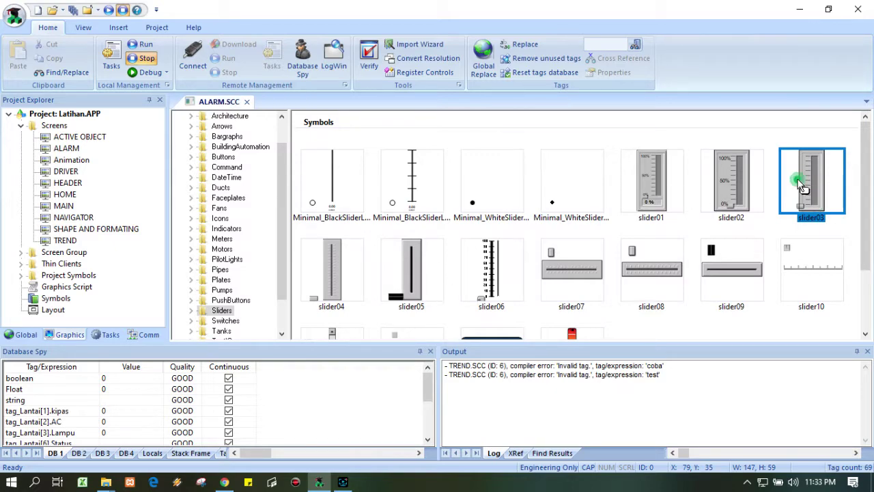
{"action": "left_click", "coordinate": [271, 217]}
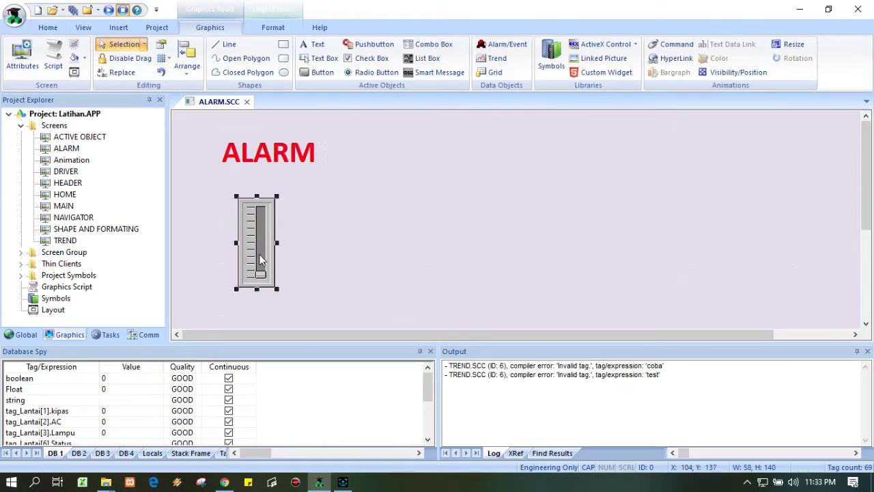
{"action": "mouse_move", "coordinate": [256, 251]}
{"action": "left_mouse_down"}
{"action": "mouse_move", "coordinate": [271, 233]}
{"action": "mouse_move", "coordinate": [264, 238]}
{"action": "left_mouse_up"}
{"action": "left_click", "coordinate": [335, 228]}
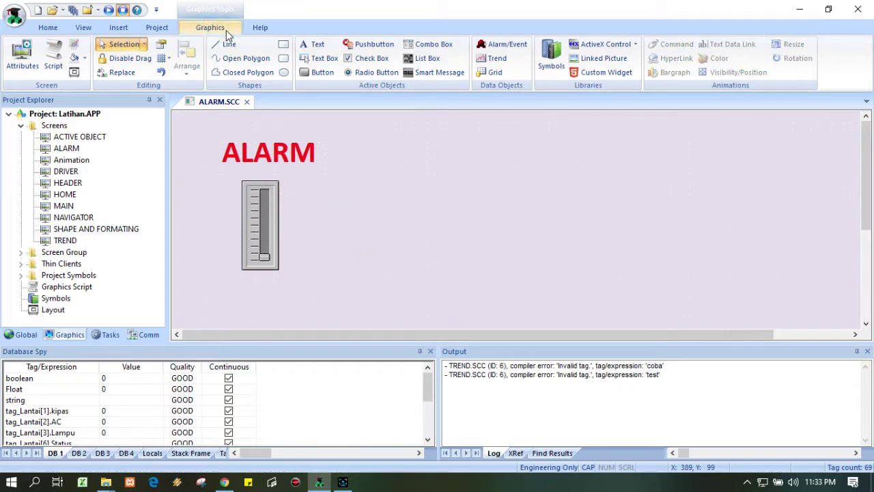
- Draw an Alarm/Event control about 518 by 227 beside the heading and slider, positioned at about X 370, Y 30
{"action": "left_click", "coordinate": [506, 48]}
{"action": "left_click_drag", "start_coordinate": [436, 160], "coordinate": [767, 301]}
{"action": "left_click_drag", "start_coordinate": [713, 244], "coordinate": [678, 224]}
- Set the background color of the Alarm/Event control to white
{"action": "right_click", "coordinate": [629, 233]}
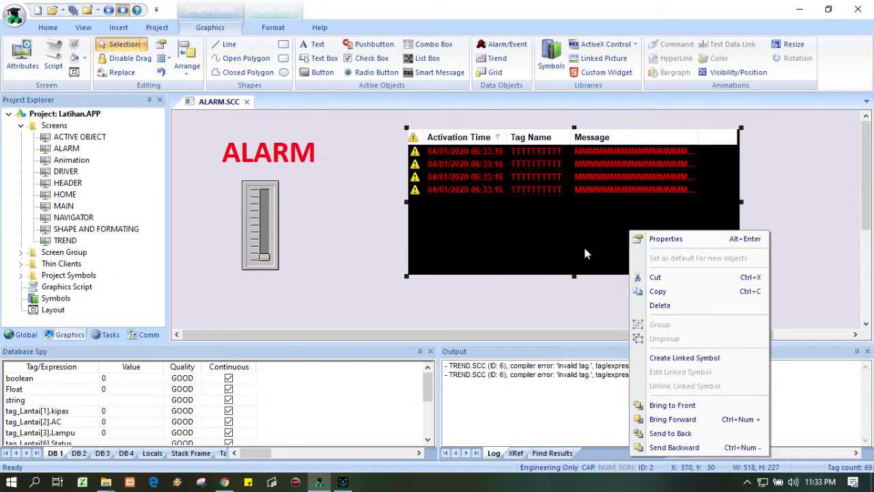
{"action": "double_click", "coordinate": [584, 246]}
{"action": "left_click", "coordinate": [422, 272]}
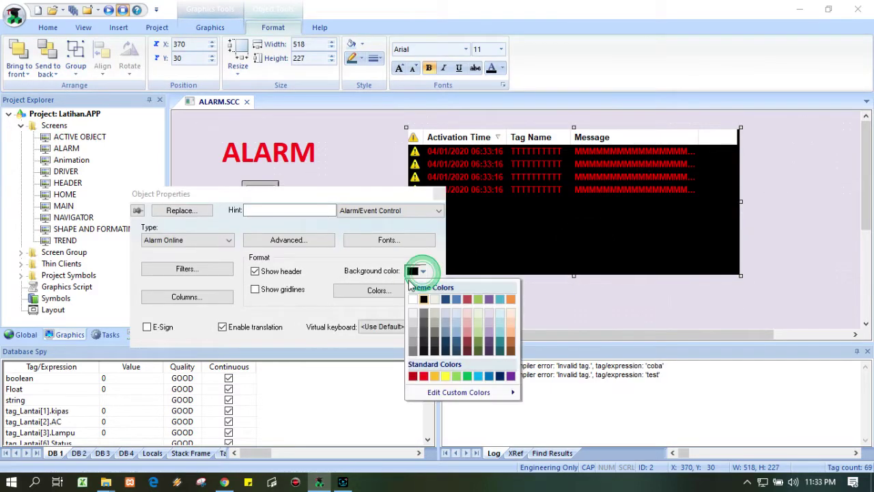
{"action": "left_click", "coordinate": [414, 300]}
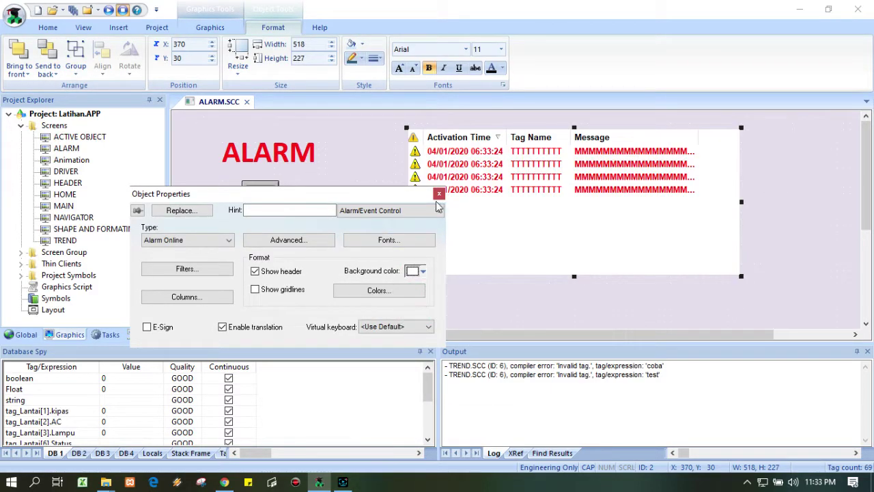
{"action": "left_click", "coordinate": [440, 194]}
{"action": "left_click", "coordinate": [426, 297]}
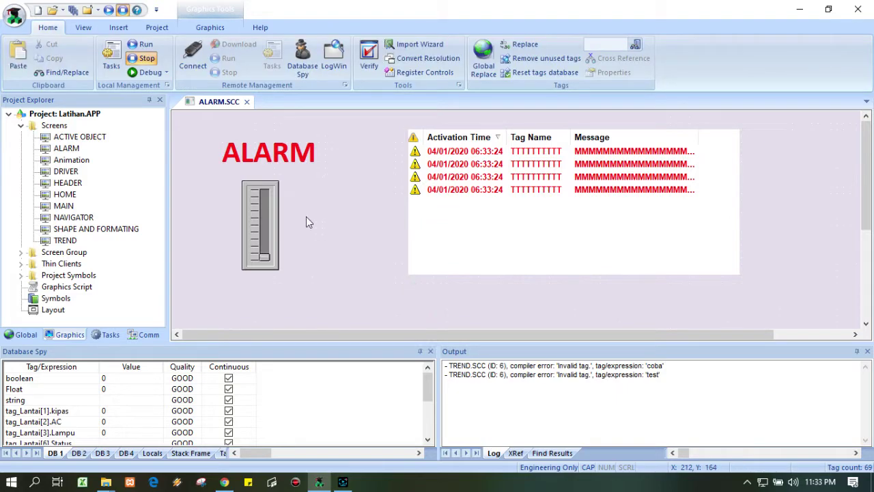
{"action": "left_click", "coordinate": [119, 28]}
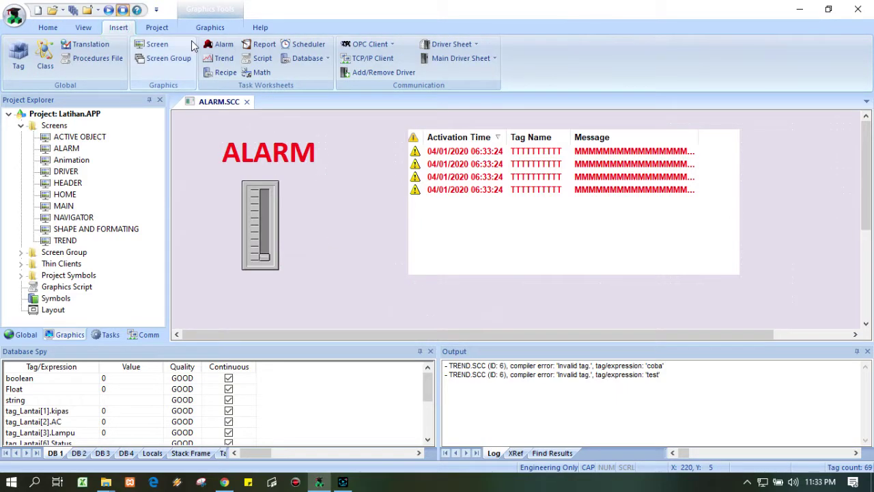
{"action": "left_click", "coordinate": [156, 28]}
{"action": "left_click", "coordinate": [118, 27]}
{"action": "left_click", "coordinate": [85, 29]}
{"action": "left_click", "coordinate": [117, 29]}
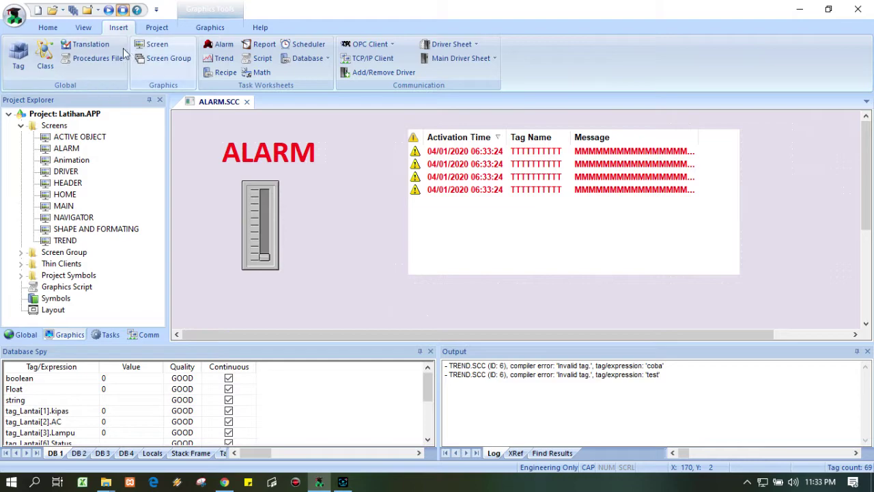
- Draw a button about 81 by 31 directly below the slider
{"action": "left_click", "coordinate": [198, 33]}
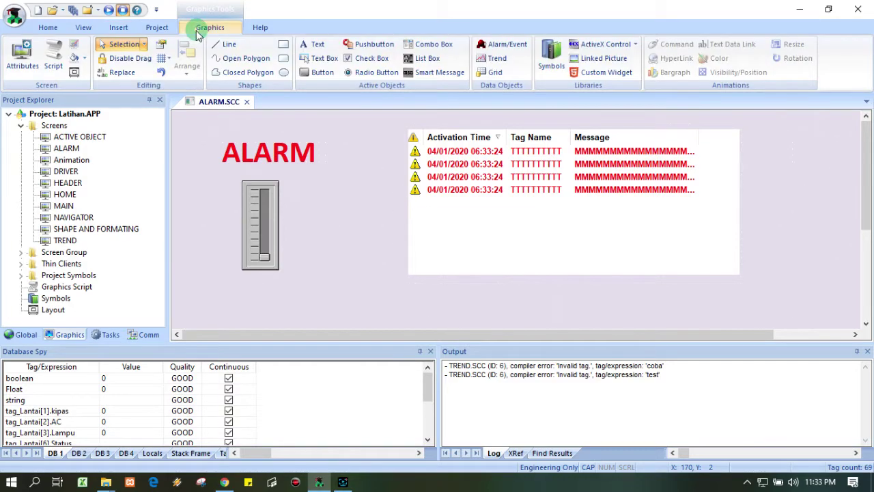
{"action": "left_click", "coordinate": [321, 72]}
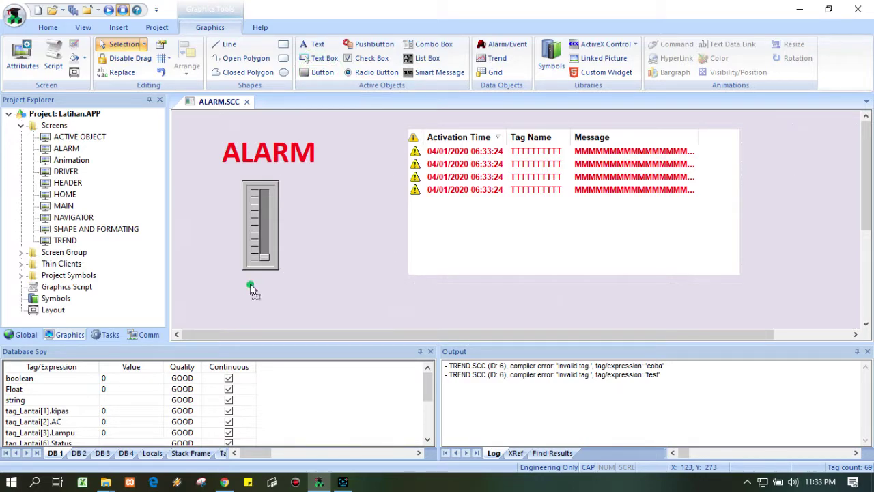
{"action": "left_click", "coordinate": [321, 72]}
{"action": "left_click", "coordinate": [245, 289]}
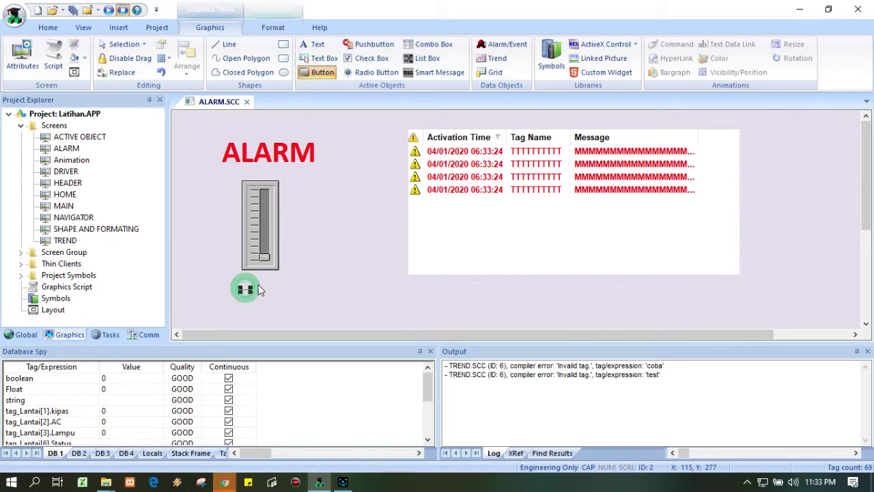
{"action": "left_click_drag", "start_coordinate": [250, 292], "coordinate": [271, 292]}
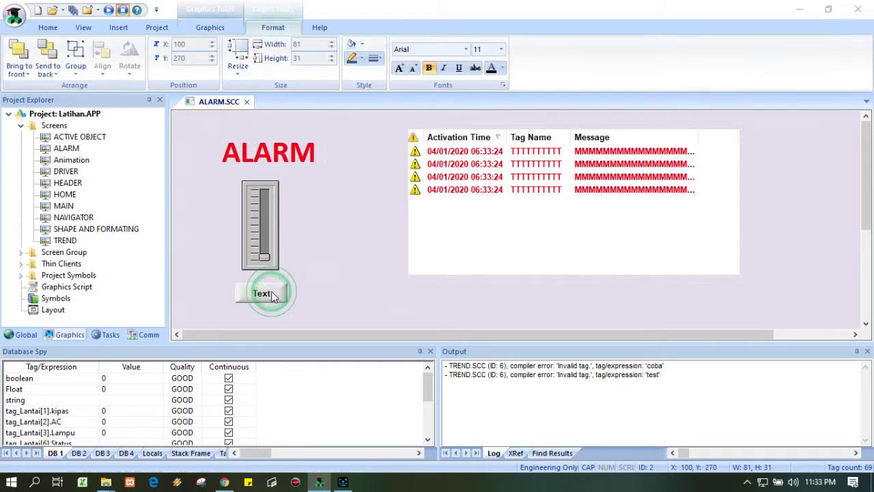
- Change the caption of the button below the slider to SENSOR
{"action": "double_click", "coordinate": [271, 293]}
{"action": "left_click", "coordinate": [241, 245]}
{"action": "key", "text": "BackSpace"}
{"action": "key", "text": "BackSpace"}
{"action": "key", "text": "BackSpace"}
{"action": "key", "text": "BackSpace"}
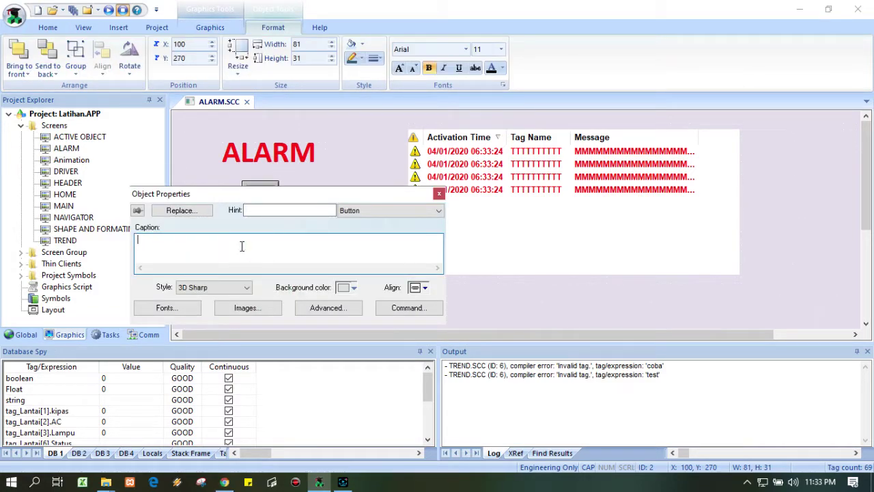
{"action": "type", "text": "bUTTO"}
{"action": "key", "text": "BackSpace"}
{"action": "key", "text": "BackSpace"}
{"action": "key", "text": "BackSpace"}
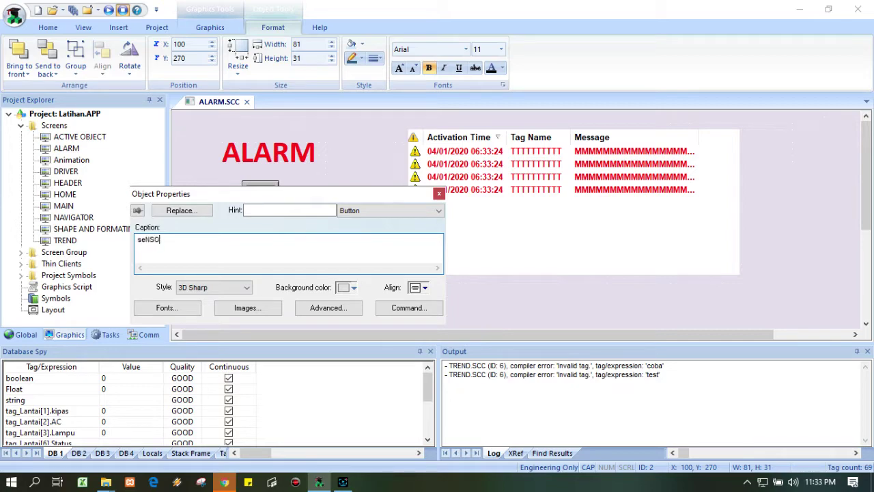
{"action": "key", "text": "BackSpace"}
{"action": "key", "text": "BackSpace"}
{"action": "key", "text": "BackSpace"}
{"action": "key", "text": "BackSpace"}
{"action": "key", "text": "BackSpace"}
{"action": "left_click", "coordinate": [438, 194]}
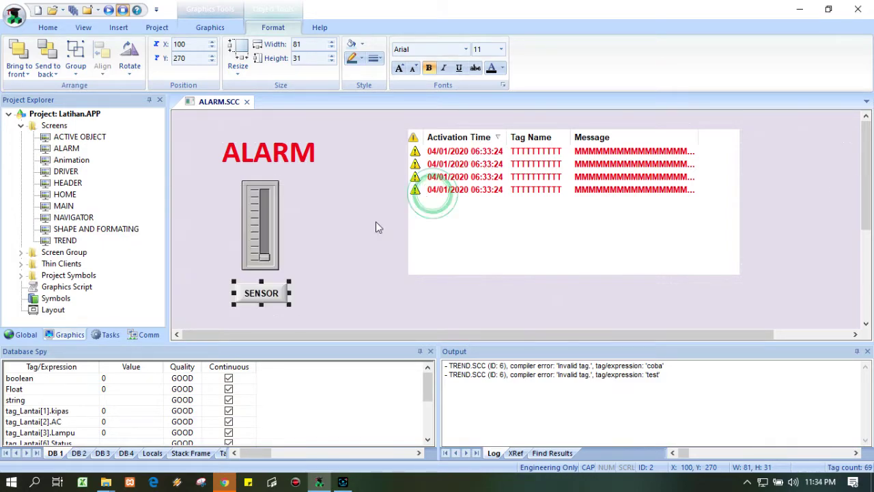
- Link the slider's TagName property to tag_A and create it as a new Integer tag with Server scope
{"action": "left_click", "coordinate": [322, 259]}
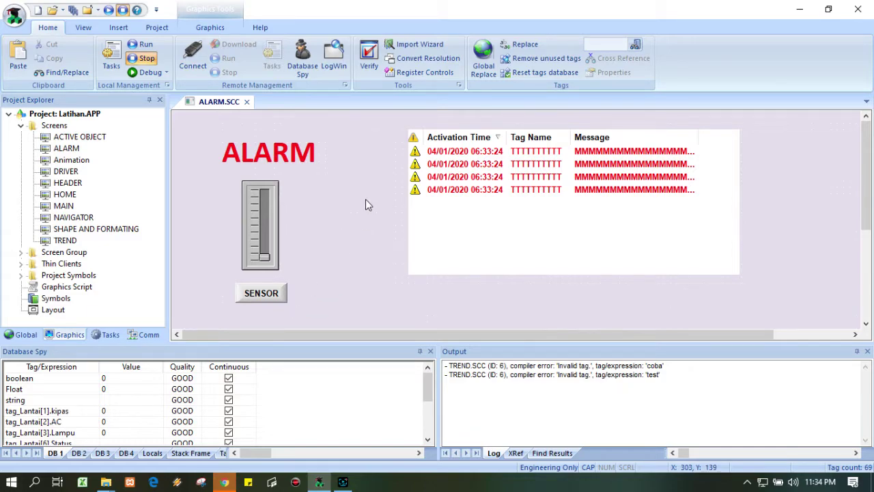
{"action": "double_click", "coordinate": [262, 219]}
{"action": "left_click", "coordinate": [317, 293]}
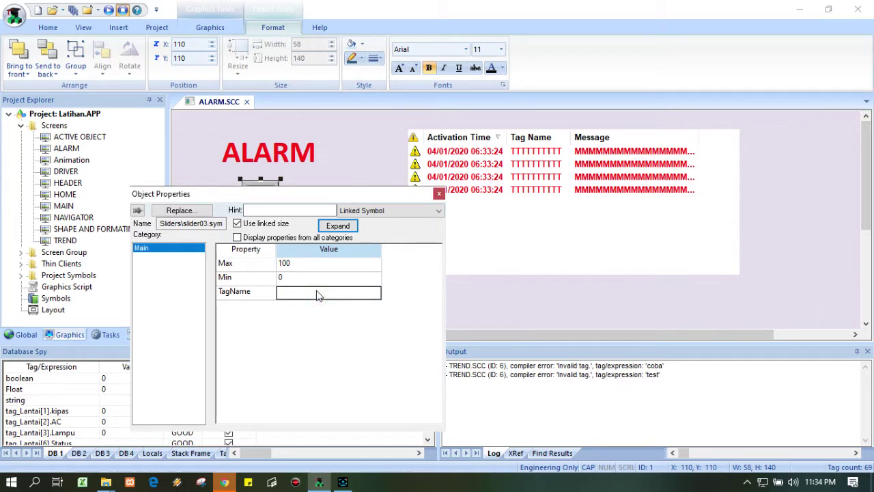
{"action": "type", "text": "tAG"}
{"action": "key", "text": "BackSpace"}
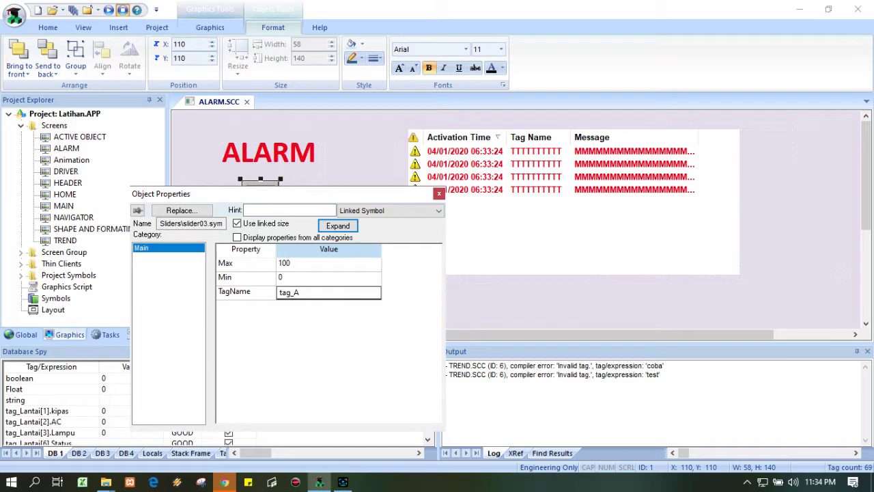
{"action": "left_click", "coordinate": [440, 193]}
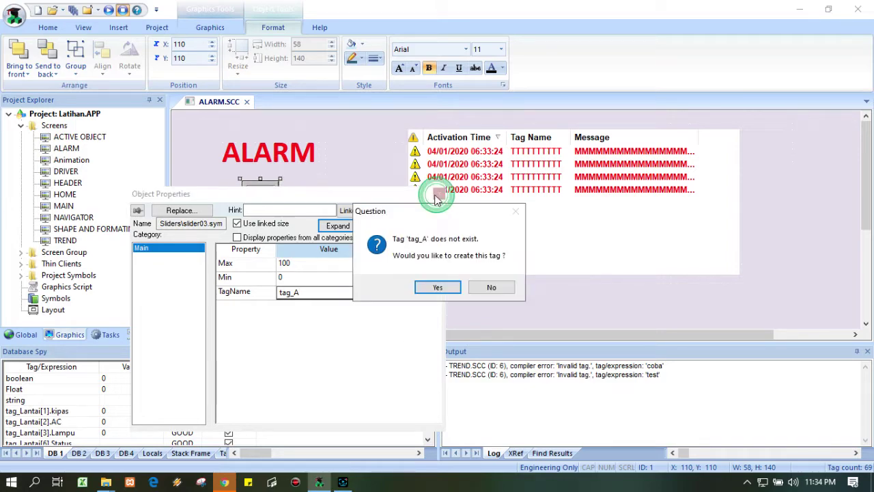
{"action": "left_click", "coordinate": [437, 287]}
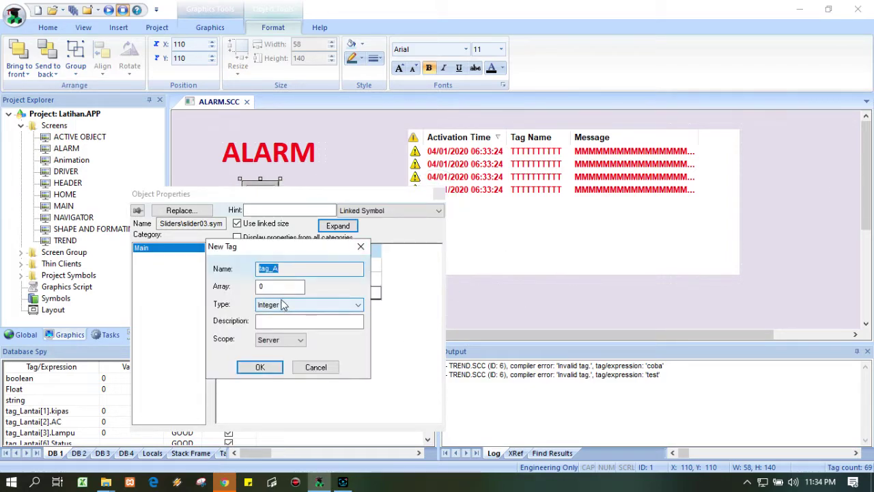
{"action": "left_click", "coordinate": [260, 367]}
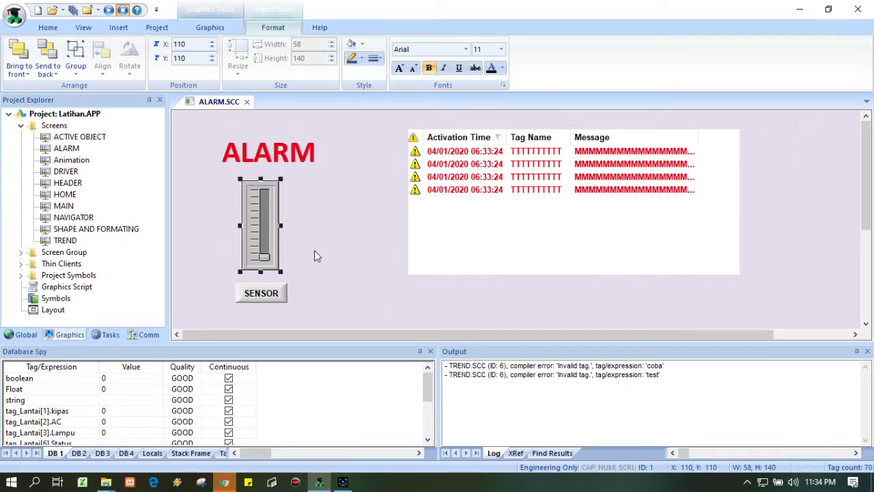
- Give the SENSOR button an On Down command of type Toggle Tag that toggles the tag sensor
{"action": "double_click", "coordinate": [277, 298]}
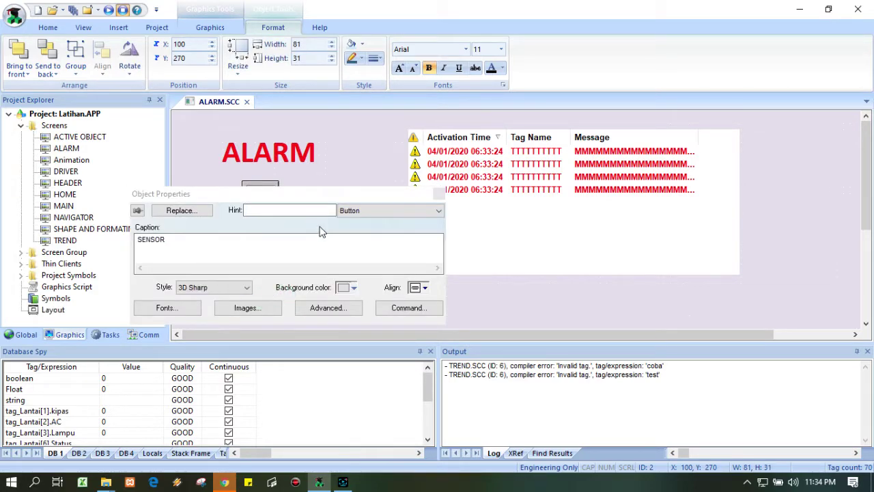
{"action": "left_click", "coordinate": [379, 212]}
{"action": "left_click", "coordinate": [426, 210]}
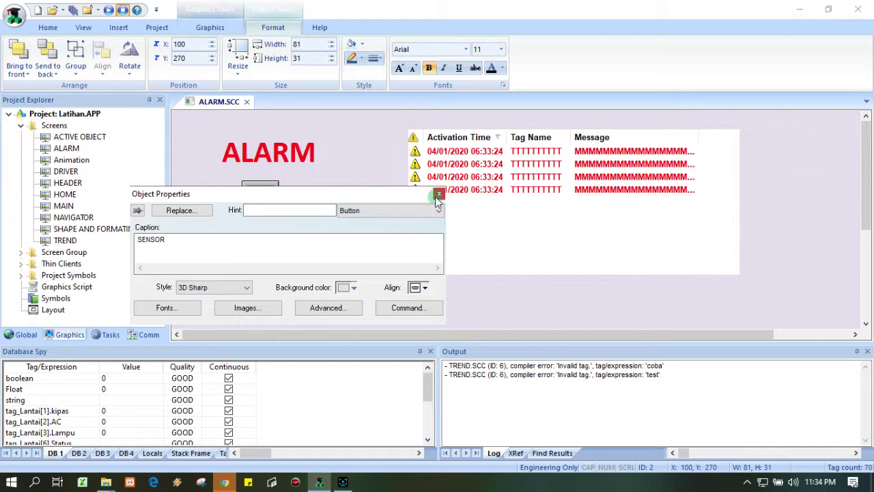
{"action": "left_click", "coordinate": [321, 308]}
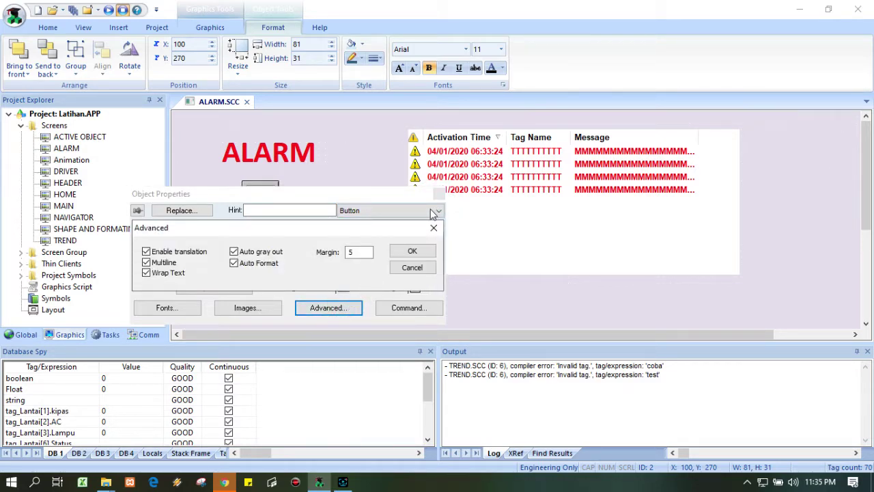
{"action": "left_click", "coordinate": [434, 228]}
{"action": "left_click", "coordinate": [413, 307]}
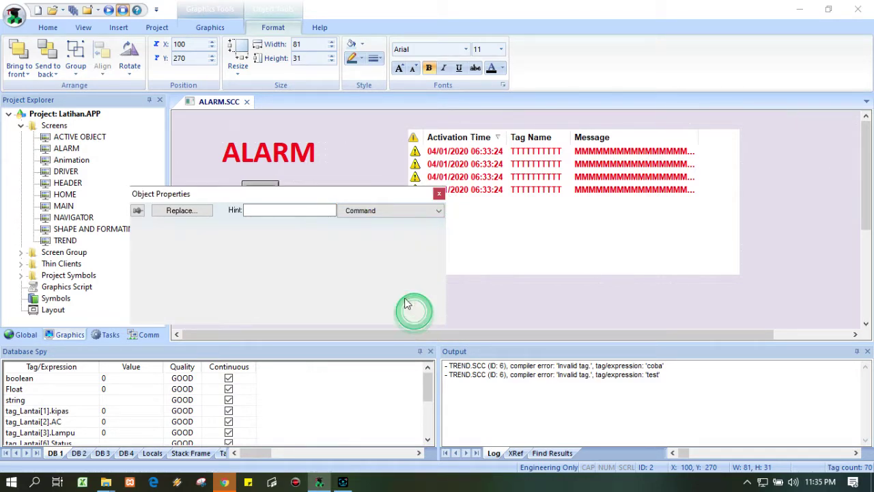
{"action": "left_click", "coordinate": [412, 209]}
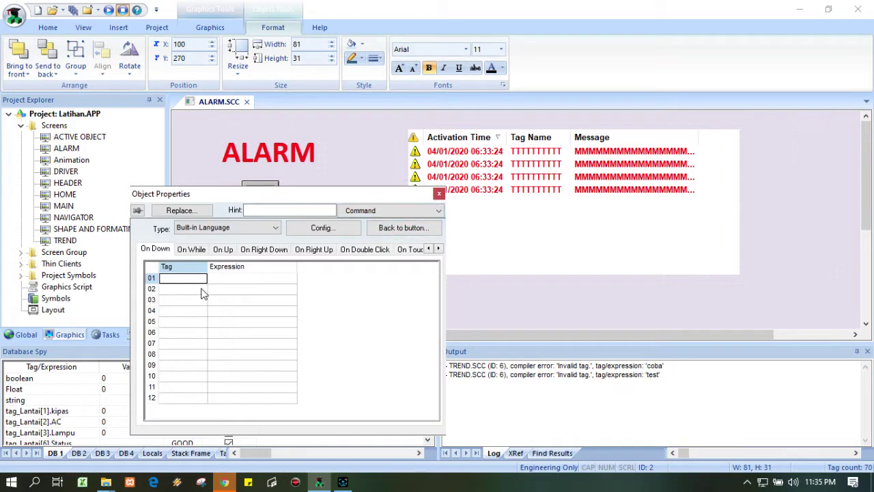
{"action": "left_click", "coordinate": [229, 228]}
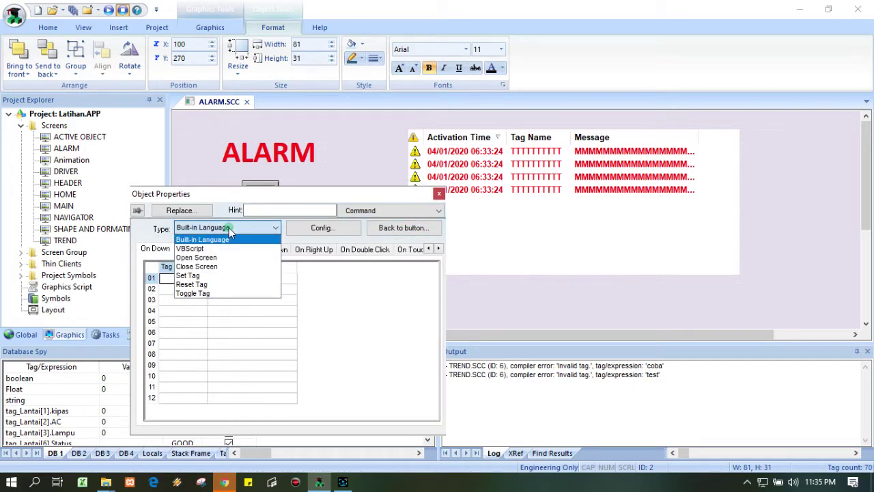
{"action": "left_click", "coordinate": [219, 295]}
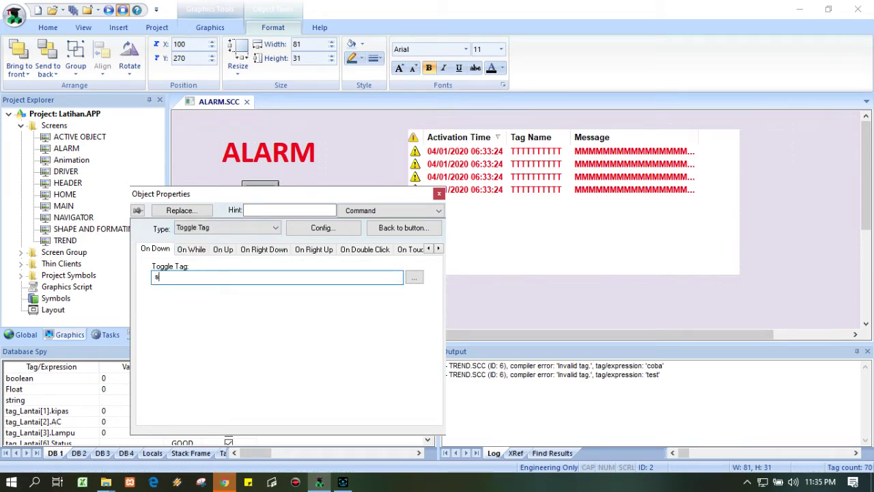
{"action": "type", "text": "sensor"}
- Create the missing tag sensor as a Boolean tag with Server scope
{"action": "left_click", "coordinate": [439, 194]}
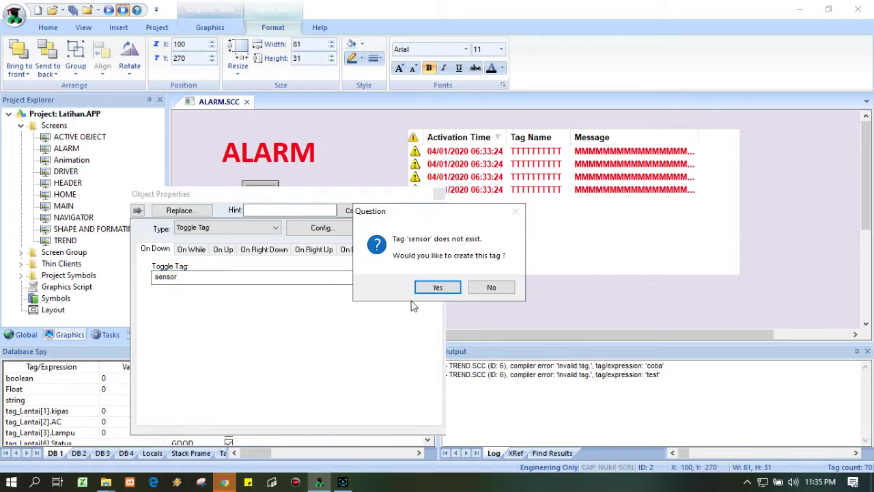
{"action": "left_click", "coordinate": [431, 289]}
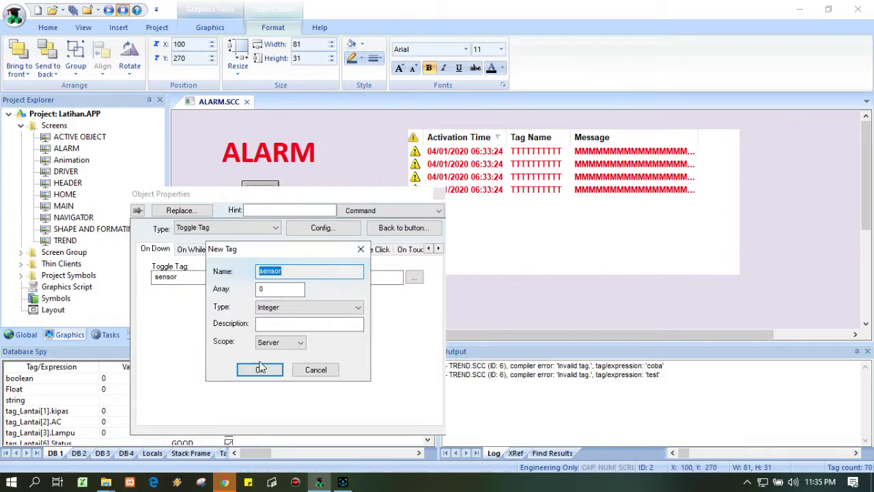
{"action": "left_click", "coordinate": [292, 308]}
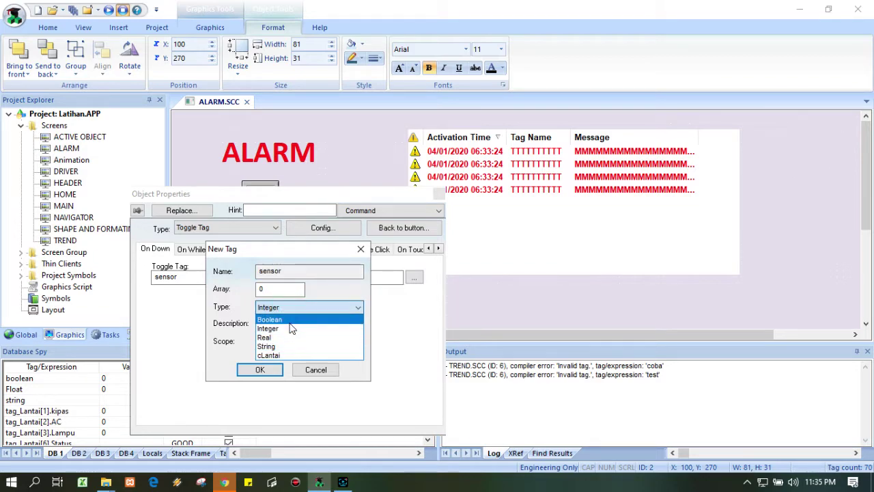
{"action": "left_click", "coordinate": [288, 319]}
{"action": "left_click", "coordinate": [259, 370]}
{"action": "left_click", "coordinate": [342, 251]}
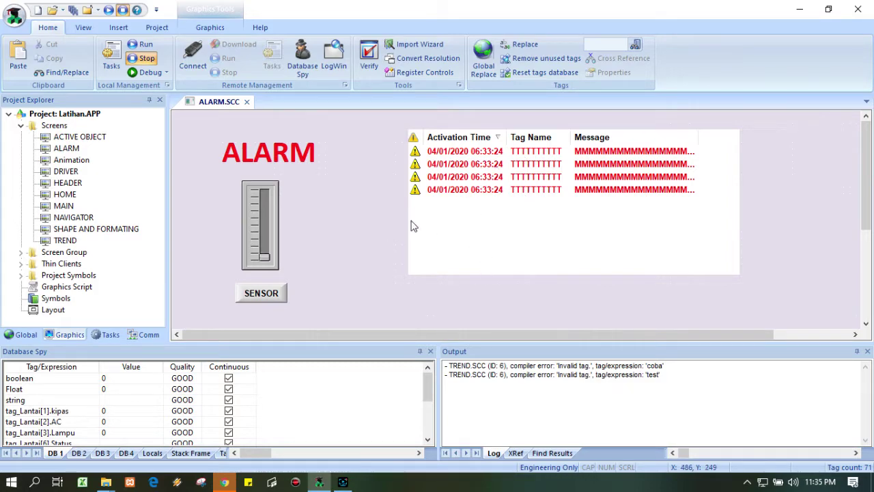
{"action": "left_click", "coordinate": [367, 239]}
- Choose Alarm Online as the type of the Alarm/Event control
{"action": "double_click", "coordinate": [455, 204]}
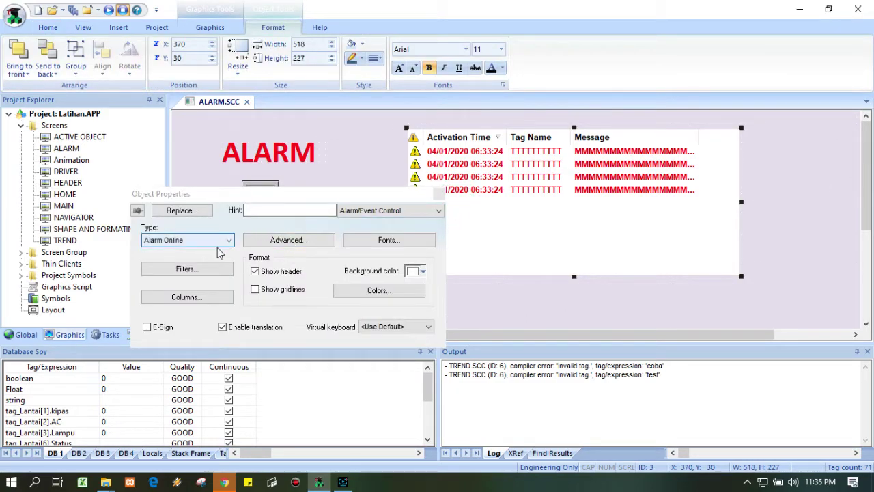
{"action": "left_click", "coordinate": [230, 240]}
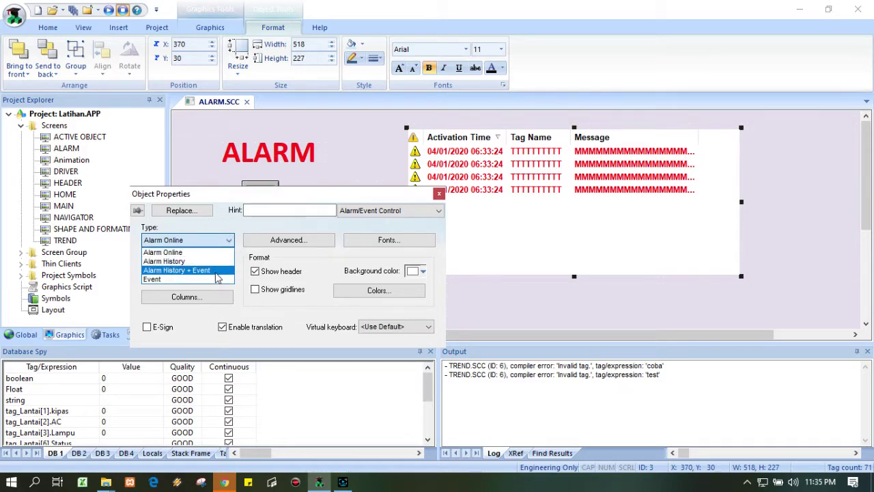
{"action": "left_click", "coordinate": [218, 253]}
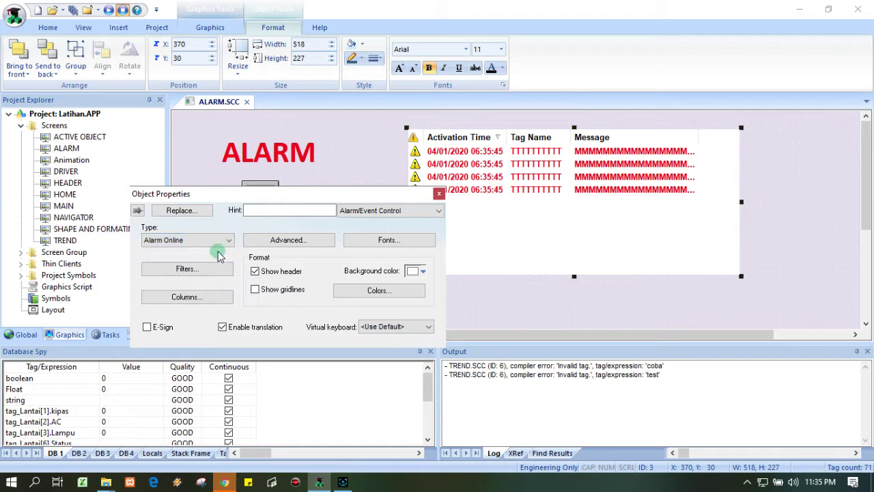
- Examine the advanced options, type choices and filter settings of the Alarm/Event control
{"action": "left_click", "coordinate": [288, 241]}
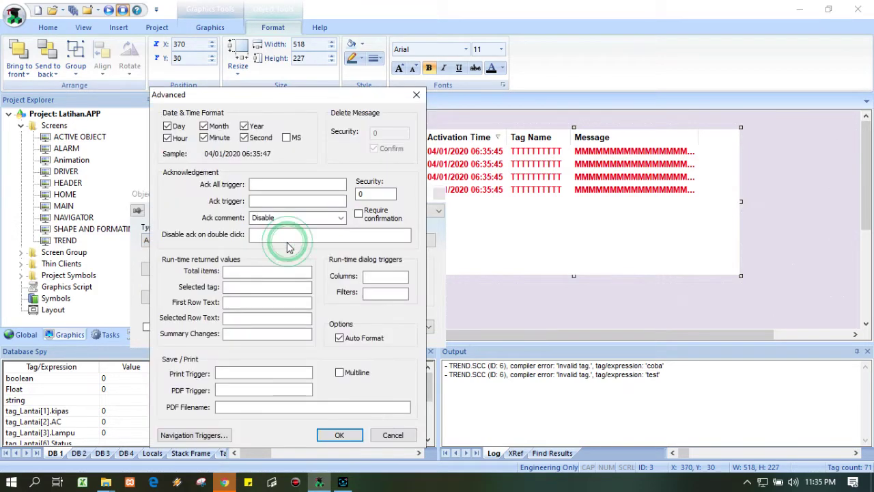
{"action": "left_click", "coordinate": [331, 435]}
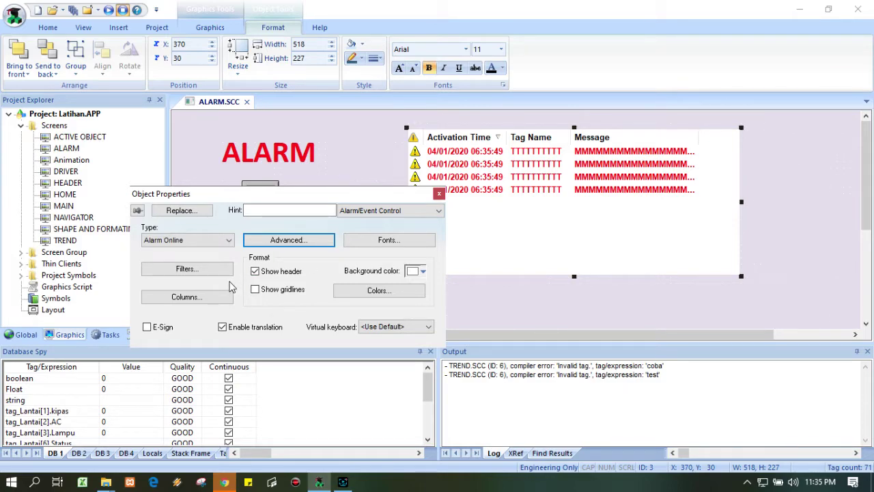
{"action": "left_click", "coordinate": [369, 211]}
{"action": "left_click", "coordinate": [367, 221]}
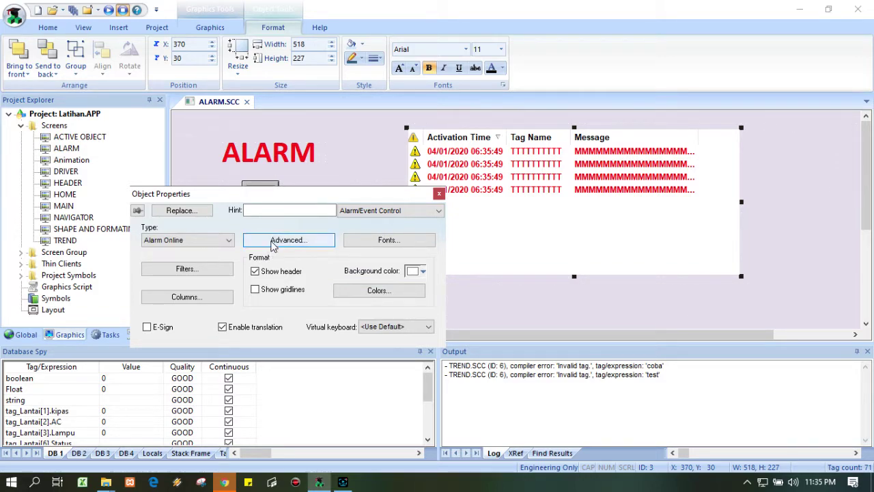
{"action": "left_click", "coordinate": [230, 240]}
{"action": "left_click", "coordinate": [229, 240]}
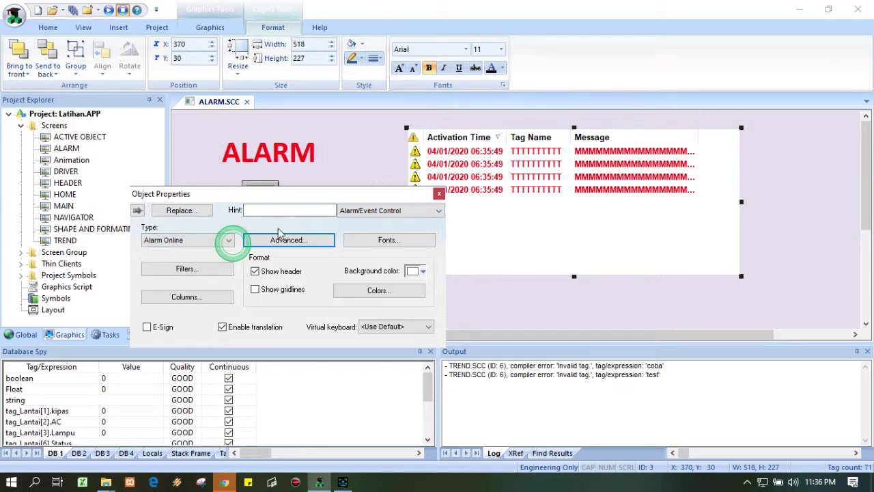
{"action": "left_click", "coordinate": [225, 272]}
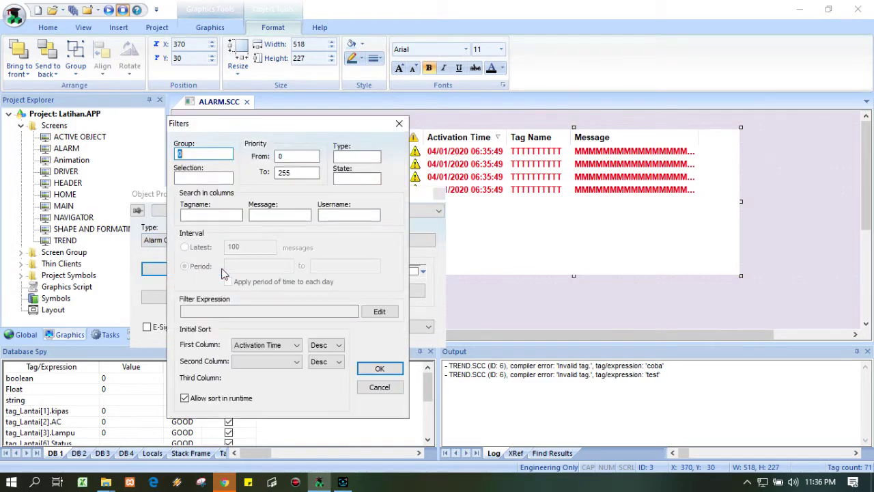
{"action": "left_click", "coordinate": [399, 123]}
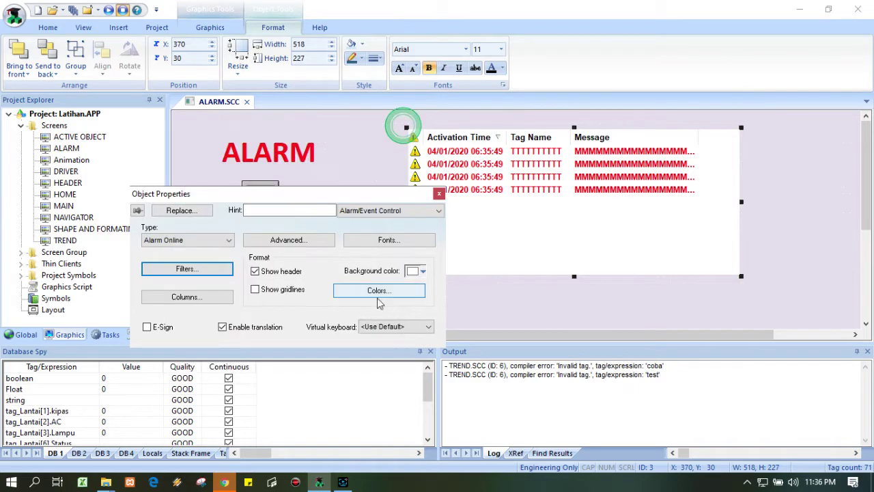
{"action": "left_click", "coordinate": [439, 193]}
{"action": "left_click", "coordinate": [506, 267]}
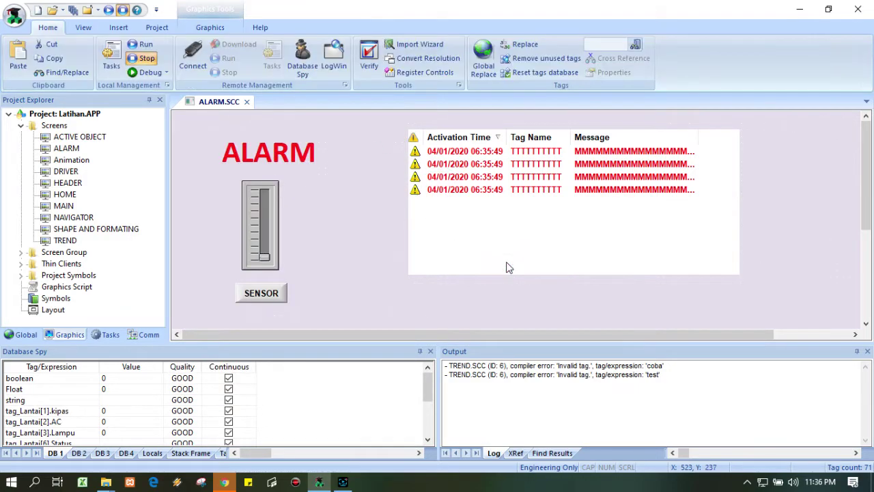
- Reapply white as the background color of the Alarm/Event control
{"action": "double_click", "coordinate": [506, 267]}
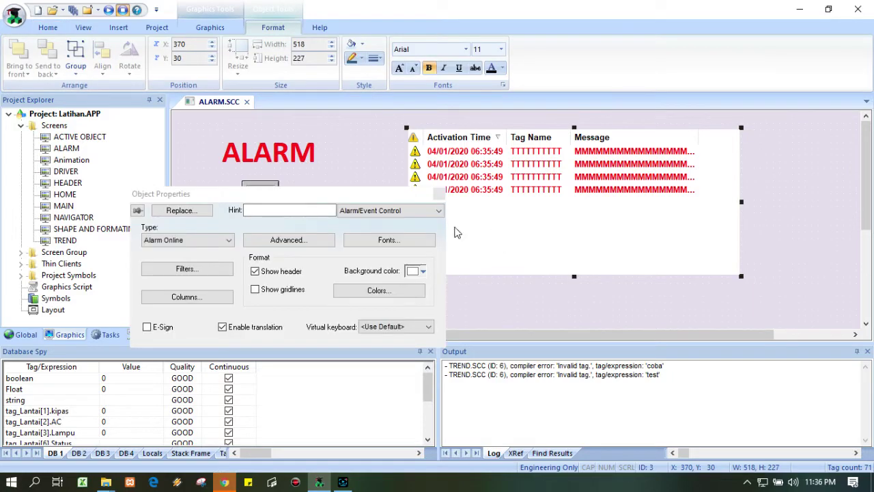
{"action": "left_click", "coordinate": [345, 211]}
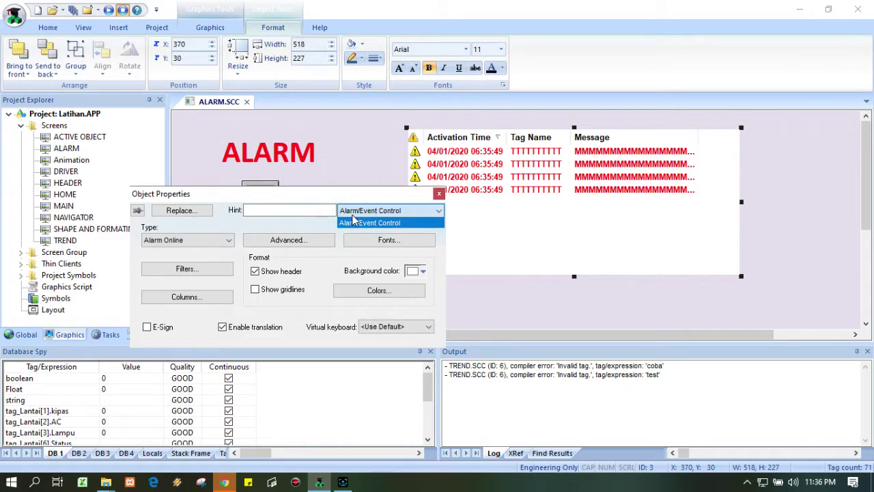
{"action": "left_click", "coordinate": [380, 327]}
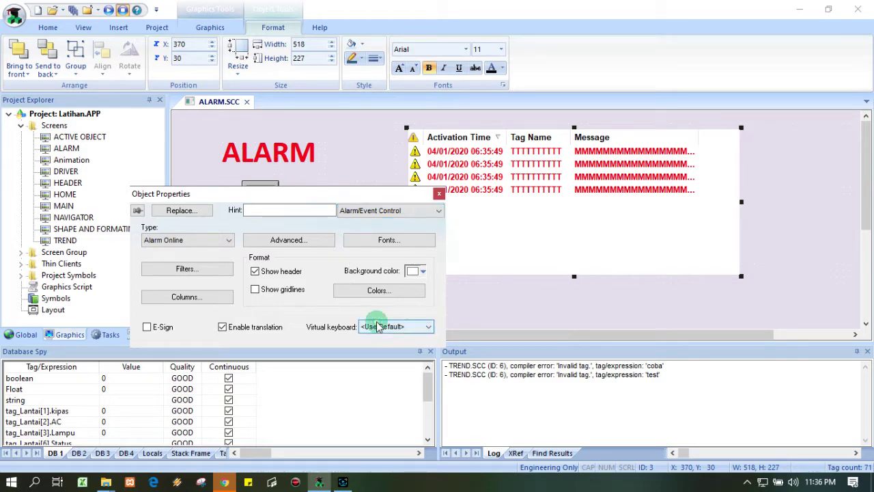
{"action": "left_click", "coordinate": [381, 327]}
{"action": "left_click", "coordinate": [381, 327]}
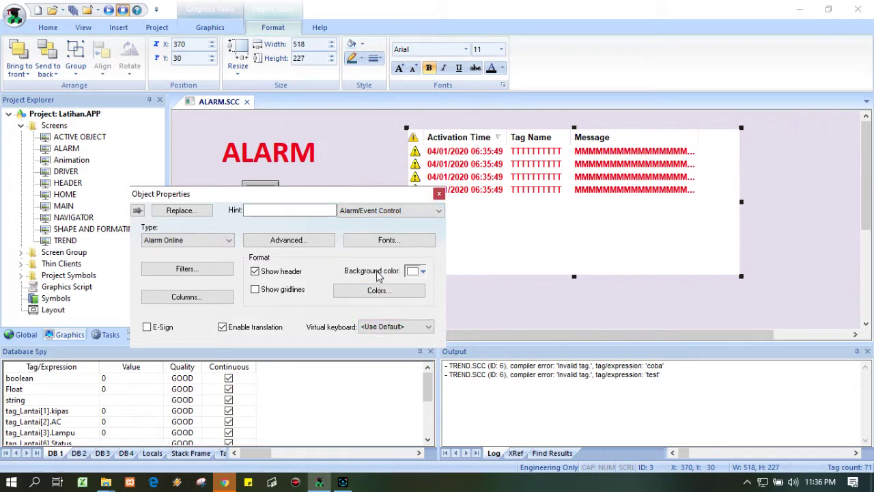
{"action": "left_click", "coordinate": [422, 273]}
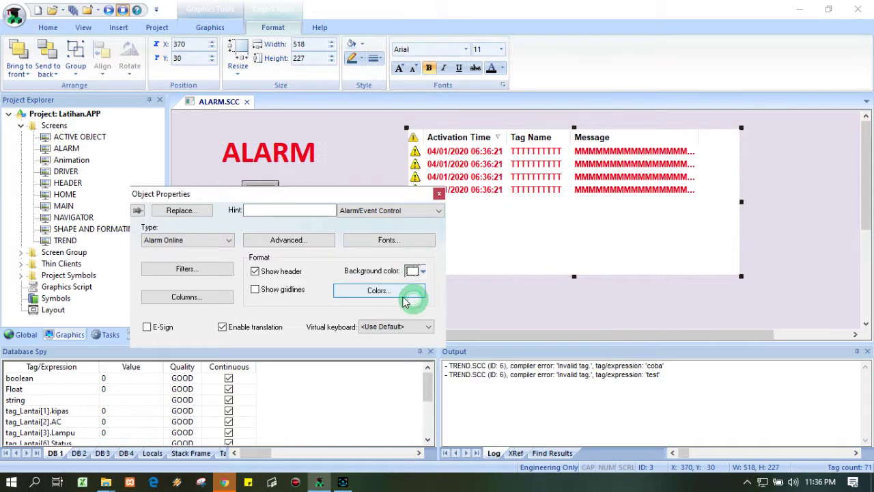
{"action": "left_click", "coordinate": [414, 300]}
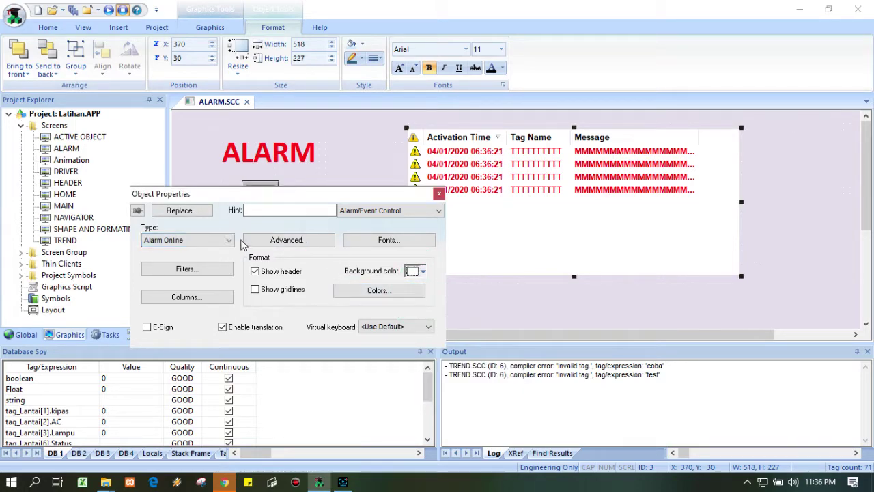
- Review the acknowledgement settings in the Alarm/Event control's advanced options, keep Ack comment on Disable, and close the object properties
{"action": "left_click", "coordinate": [262, 240]}
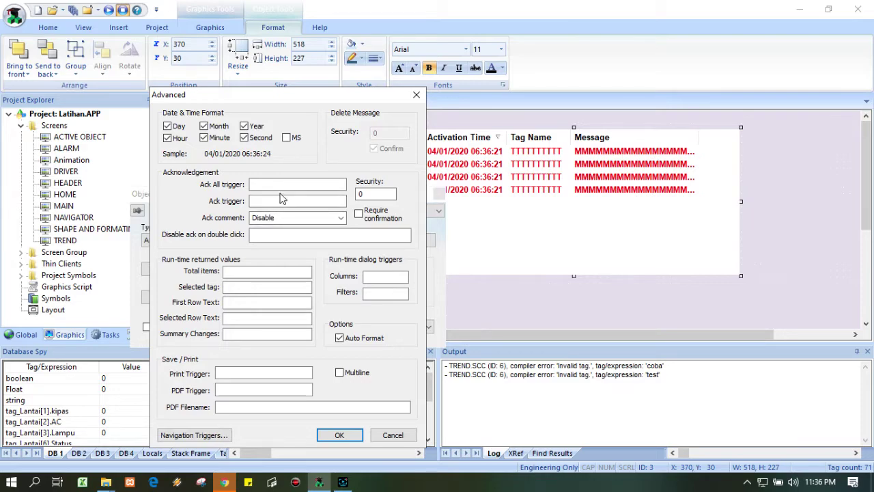
{"action": "left_click", "coordinate": [279, 184]}
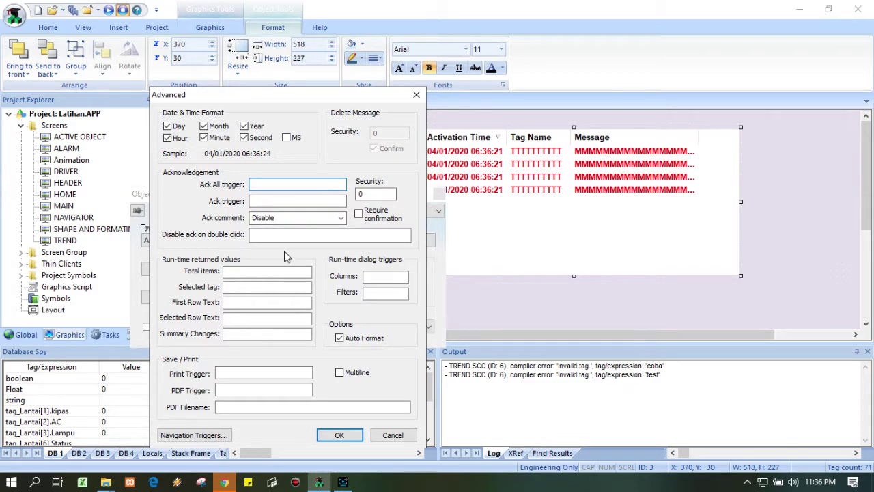
{"action": "left_click", "coordinate": [340, 217]}
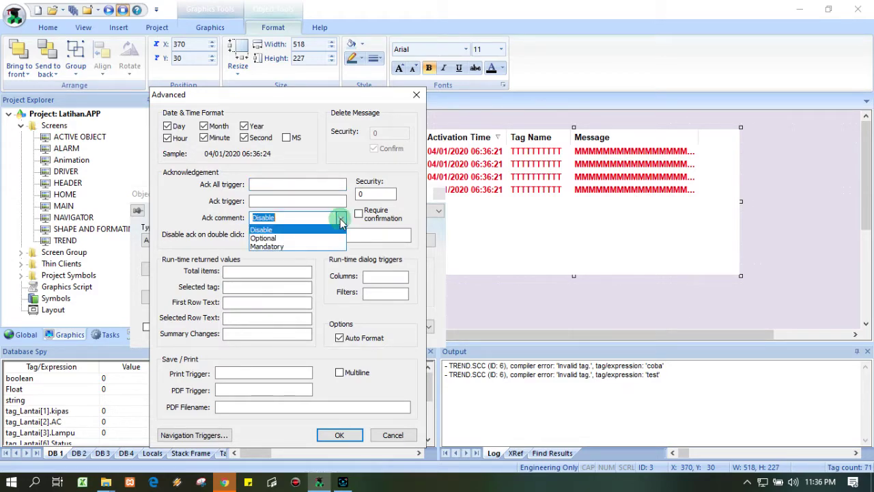
{"action": "left_click", "coordinate": [332, 229]}
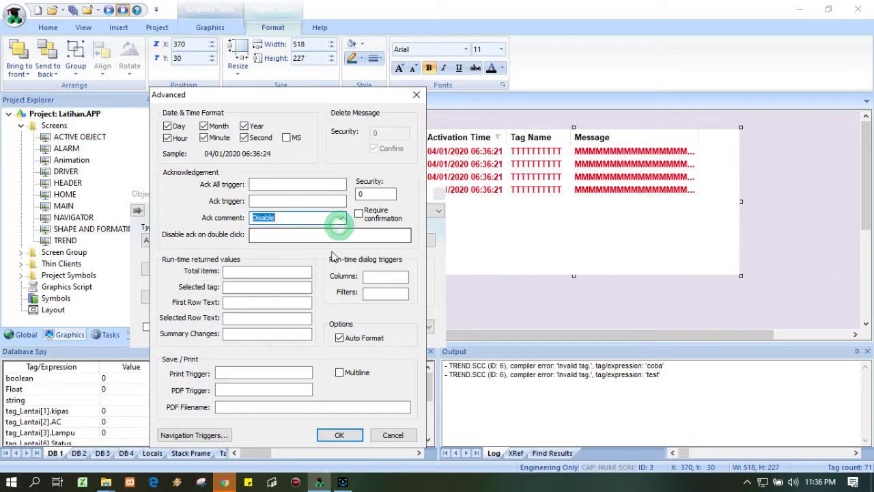
{"action": "left_click", "coordinate": [339, 435]}
{"action": "left_click", "coordinate": [440, 193]}
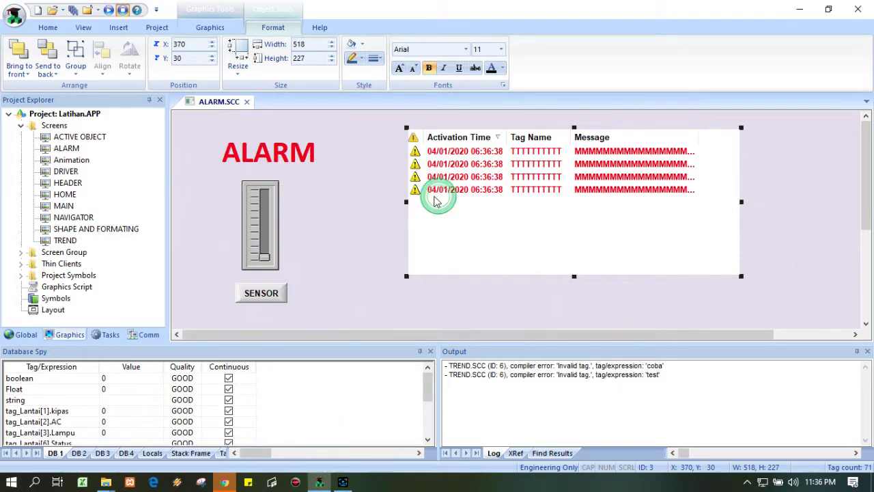
- Insert a new alarm worksheet in the project's Alarms tasks and name its group alarm
{"action": "left_click", "coordinate": [104, 334]}
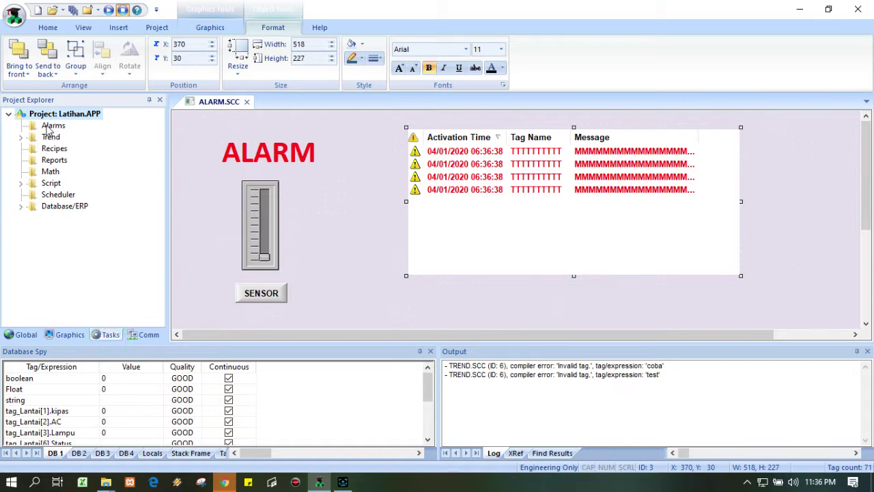
{"action": "left_click", "coordinate": [54, 126]}
{"action": "right_click", "coordinate": [58, 130]}
{"action": "left_click", "coordinate": [81, 134]}
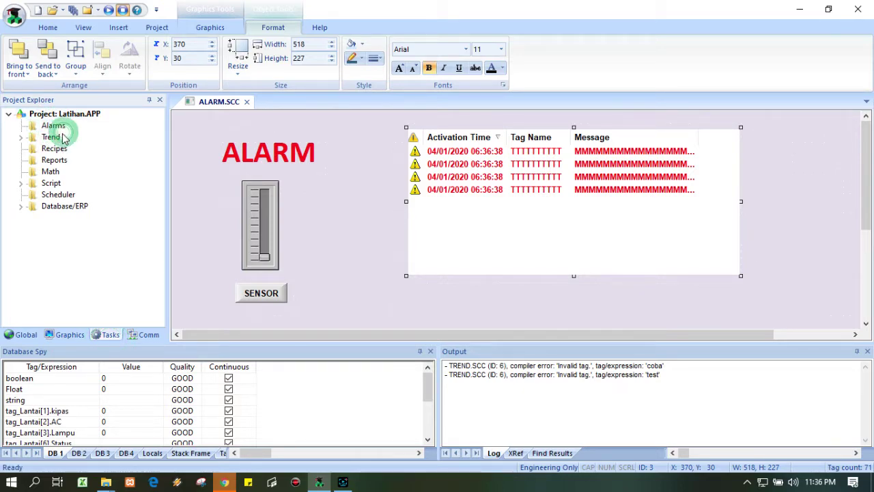
{"action": "left_click", "coordinate": [239, 158]}
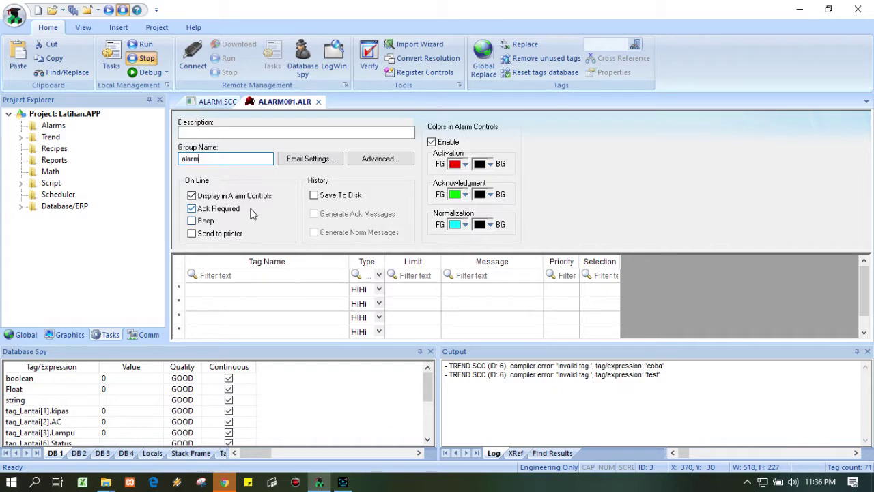
{"action": "left_click", "coordinate": [380, 159]}
{"action": "left_click", "coordinate": [514, 189]}
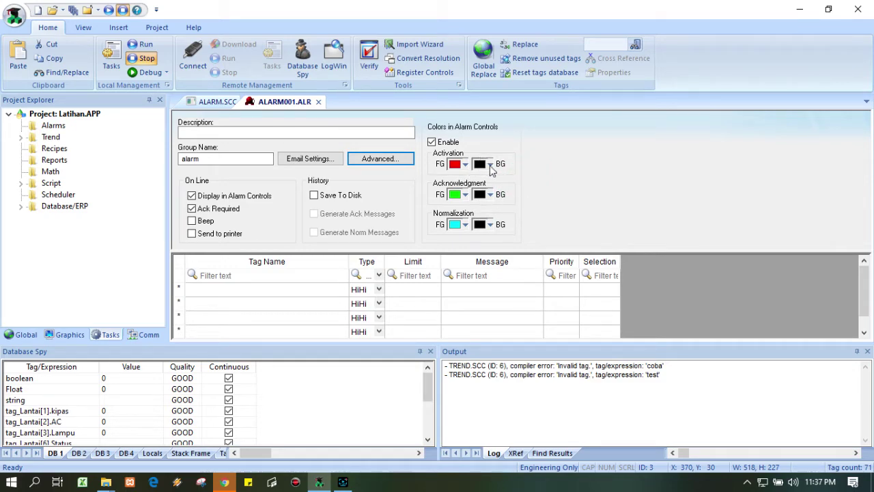
- Set the Activation, Acknowledgment and Normalization background colors of the alarm group to white
{"action": "left_click", "coordinate": [489, 165]}
{"action": "left_click", "coordinate": [482, 196]}
{"action": "left_click", "coordinate": [482, 195]}
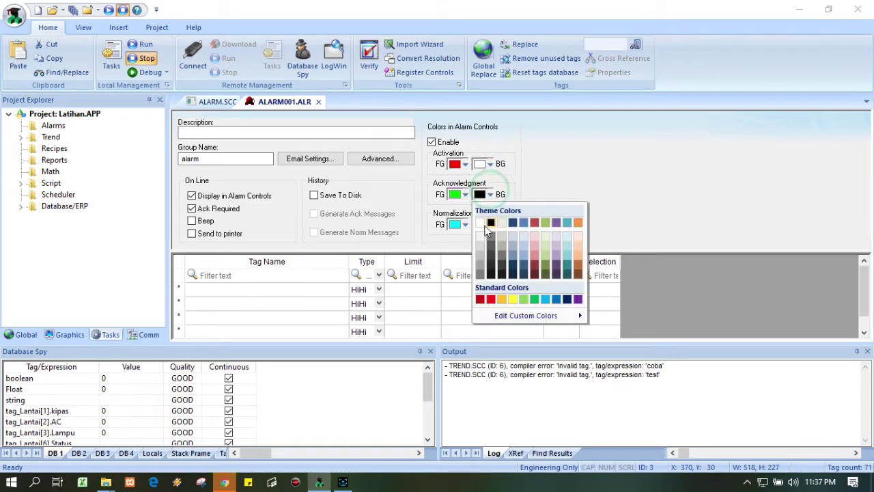
{"action": "left_click", "coordinate": [480, 223]}
{"action": "left_click", "coordinate": [482, 225]}
{"action": "left_click", "coordinate": [481, 253]}
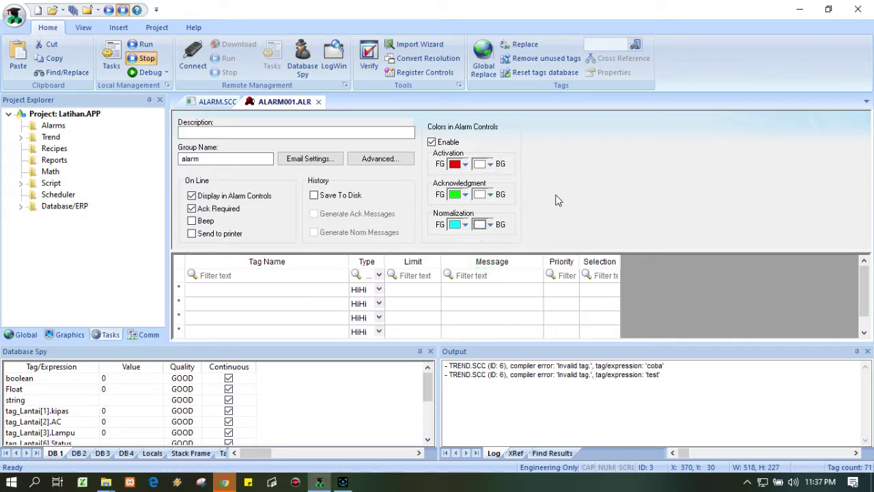
- Add the tag tag_a in the first row of the alarm worksheet with alarm type Lo
{"action": "left_click", "coordinate": [307, 290]}
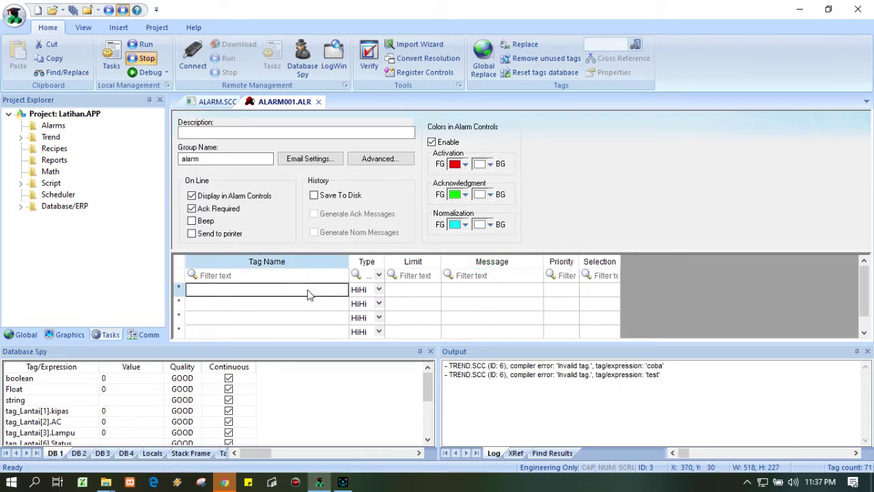
{"action": "left_click", "coordinate": [307, 290]}
{"action": "type", "text": "tag"}
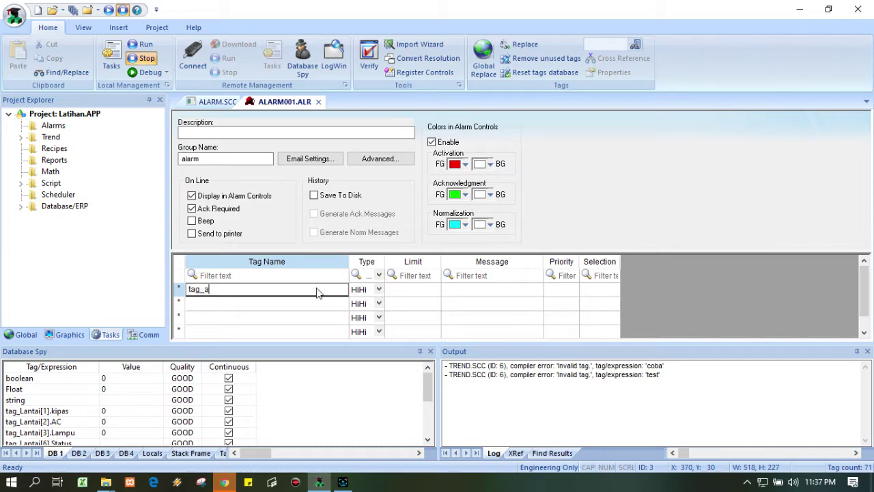
{"action": "type", "text": "_a"}
{"action": "left_click", "coordinate": [378, 290]}
{"action": "left_click", "coordinate": [381, 292]}
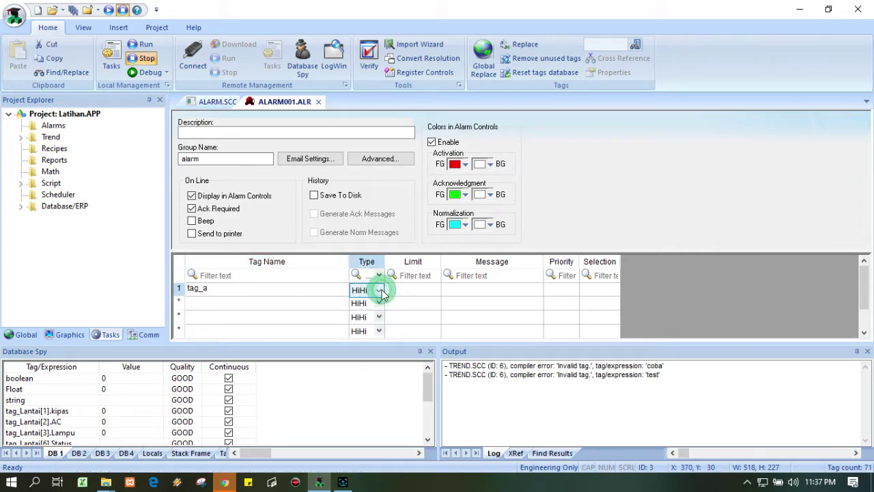
{"action": "left_click", "coordinate": [380, 291]}
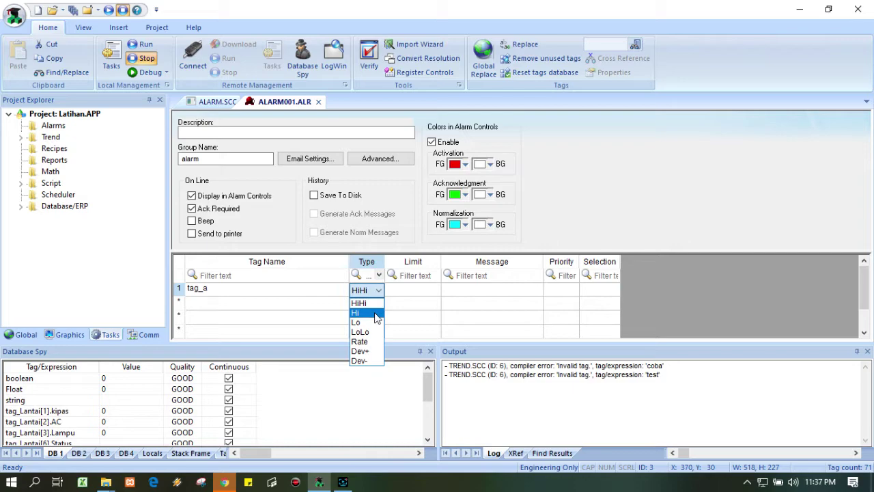
{"action": "left_click", "coordinate": [372, 322]}
- Give the first alarm row a limit of 33 and the message "suhu rendah"
{"action": "left_click", "coordinate": [448, 290]}
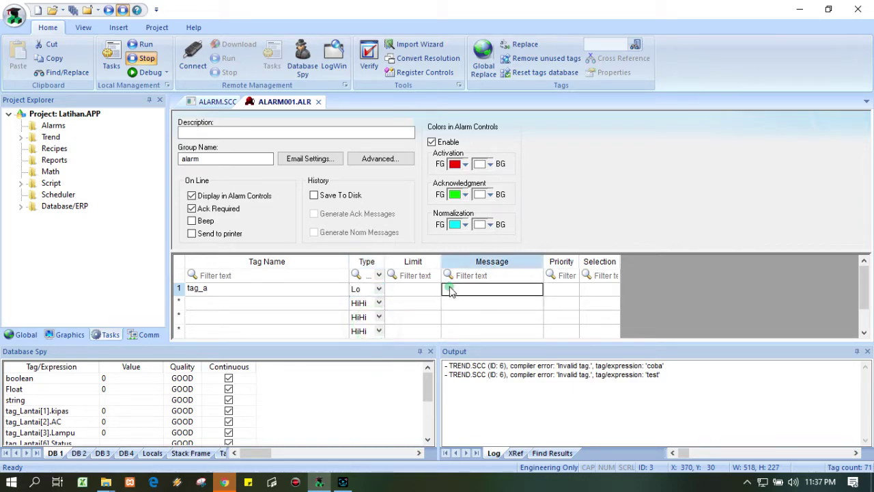
{"action": "left_click", "coordinate": [425, 291]}
{"action": "type", "text": "30"}
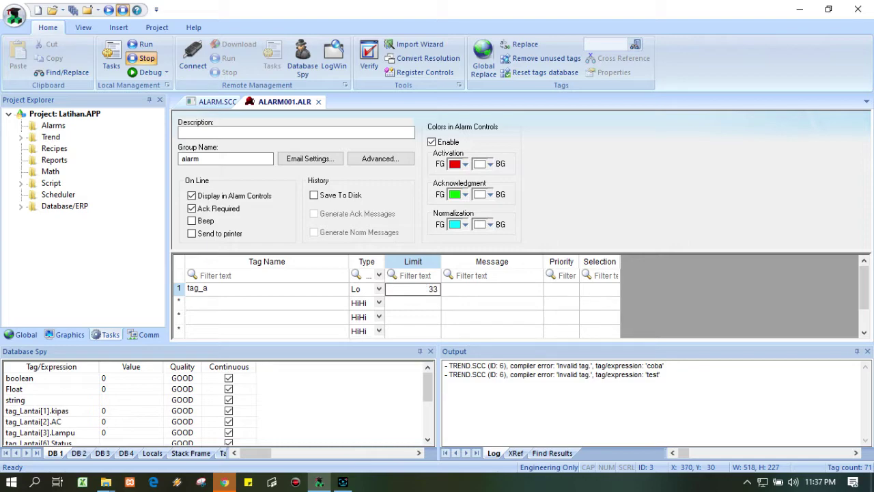
{"action": "left_click", "coordinate": [488, 292]}
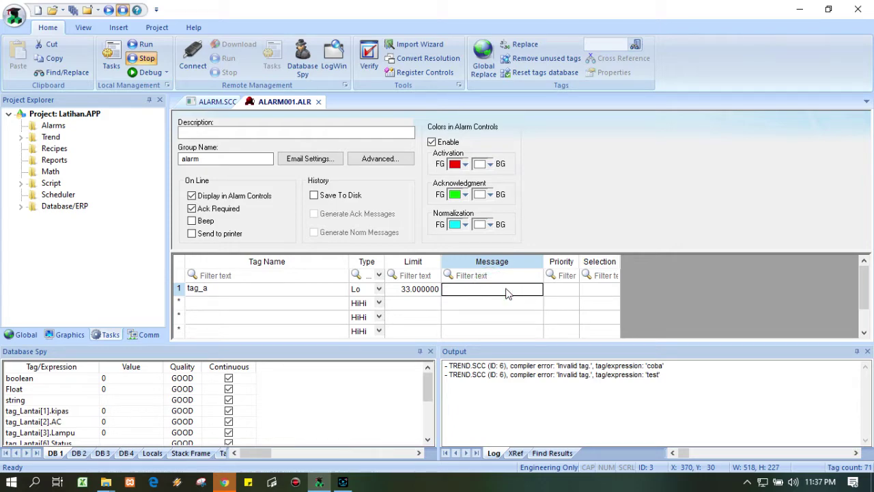
{"action": "type", "text": "suhu rendah"}
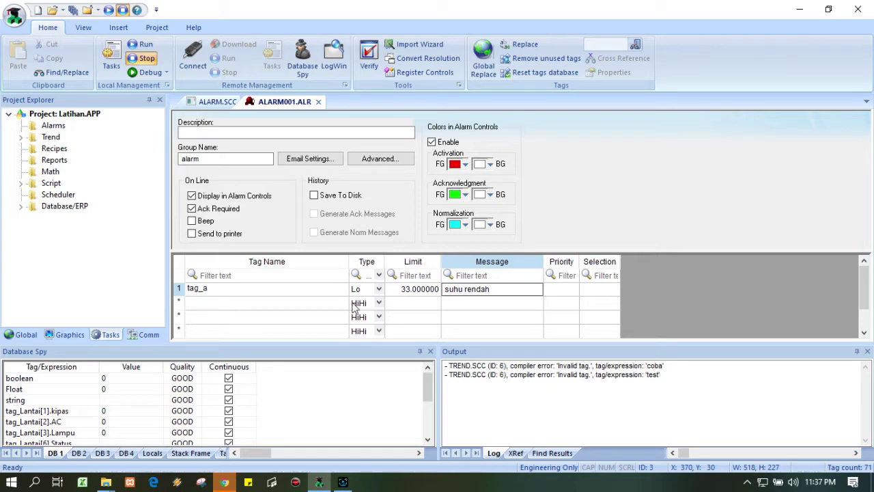
- Enter tag_A as the tag of the second alarm row and correct the first row's tag to tag_A
{"action": "left_click", "coordinate": [299, 302]}
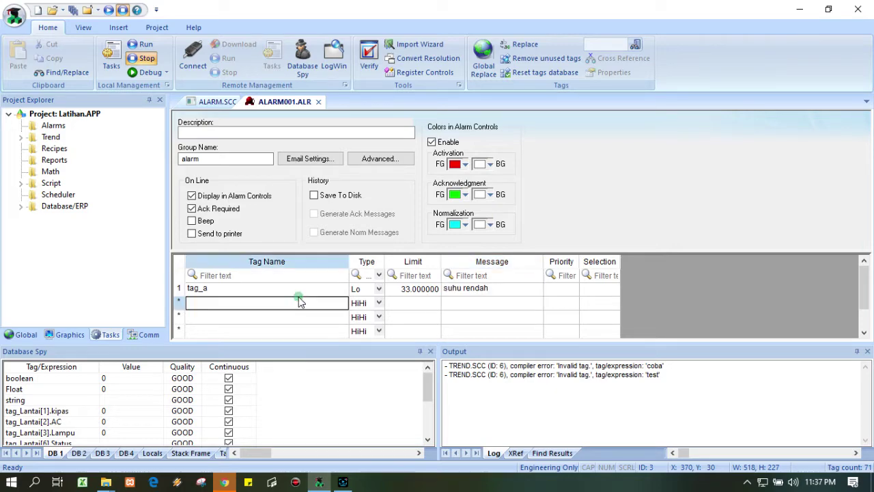
{"action": "type", "text": "tag"}
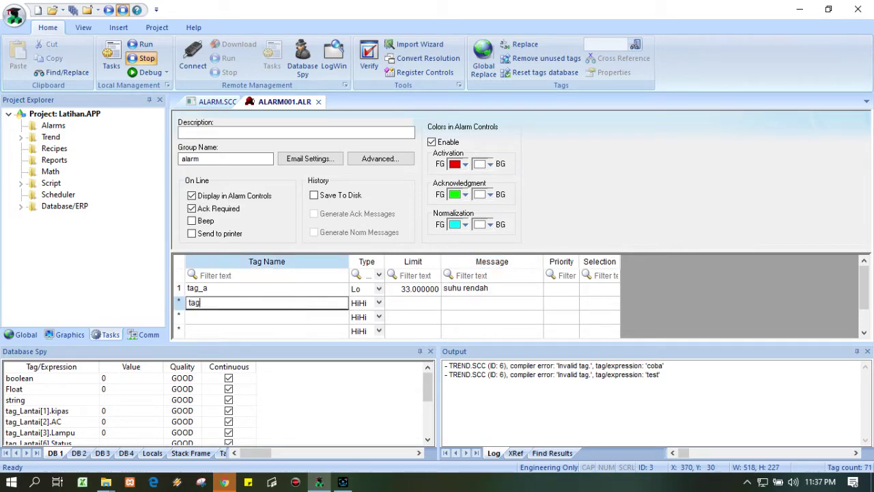
{"action": "type", "text": "_A"}
{"action": "left_click", "coordinate": [267, 287]}
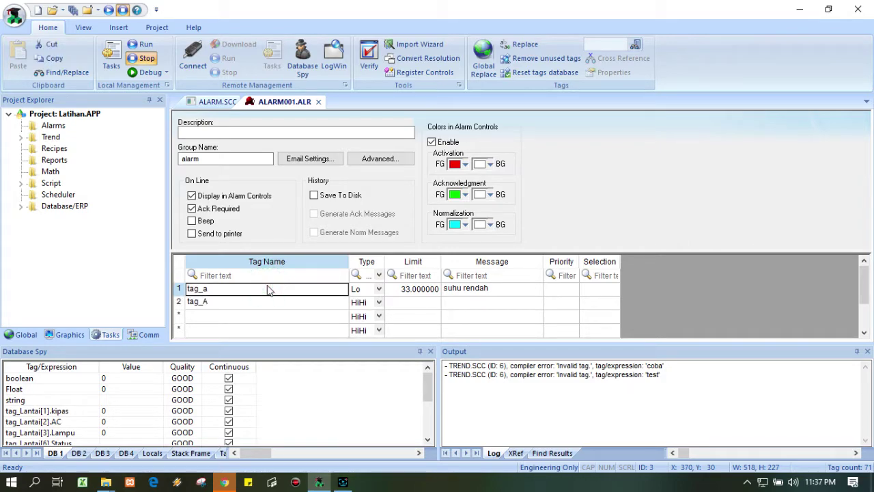
{"action": "key", "text": "BackSpace"}
{"action": "type", "text": "A"}
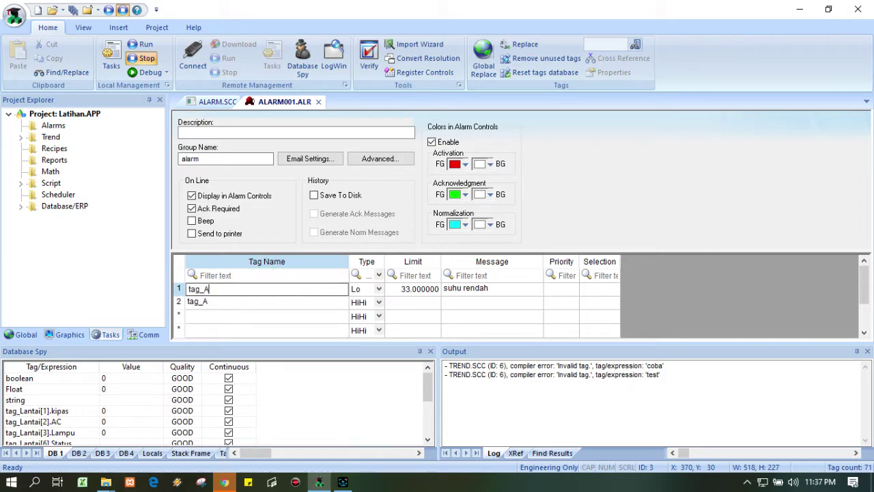
- Set the second alarm row to type Hi with a limit of 80 and the message "suhu tinggi"
{"action": "left_click", "coordinate": [371, 303]}
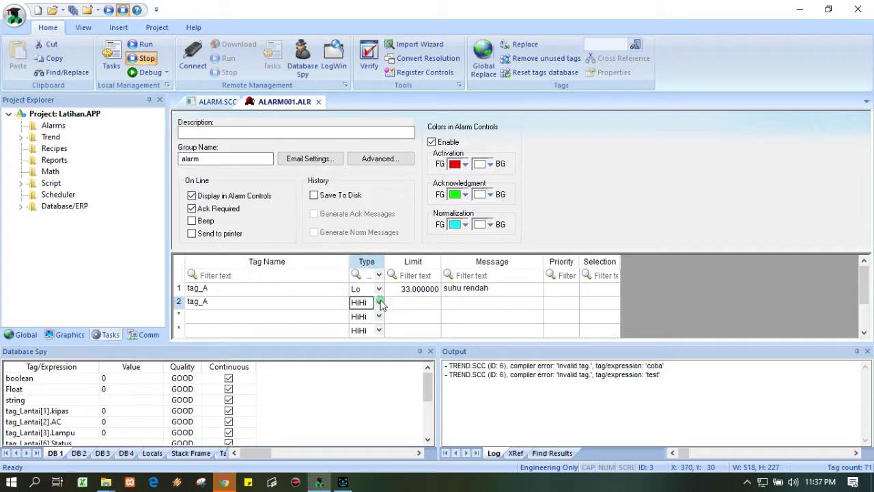
{"action": "left_click", "coordinate": [378, 303]}
{"action": "left_click", "coordinate": [376, 331]}
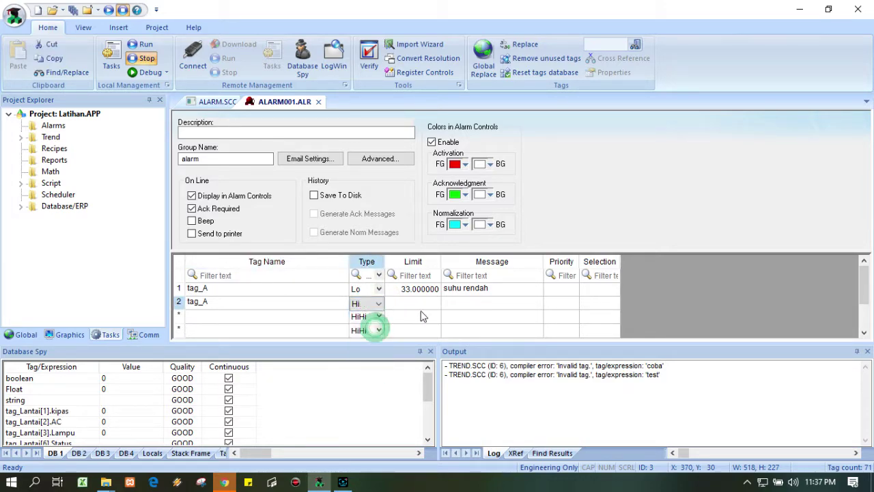
{"action": "left_click", "coordinate": [415, 302]}
{"action": "type", "text": "9"}
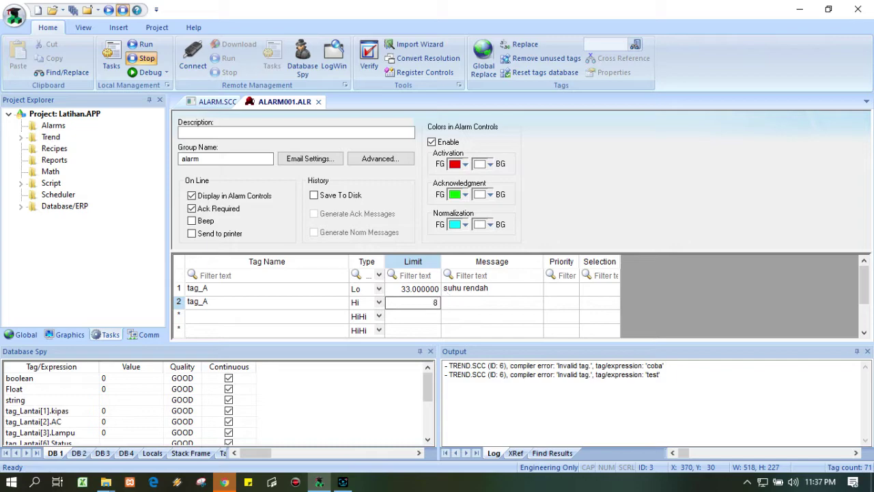
{"action": "type", "text": "0"}
{"action": "left_click", "coordinate": [501, 299]}
{"action": "type", "text": "suhu tinggi"}
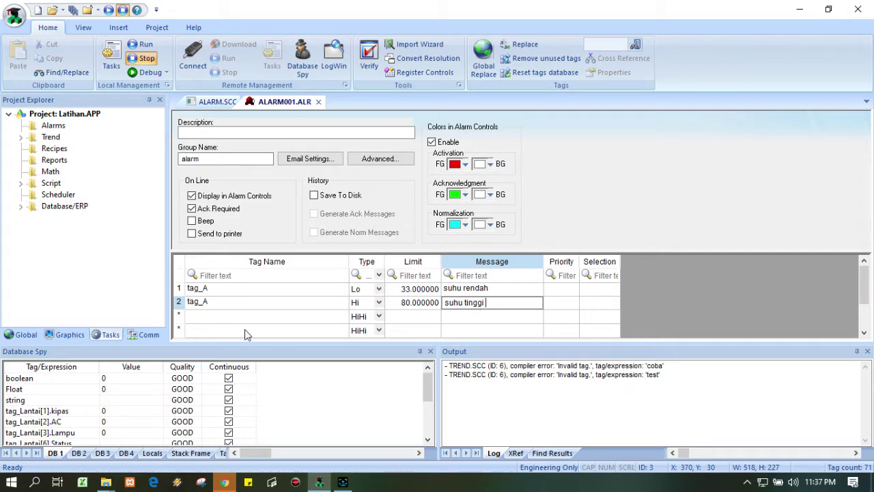
- Add a third alarm row for tag_A with type HiHi, a limit of 90 and the message "suhu sangat tinggi"
{"action": "left_click", "coordinate": [246, 315]}
{"action": "type", "text": "tag_A"}
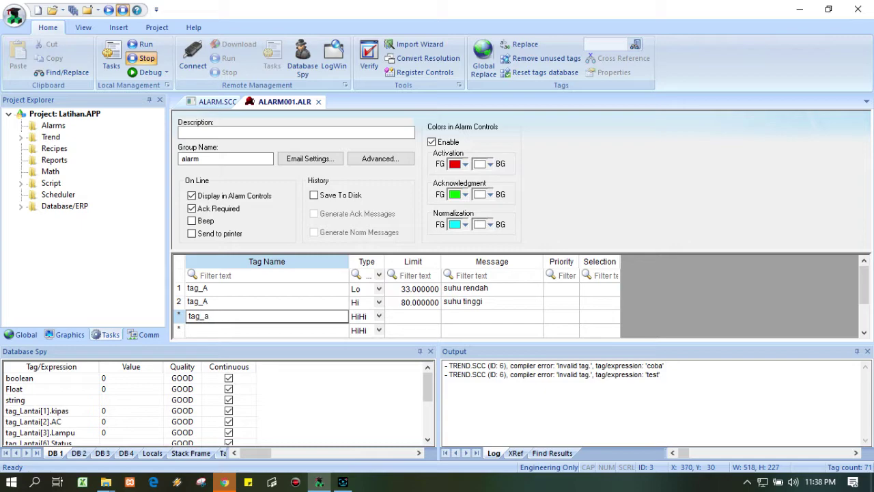
{"action": "left_click", "coordinate": [377, 316]}
{"action": "left_click", "coordinate": [379, 317]}
{"action": "left_click", "coordinate": [379, 318]}
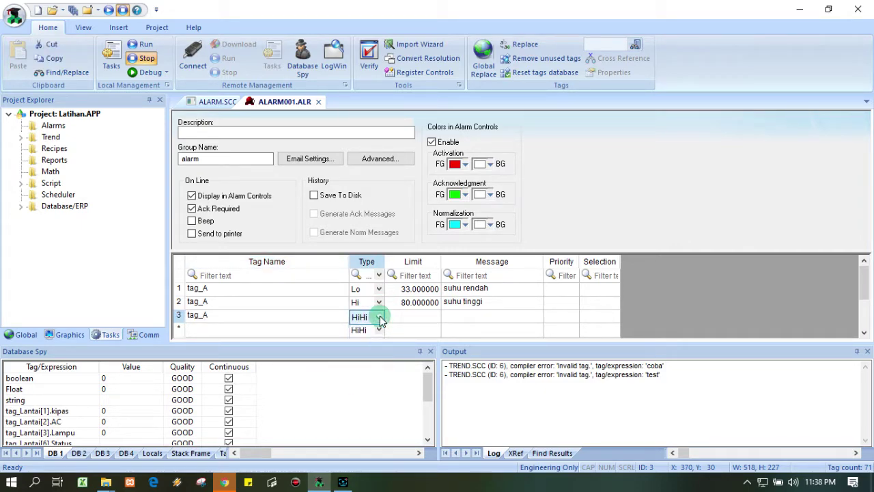
{"action": "left_click", "coordinate": [407, 319]}
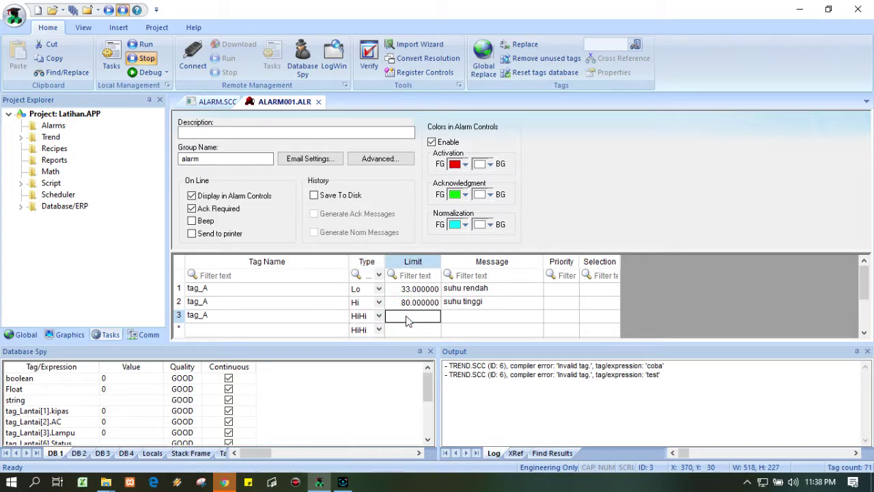
{"action": "type", "text": "90"}
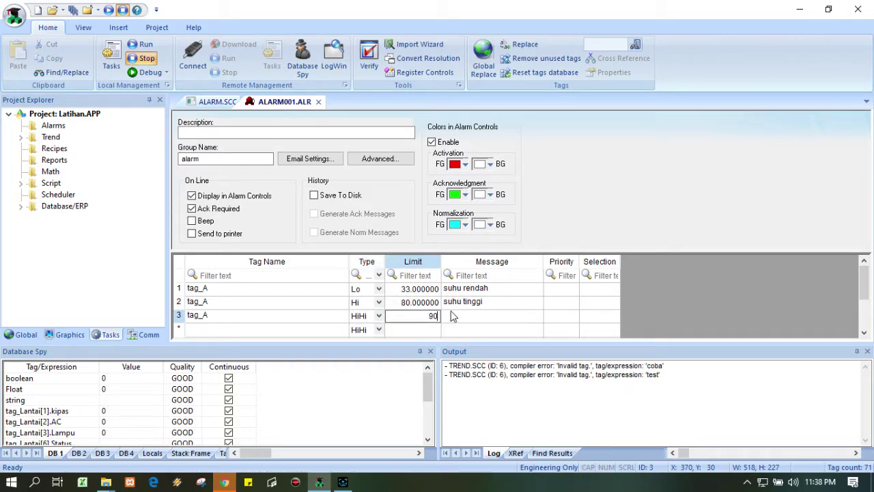
{"action": "left_click", "coordinate": [450, 315]}
{"action": "type", "text": "suhu"}
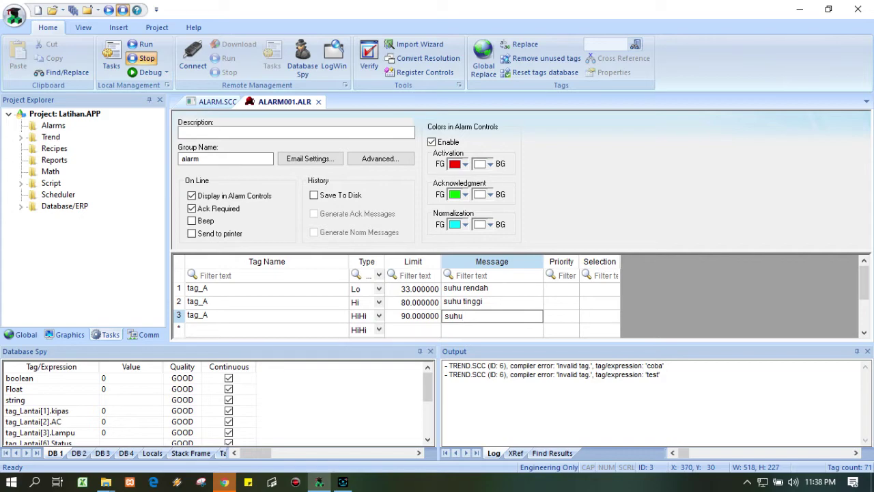
{"action": "type", "text": " sat"}
- Add a fourth alarm row for the tag sensor with type HiHi, a limit of 1 and the message "Sensor On"
{"action": "left_click", "coordinate": [272, 333]}
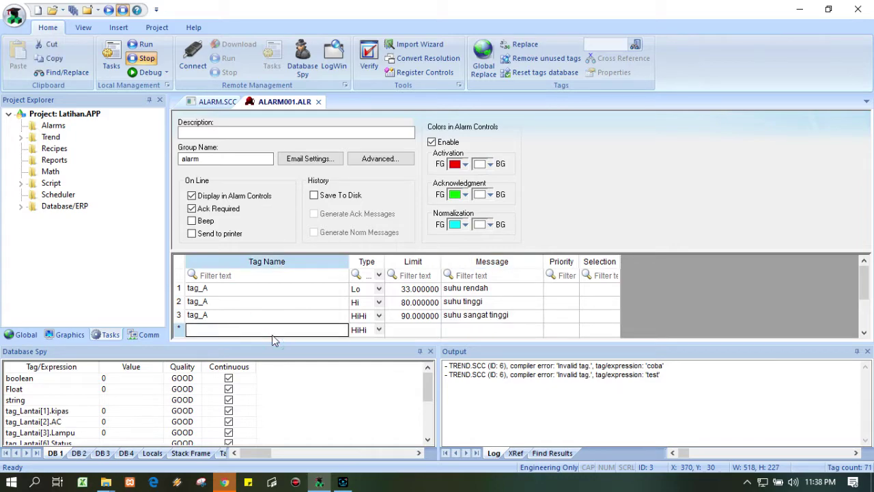
{"action": "type", "text": "sensor"}
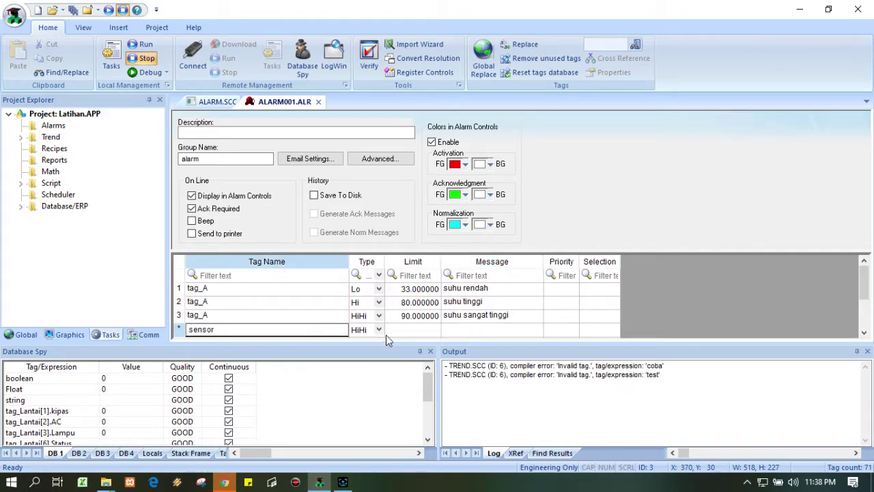
{"action": "left_click", "coordinate": [381, 332]}
{"action": "left_click", "coordinate": [378, 331]}
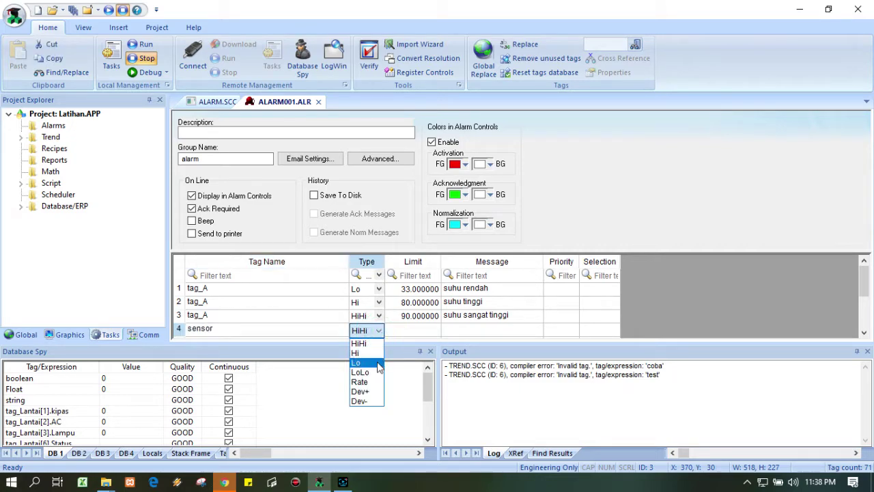
{"action": "left_click", "coordinate": [369, 343]}
{"action": "left_click", "coordinate": [407, 330]}
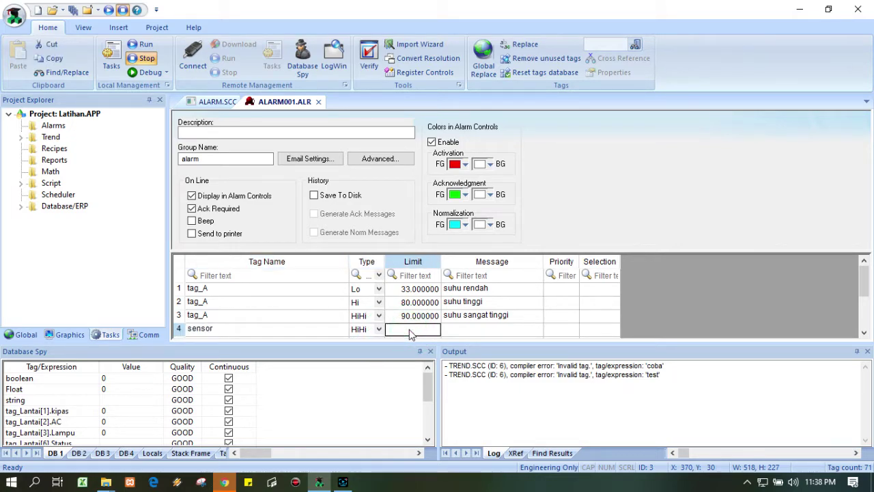
{"action": "type", "text": "1"}
{"action": "left_click", "coordinate": [478, 332]}
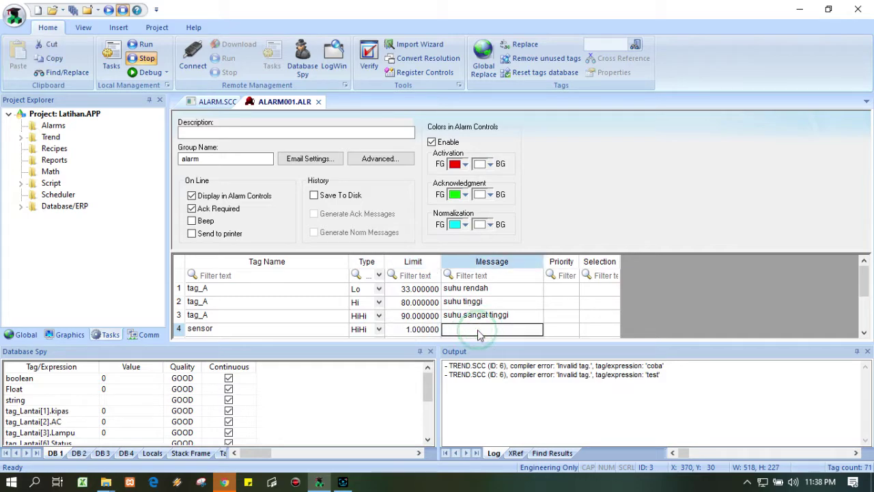
{"action": "type", "text": "Sensor On"}
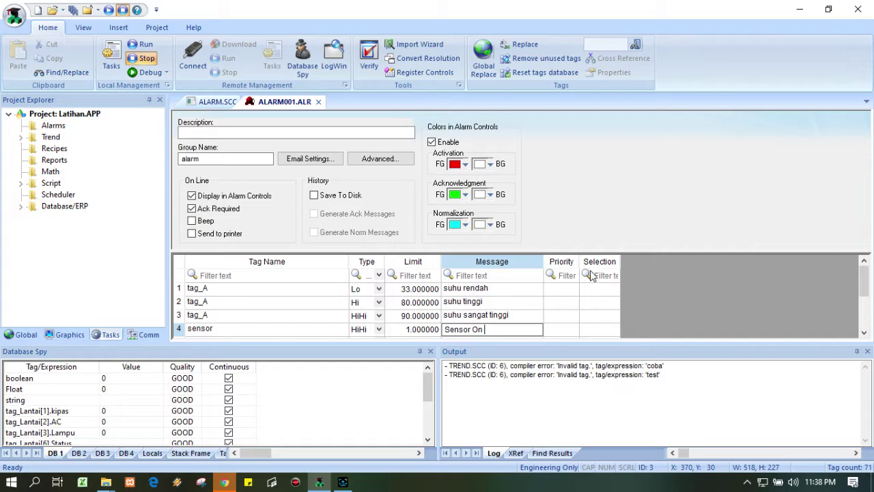
{"action": "left_click", "coordinate": [565, 159]}
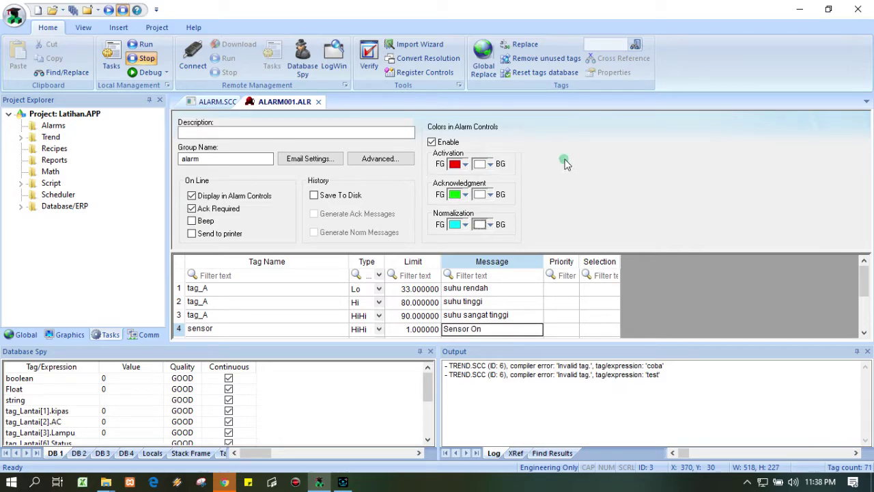
- Close the alarm worksheet, saving it as sheet number 1
{"action": "left_click", "coordinate": [320, 102]}
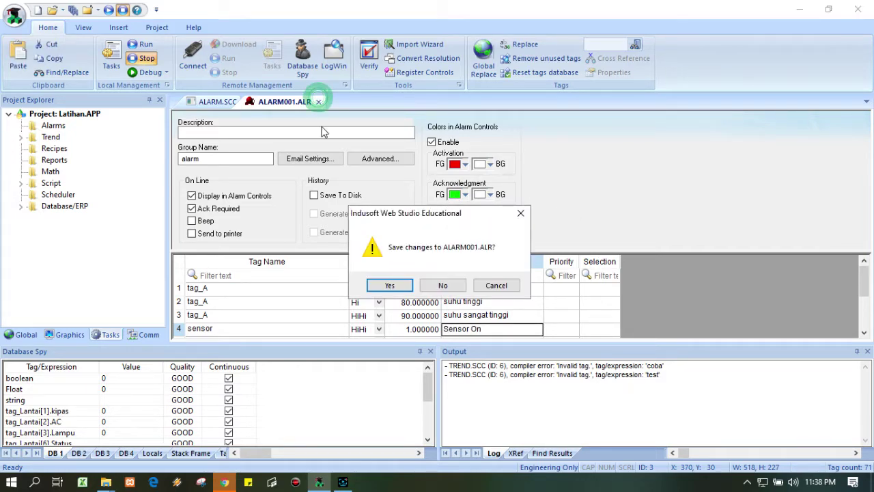
{"action": "left_click", "coordinate": [389, 285]}
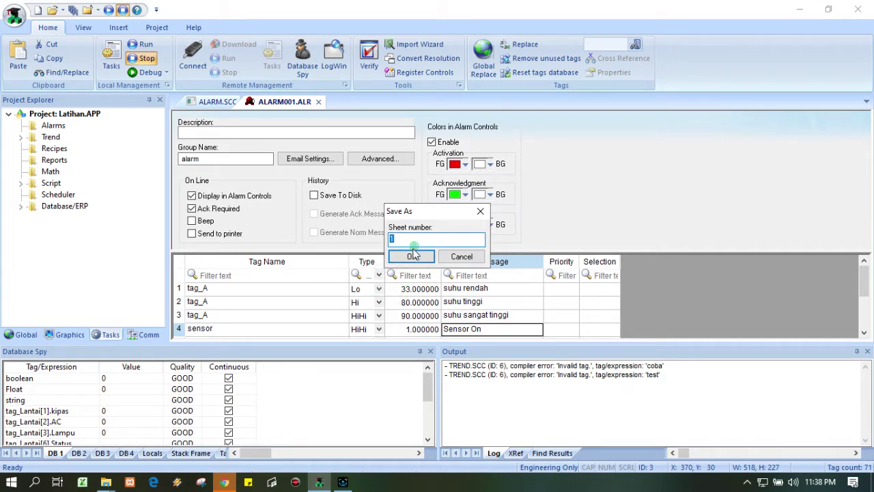
{"action": "left_click", "coordinate": [412, 259]}
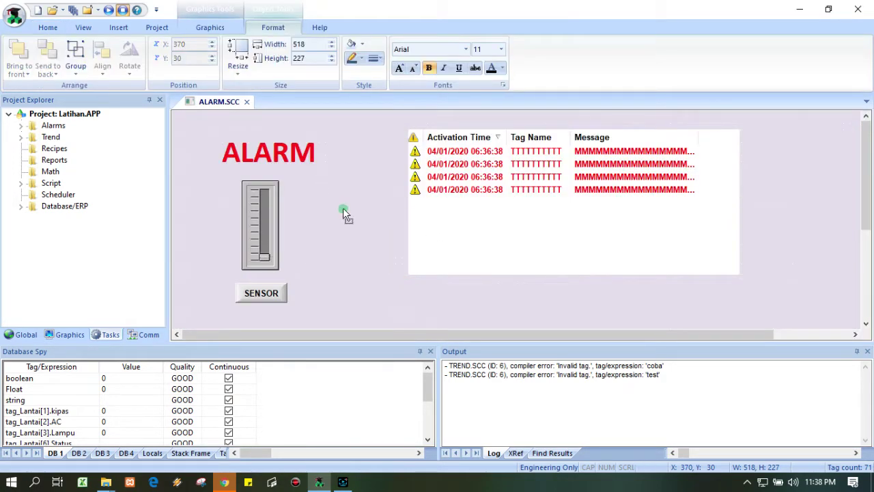
{"action": "left_click", "coordinate": [343, 208]}
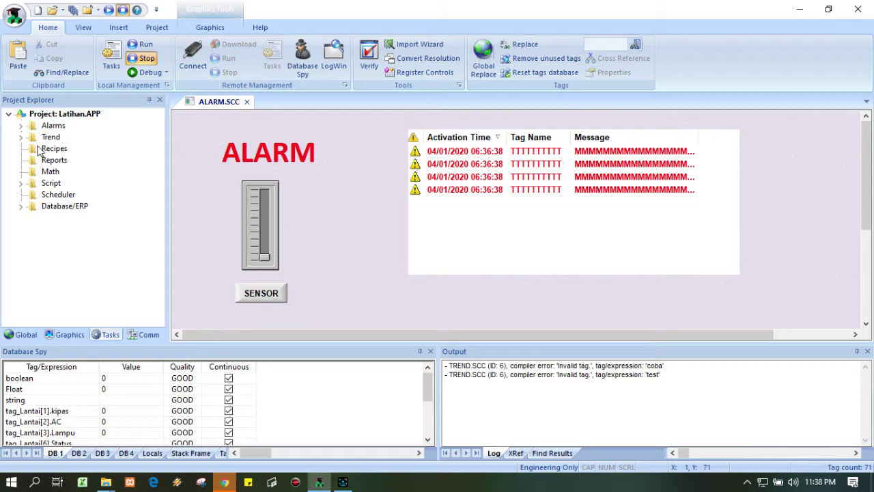
- Open the NAVIGATOR screen and duplicate the TREND button directly below the original
{"action": "left_click", "coordinate": [70, 334]}
{"action": "double_click", "coordinate": [71, 217]}
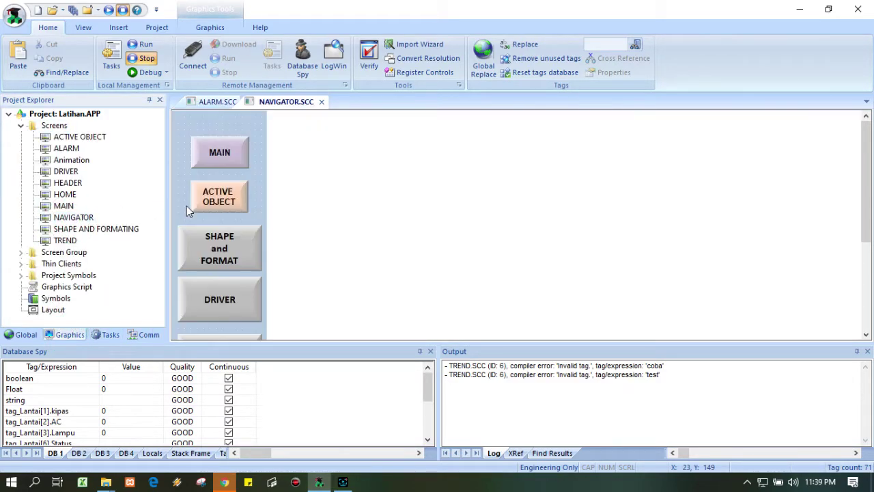
{"action": "scroll", "coordinate": [229, 255], "scroll_direction": "down", "scroll_amount": 4}
{"action": "left_click_drag", "start_coordinate": [229, 255], "coordinate": [227, 304]}
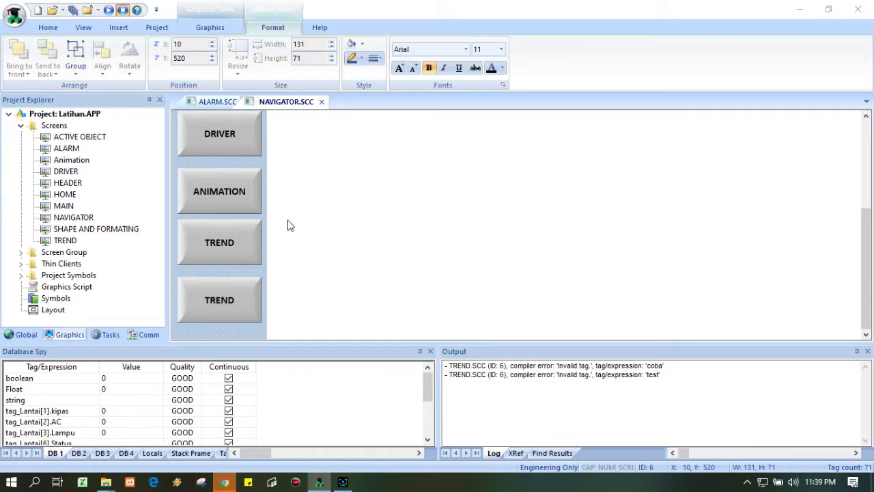
- Set the copied TREND button's Open Screen command to ALARM.SCC
{"action": "double_click", "coordinate": [234, 299]}
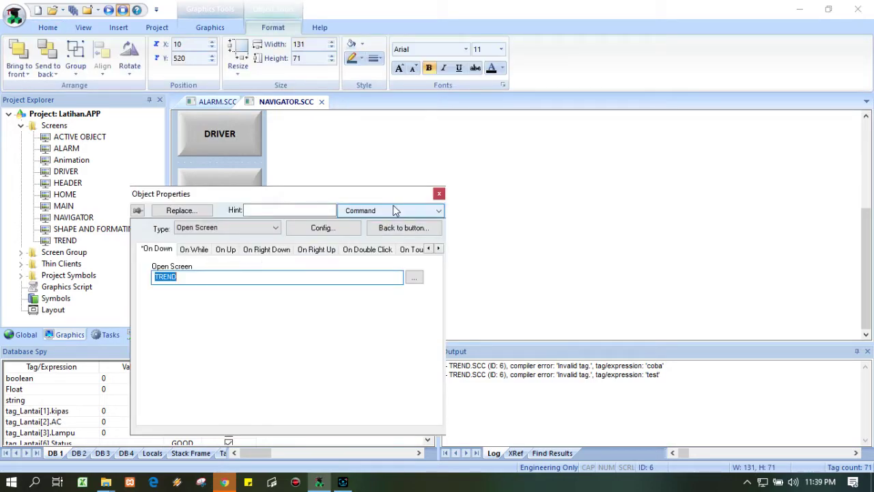
{"action": "left_click", "coordinate": [354, 278]}
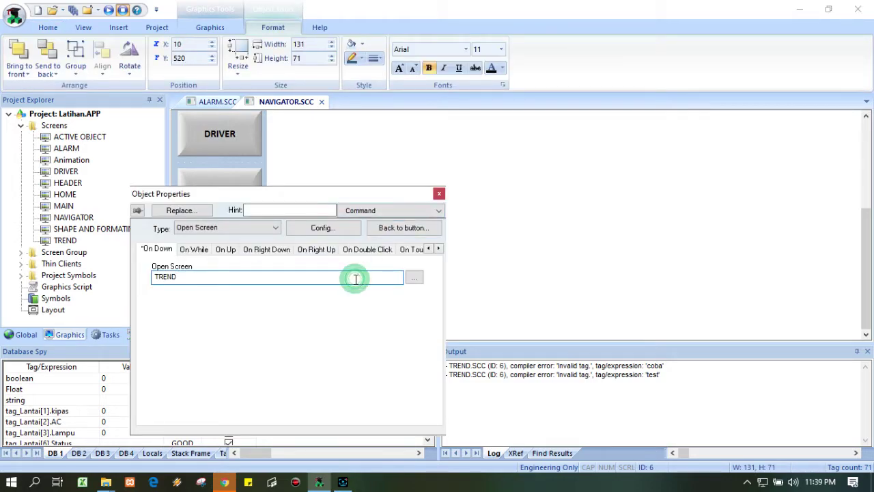
{"action": "left_click", "coordinate": [414, 277]}
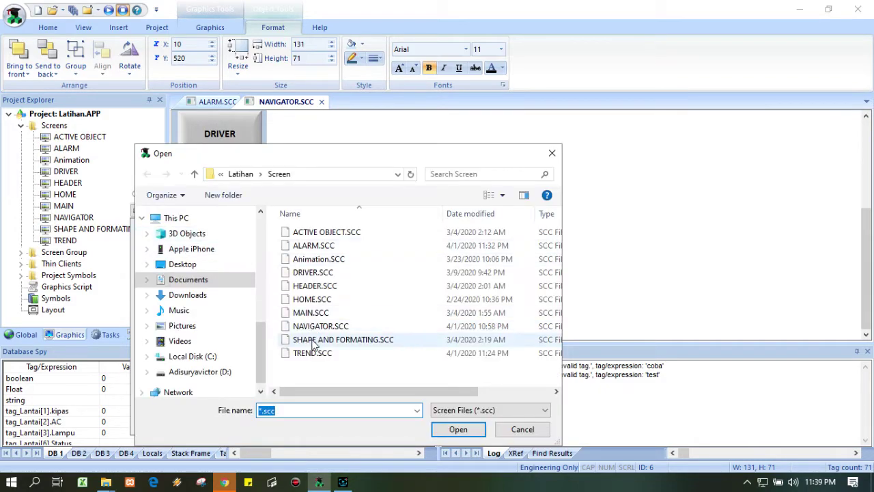
{"action": "double_click", "coordinate": [314, 246]}
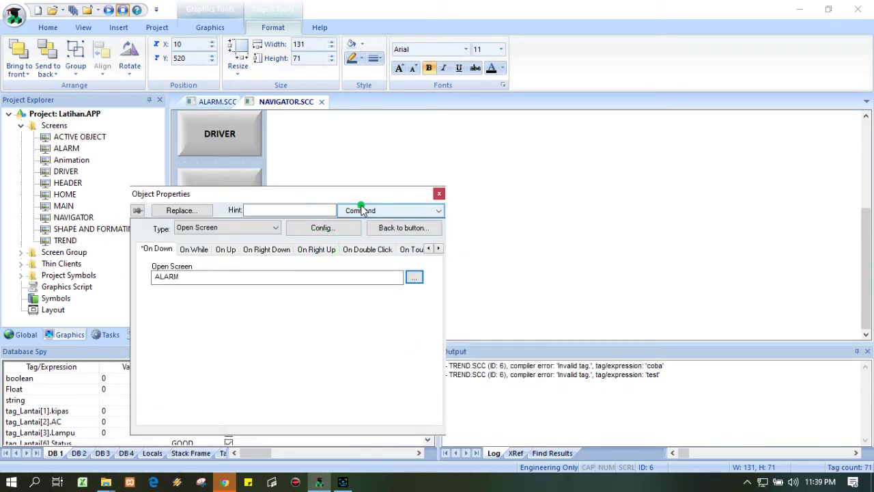
- Change the copied button's caption to ALARM and close its properties
{"action": "left_click", "coordinate": [360, 211]}
{"action": "left_click", "coordinate": [358, 224]}
{"action": "left_click", "coordinate": [242, 250]}
{"action": "key", "text": "BackSpace"}
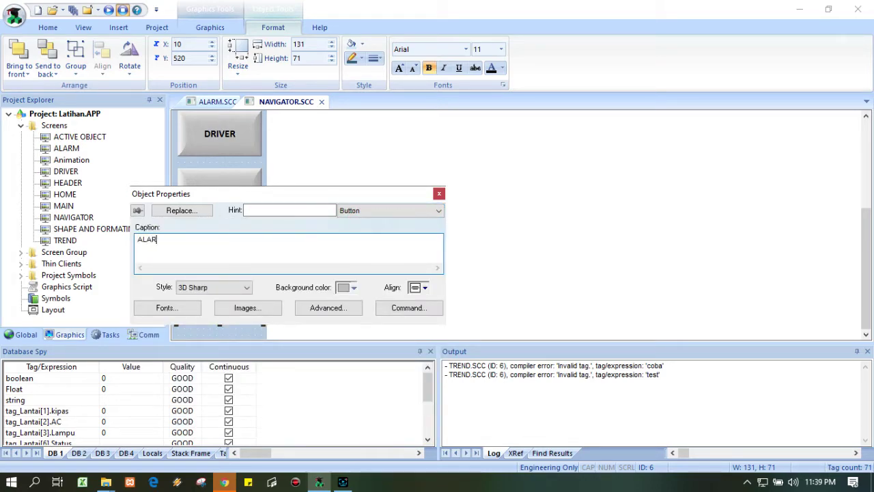
{"action": "left_click", "coordinate": [439, 193]}
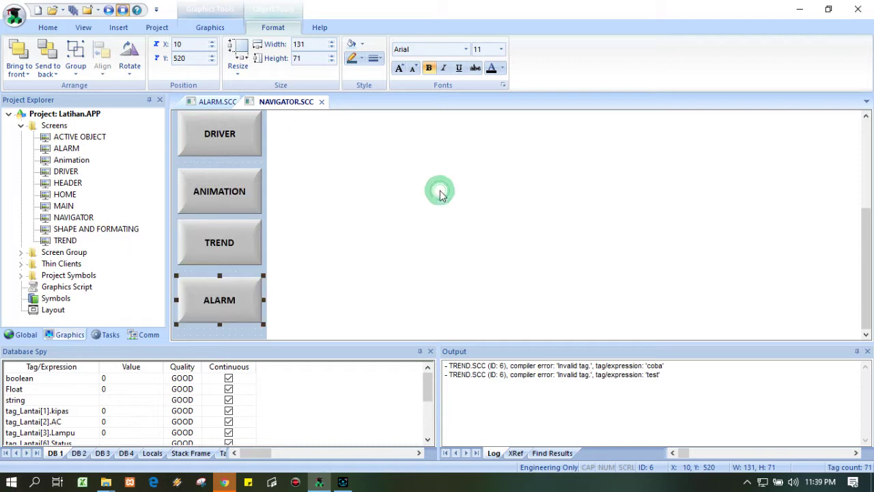
- Close the NAVIGATOR and ALARM screens, saving the changes to both
{"action": "left_click", "coordinate": [321, 101]}
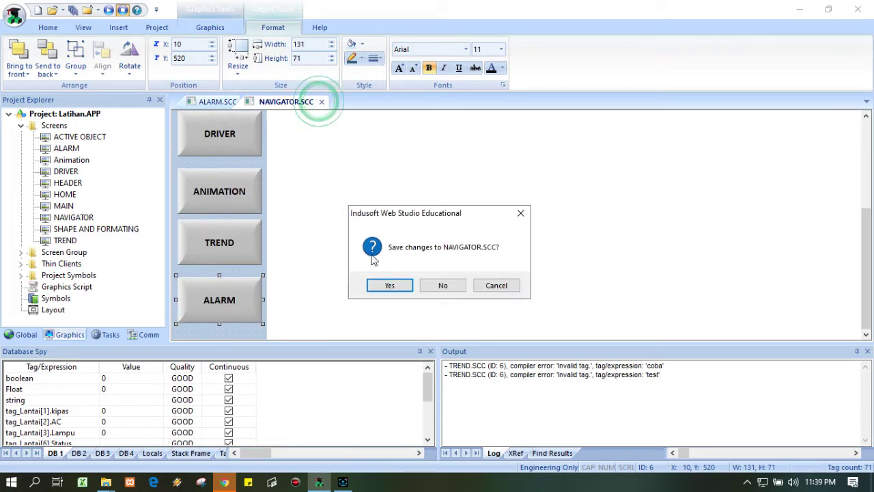
{"action": "left_click", "coordinate": [384, 282]}
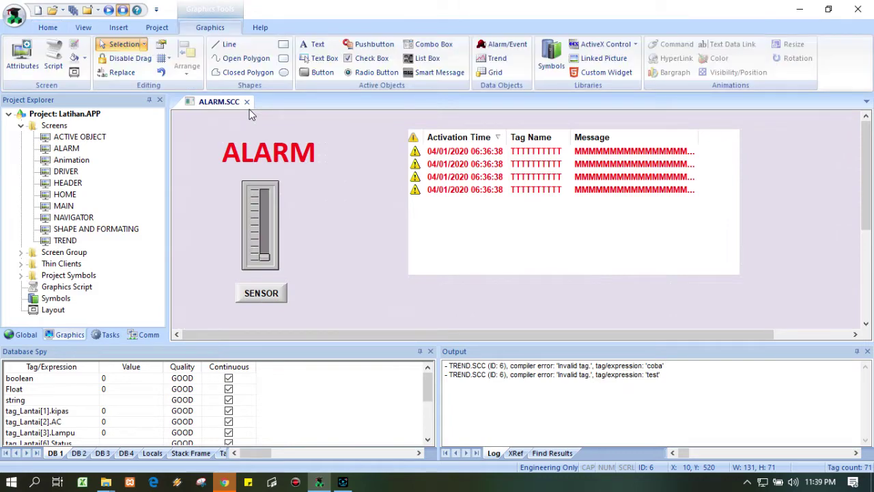
{"action": "left_click", "coordinate": [247, 101]}
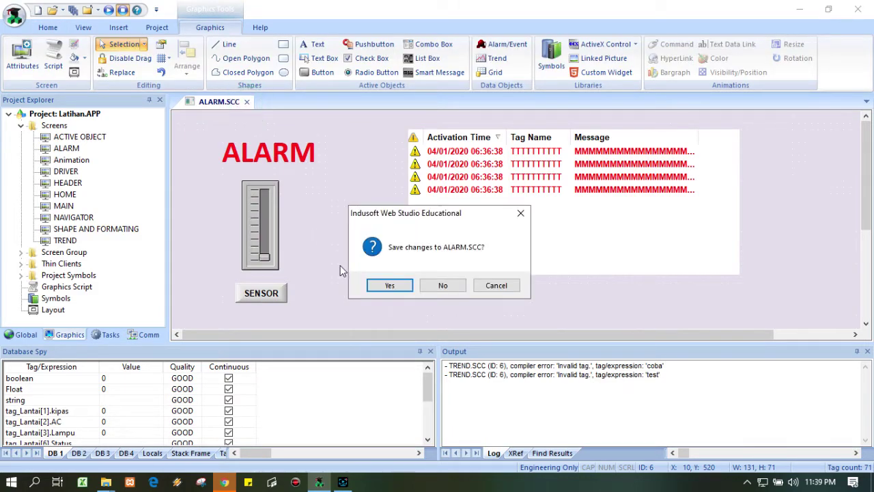
{"action": "left_click", "coordinate": [374, 282]}
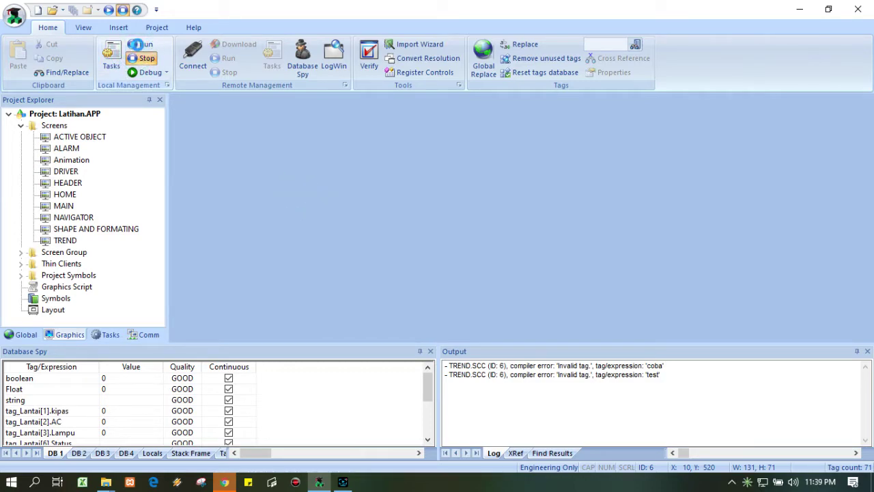
- Run the project and open the ALARM screen from the navigator
{"action": "left_click", "coordinate": [137, 43]}
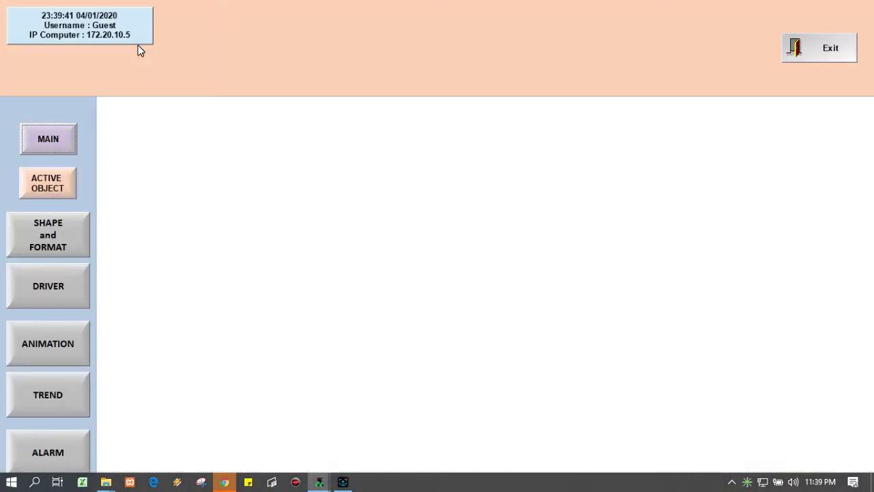
{"action": "left_click", "coordinate": [64, 448]}
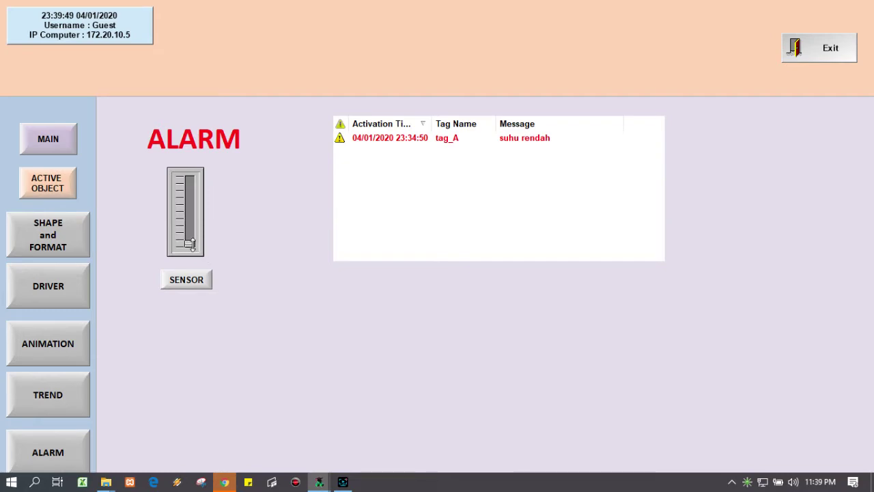
- Raise the slider in stages from its minimum to near its maximum to test the tag_A Hi and HiHi alarms
{"action": "left_click_drag", "start_coordinate": [192, 244], "coordinate": [192, 222]}
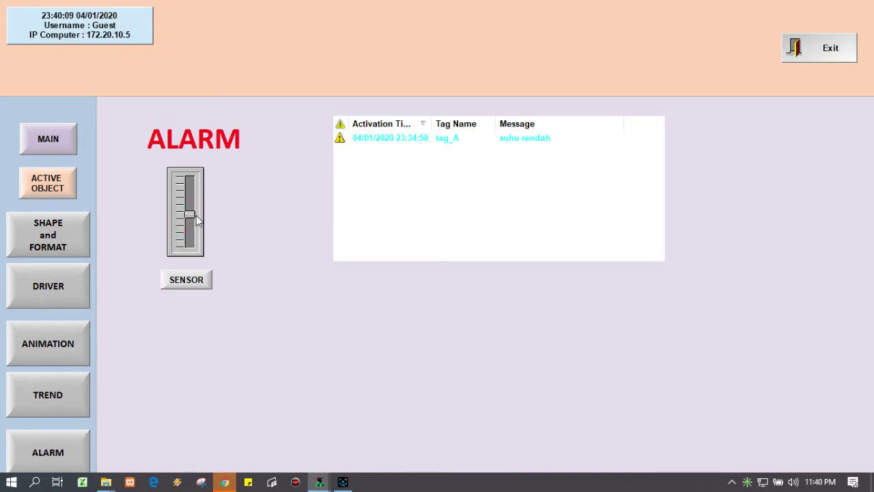
{"action": "left_click_drag", "start_coordinate": [190, 213], "coordinate": [192, 186]}
{"action": "left_click", "coordinate": [467, 148]}
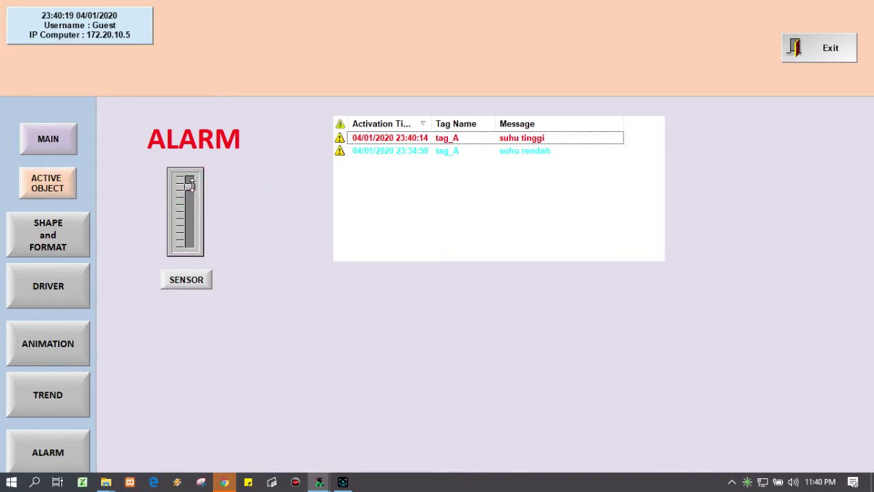
{"action": "left_click_drag", "start_coordinate": [191, 184], "coordinate": [192, 179]}
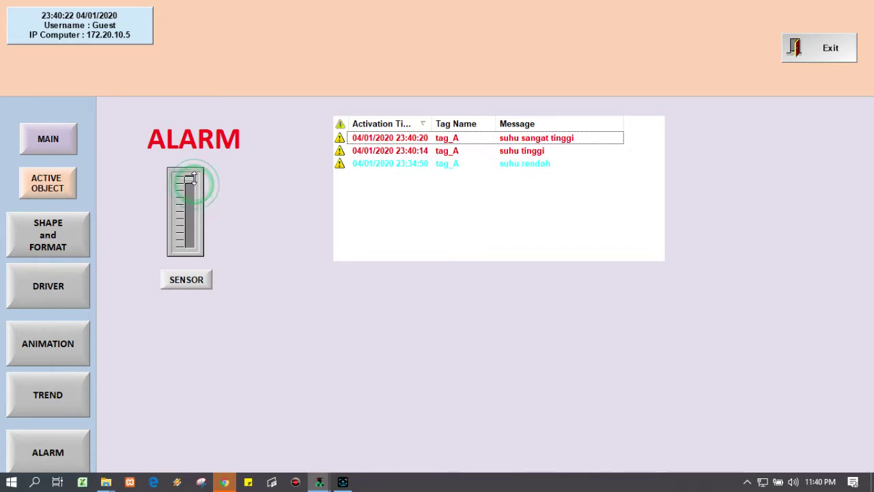
- Acknowledge the "suhu sangat tinggi" alarm and lower the slider to around the middle of its range
{"action": "left_click", "coordinate": [467, 138]}
{"action": "left_click", "coordinate": [467, 138]}
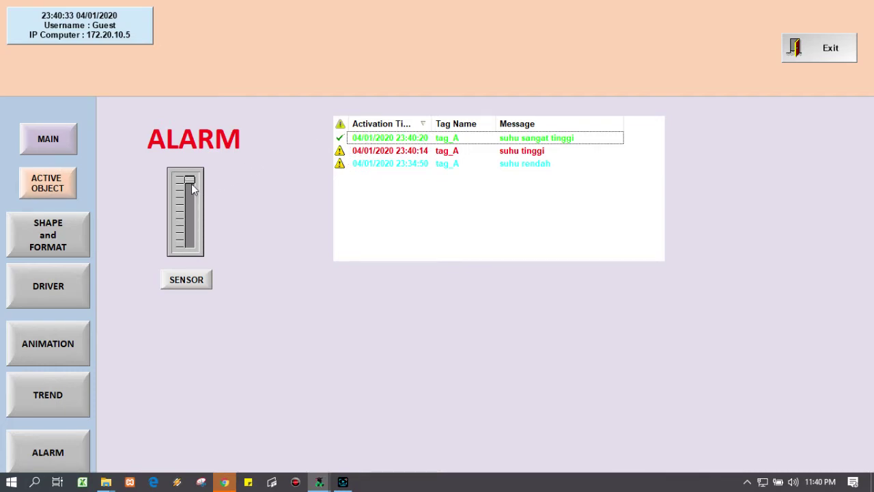
{"action": "left_click_drag", "start_coordinate": [190, 181], "coordinate": [196, 222]}
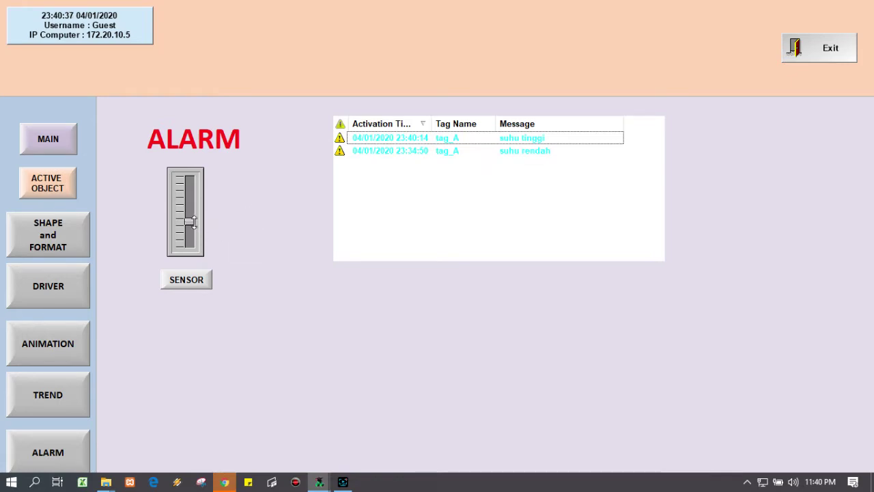
{"action": "left_click_drag", "start_coordinate": [189, 221], "coordinate": [193, 206]}
- Acknowledge the remaining "suhu tinggi" and "suhu rendah" alarms and raise the slider to about three quarters of its range
{"action": "left_click", "coordinate": [387, 138]}
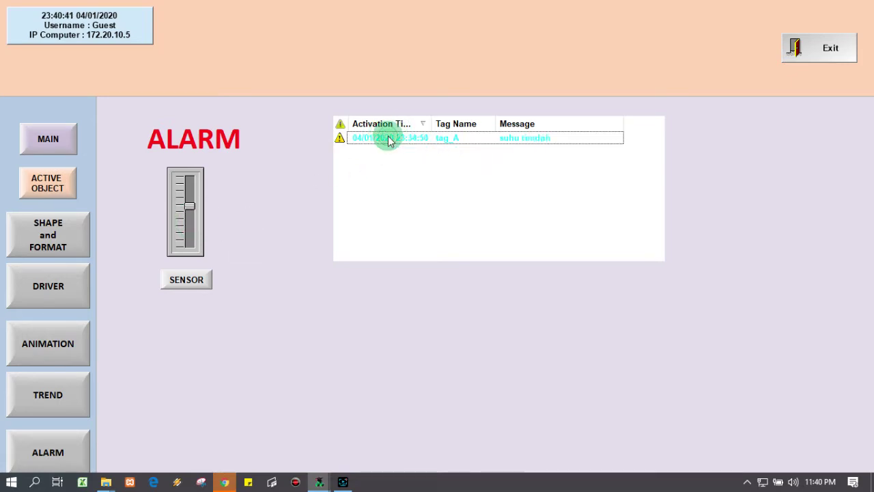
{"action": "left_click", "coordinate": [389, 139]}
{"action": "left_click", "coordinate": [388, 137]}
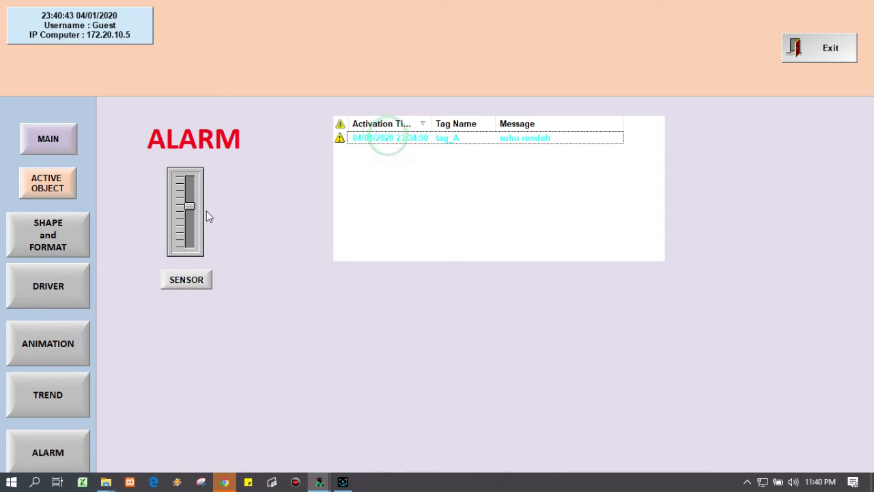
{"action": "left_click_drag", "start_coordinate": [194, 209], "coordinate": [190, 194]}
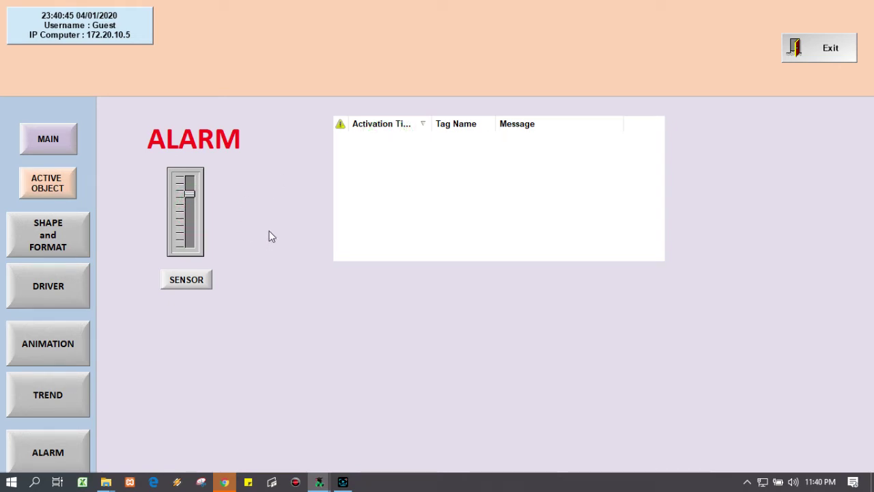
{"action": "left_click", "coordinate": [233, 211]}
- Toggle the SENSOR button repeatedly to test the "Sensor On" alarm
{"action": "left_click", "coordinate": [203, 280]}
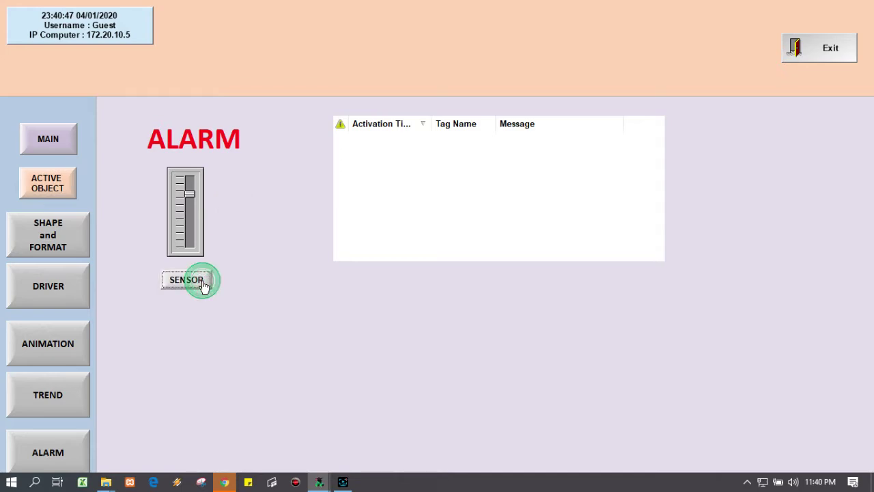
{"action": "left_click", "coordinate": [204, 283]}
{"action": "left_click", "coordinate": [204, 282]}
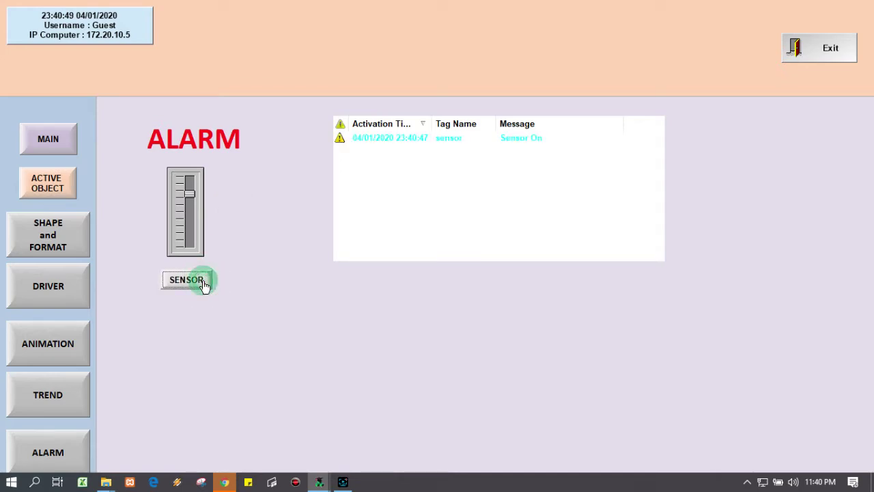
- Toggle the SENSOR button once more and acknowledge the "Sensor On" alarm
{"action": "left_click", "coordinate": [205, 283]}
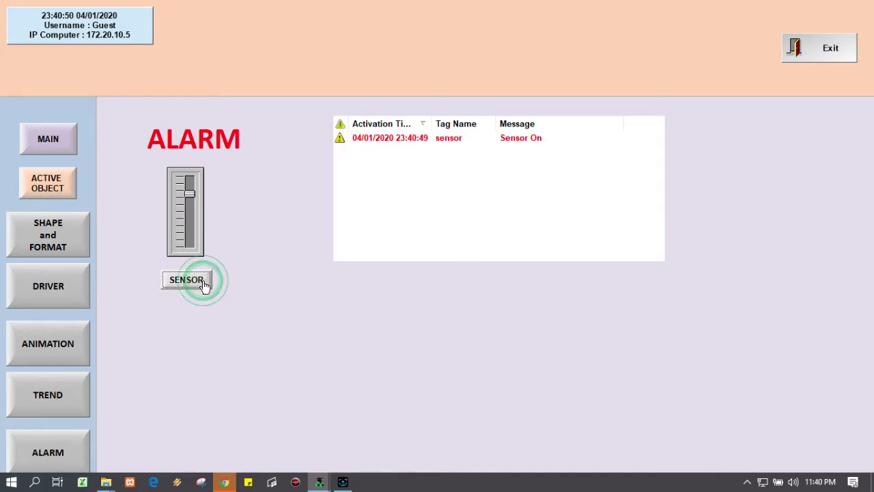
{"action": "left_click", "coordinate": [496, 147]}
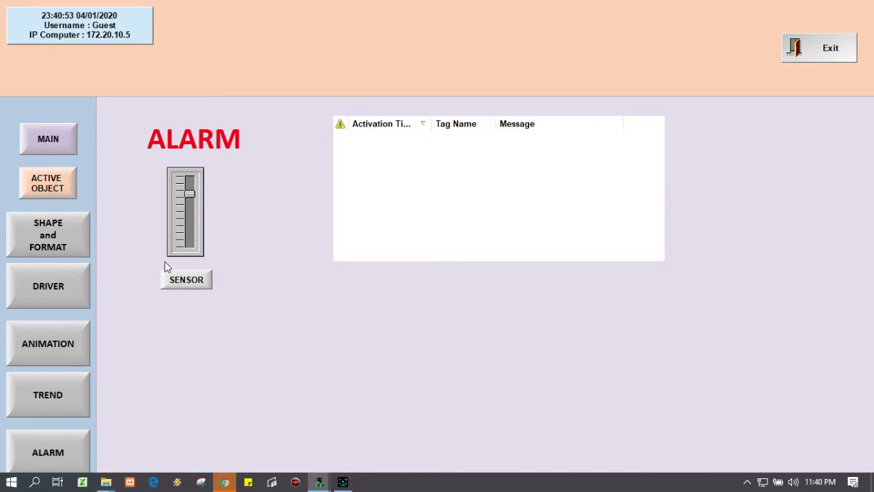
- Lower the slider to about a third of its range to test the tag_A Lo alarm
{"action": "left_click_drag", "start_coordinate": [194, 200], "coordinate": [244, 220]}
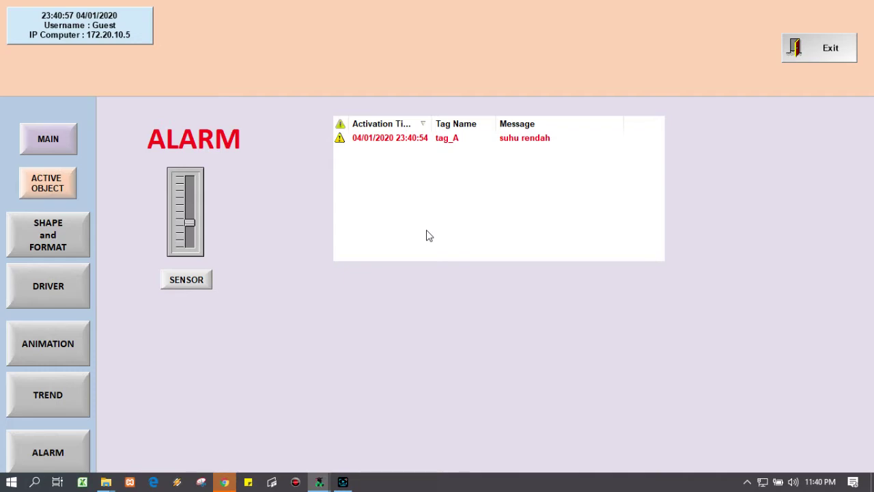
{"action": "left_click", "coordinate": [516, 276]}
{"action": "left_click", "coordinate": [363, 326]}
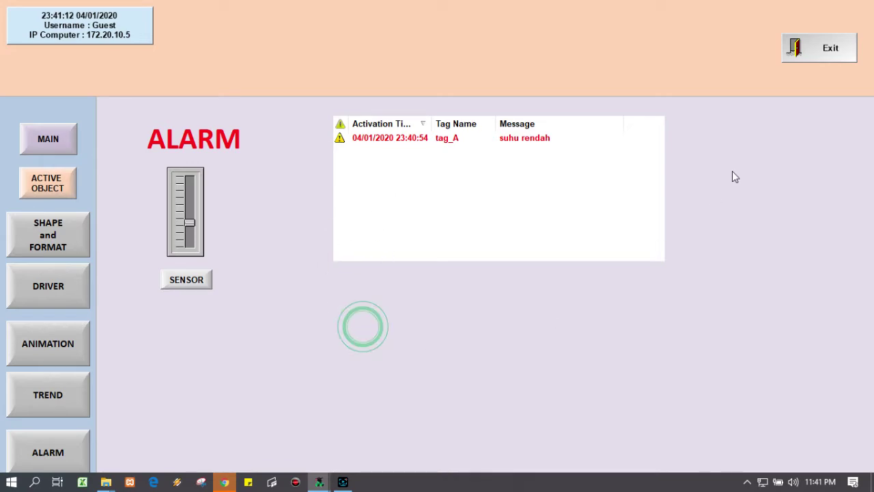
- Exit the running project and open alarm worksheet 1 in the project tasks
{"action": "left_click", "coordinate": [797, 57]}
{"action": "left_click", "coordinate": [465, 285]}
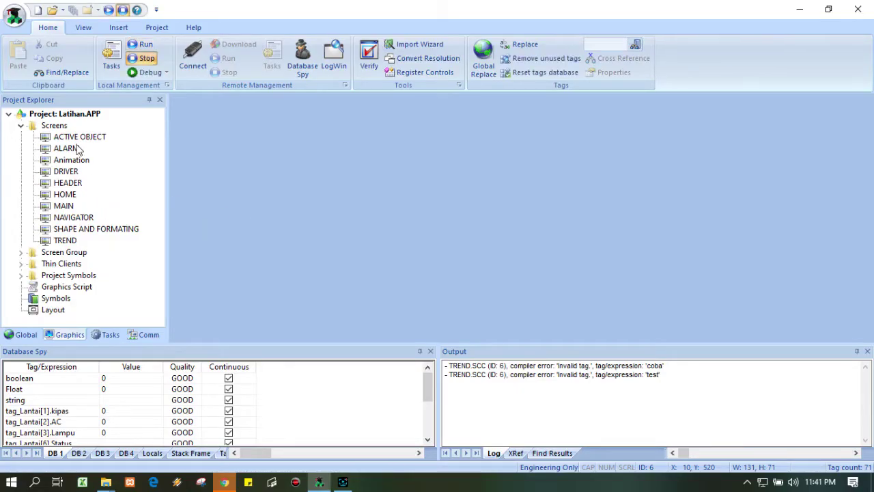
{"action": "left_click", "coordinate": [106, 335]}
{"action": "double_click", "coordinate": [53, 126]}
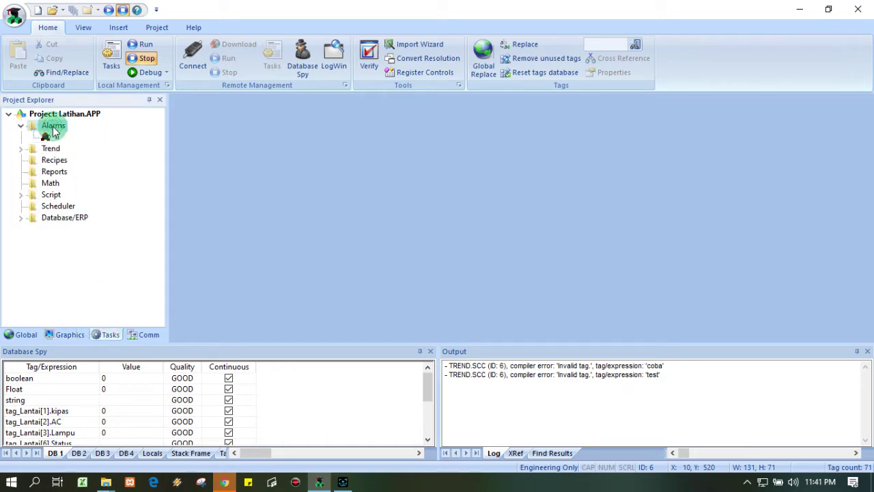
{"action": "double_click", "coordinate": [54, 137]}
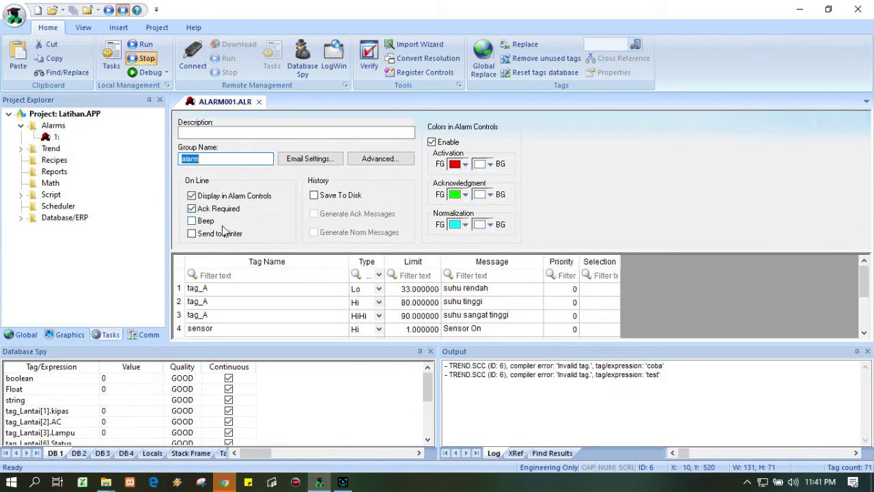
- Enable Beep for the alarm group and close the worksheet, saving its changes
{"action": "left_click", "coordinate": [202, 224]}
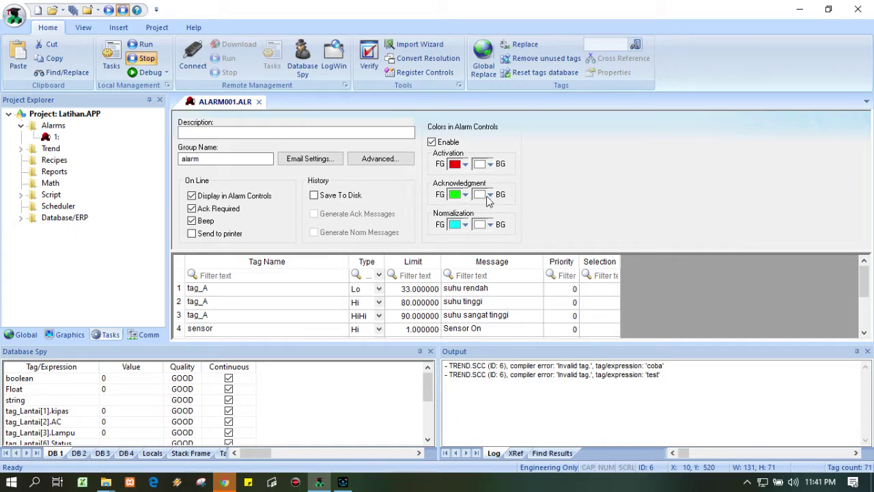
{"action": "left_click", "coordinate": [462, 181]}
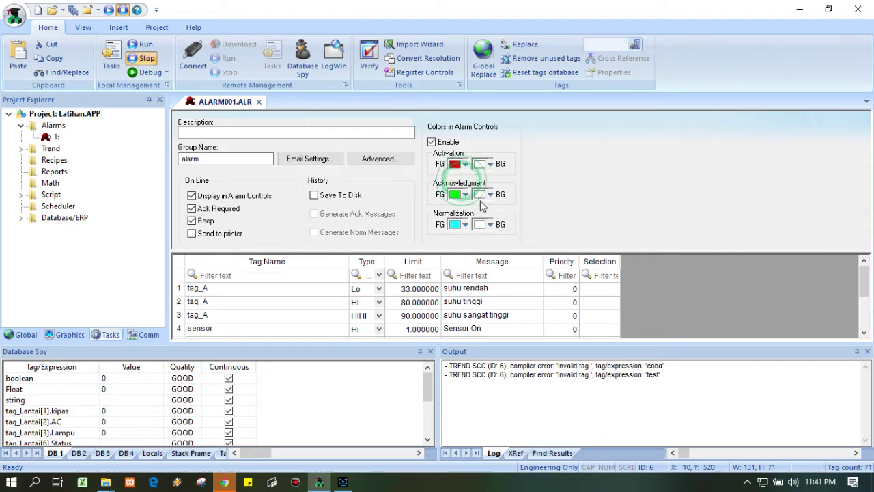
{"action": "left_click", "coordinate": [459, 149]}
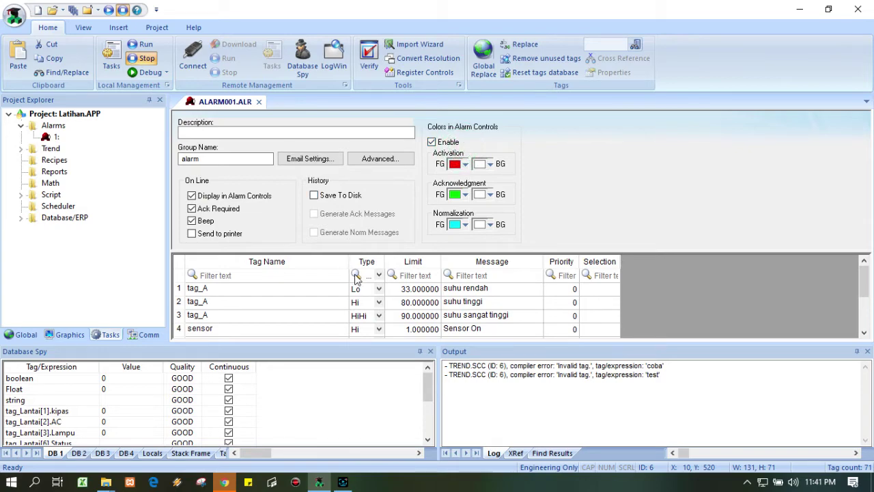
{"action": "left_click", "coordinate": [286, 292]}
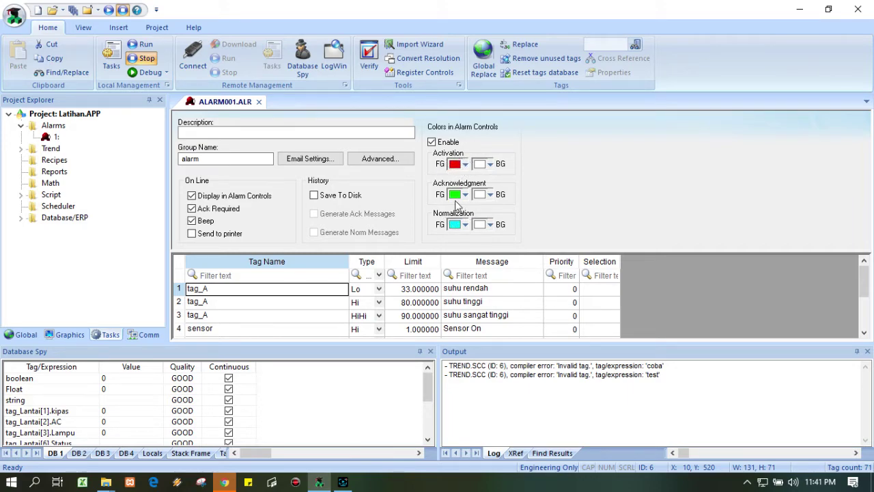
{"action": "left_click", "coordinate": [259, 101]}
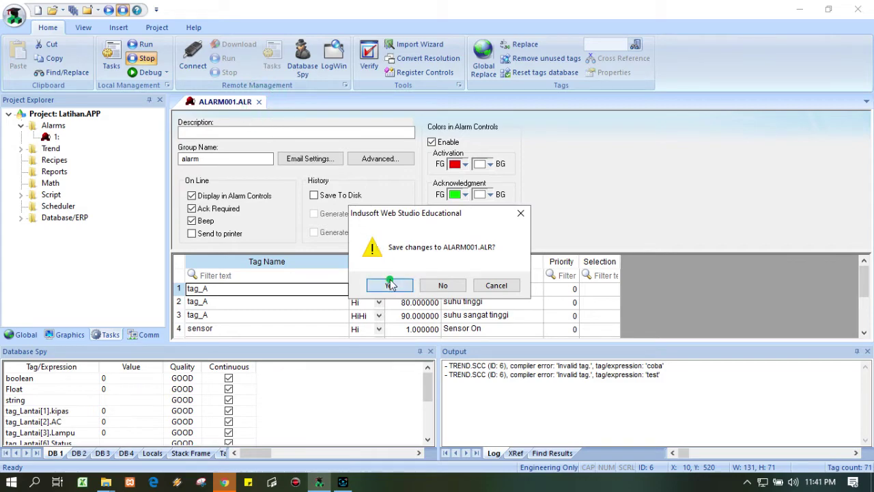
{"action": "left_click", "coordinate": [390, 284]}
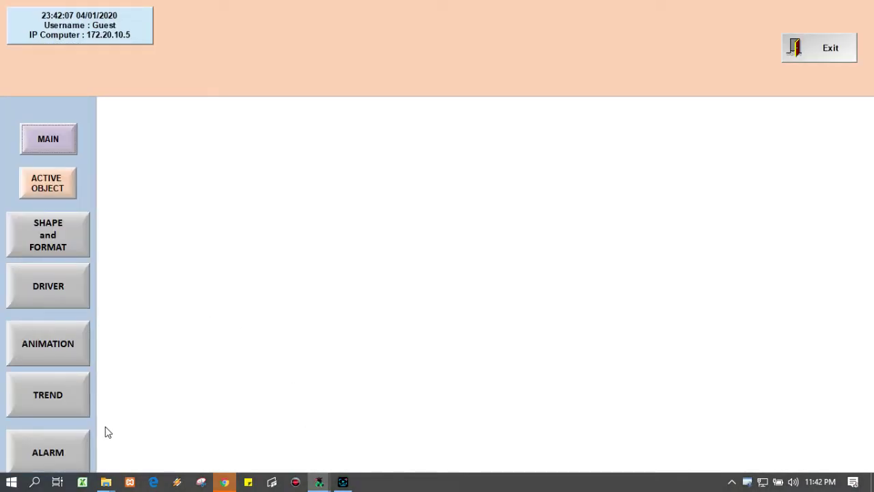
- On the runtime ALARM screen, acknowledge the "suhu rendah" alarm and raise the slider to around the middle of its range
{"action": "left_click", "coordinate": [79, 454]}
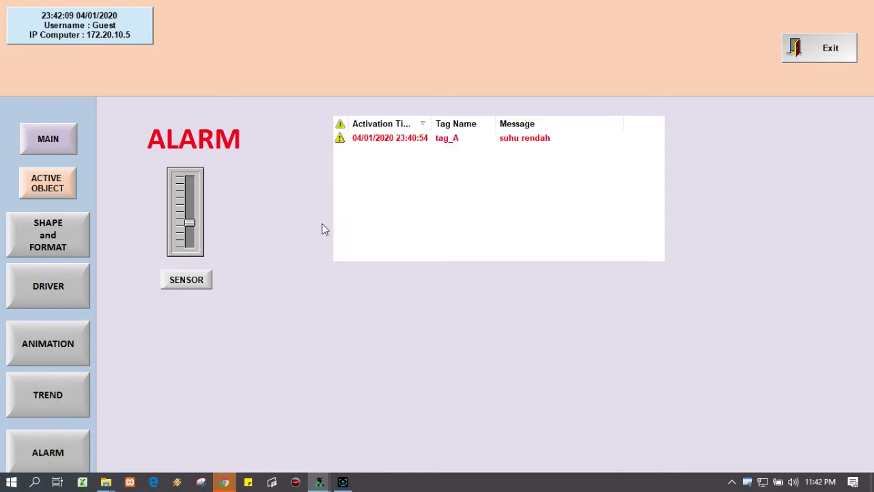
{"action": "double_click", "coordinate": [419, 141]}
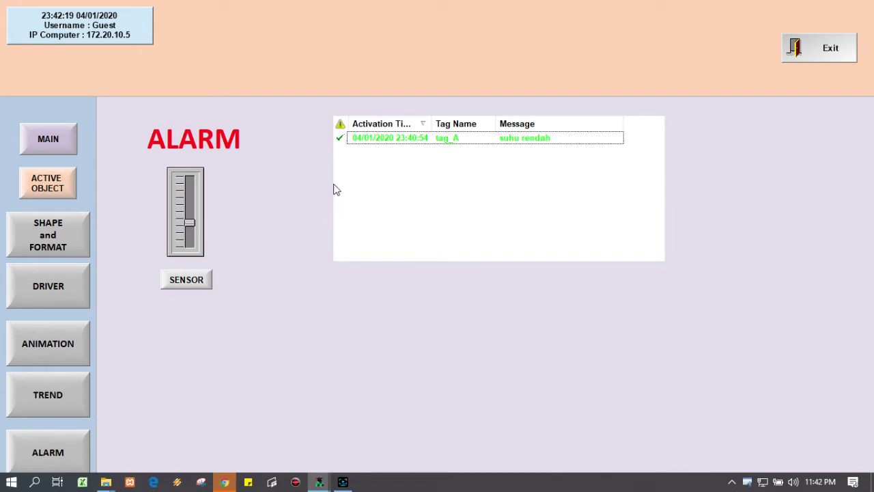
{"action": "left_click", "coordinate": [357, 139]}
{"action": "left_click_drag", "start_coordinate": [192, 223], "coordinate": [190, 208]}
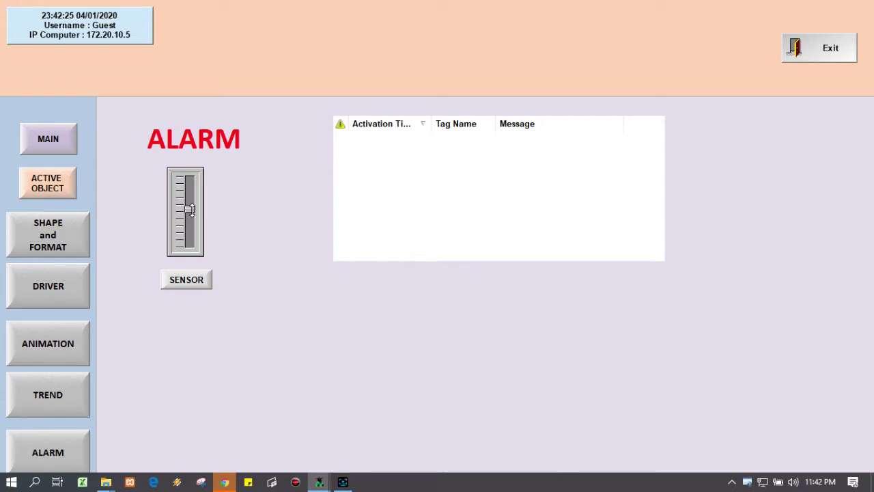
- Activate the SENSOR button and acknowledge the resulting "Sensor On" alarm
{"action": "left_click", "coordinate": [199, 280]}
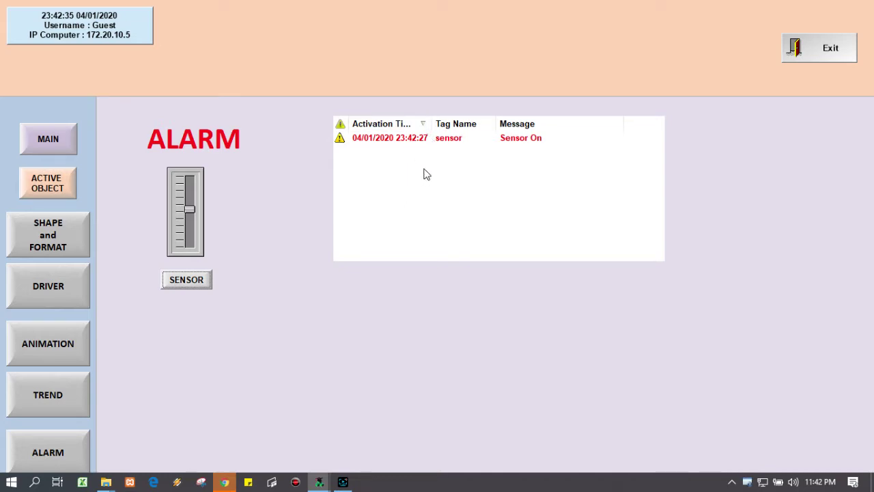
{"action": "double_click", "coordinate": [407, 139]}
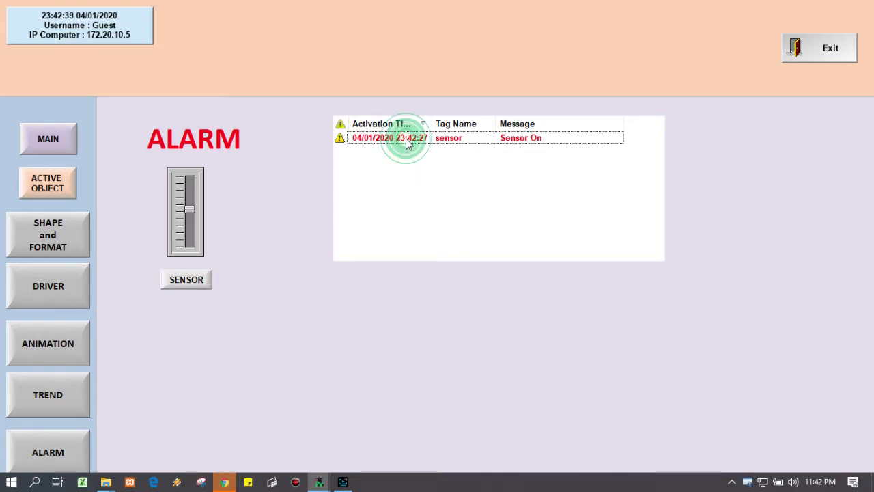
{"action": "left_click", "coordinate": [383, 179]}
{"action": "left_click", "coordinate": [361, 198]}
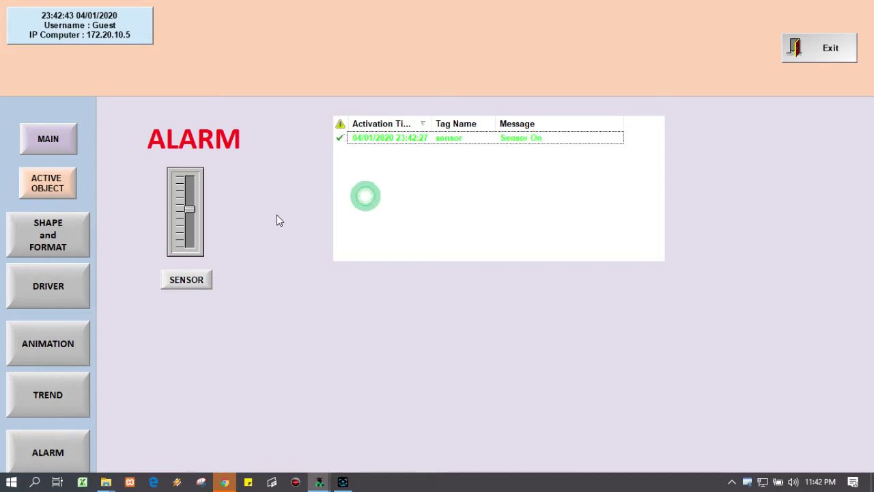
{"action": "left_click", "coordinate": [277, 214]}
- Lower the slider to about a fifth of its range and acknowledge the "suhu rendah" alarm
{"action": "left_click_drag", "start_coordinate": [192, 212], "coordinate": [191, 236]}
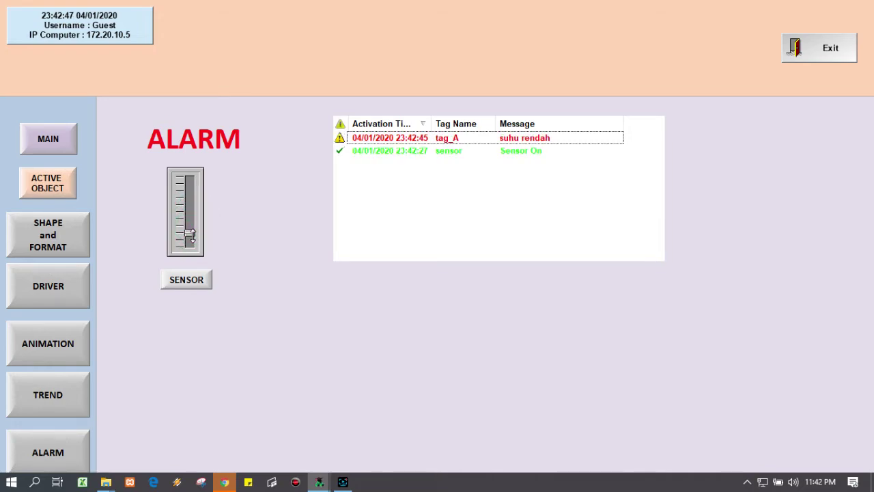
{"action": "left_click", "coordinate": [450, 138]}
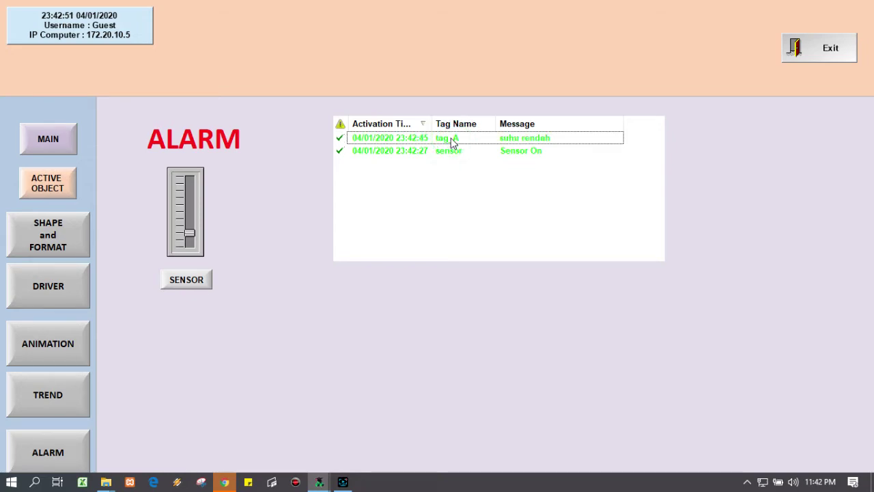
{"action": "left_click", "coordinate": [396, 179]}
- Raise the slider in two stages to about four fifths of its range and acknowledge the "suhu tinggi" alarm
{"action": "left_click_drag", "start_coordinate": [190, 233], "coordinate": [197, 208]}
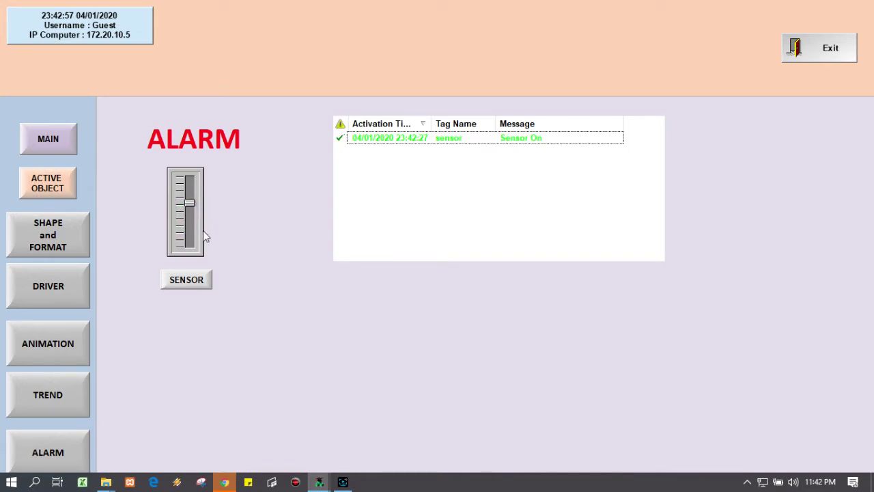
{"action": "left_click_drag", "start_coordinate": [189, 201], "coordinate": [192, 194]}
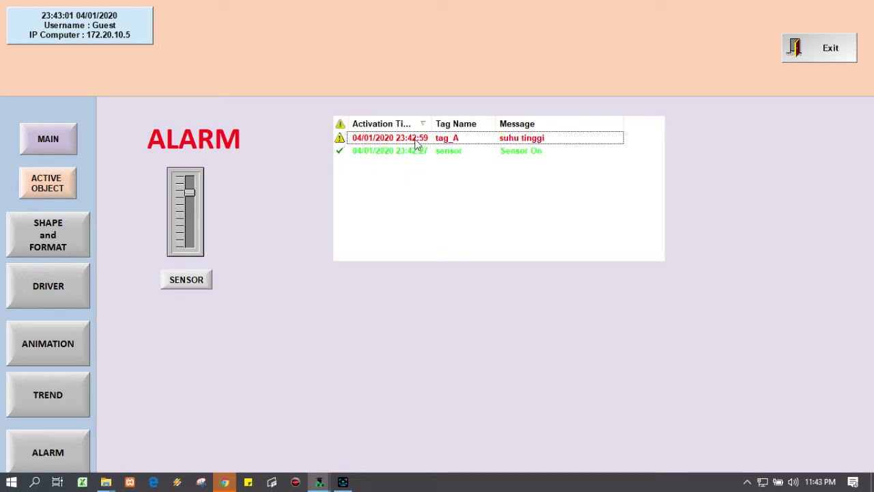
{"action": "double_click", "coordinate": [417, 141]}
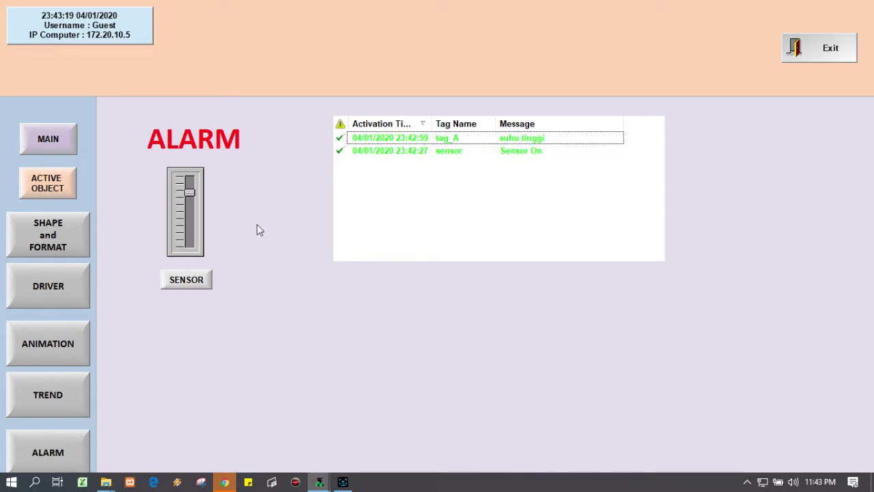
{"action": "left_click", "coordinate": [240, 254]}
{"action": "left_click", "coordinate": [289, 298]}
{"action": "left_click", "coordinate": [362, 123]}
{"action": "left_click", "coordinate": [427, 205]}
{"action": "left_click", "coordinate": [435, 205]}
{"action": "left_click", "coordinate": [374, 308]}
- Exit the running project and open the ALARM screen for editing
{"action": "left_click", "coordinate": [817, 47]}
{"action": "left_click", "coordinate": [456, 287]}
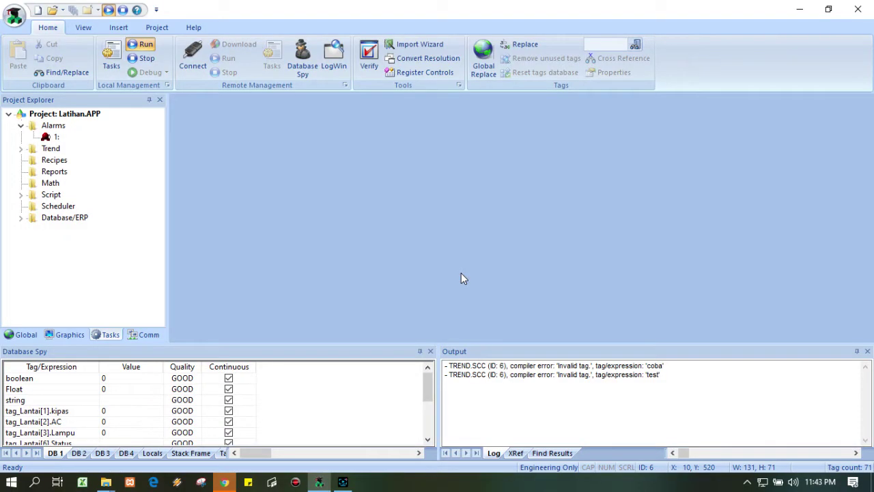
{"action": "left_click", "coordinate": [62, 334]}
{"action": "double_click", "coordinate": [67, 148]}
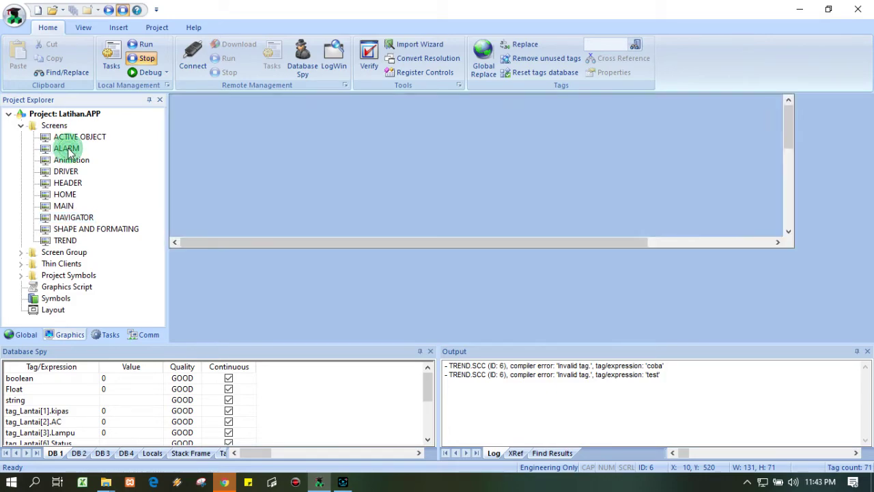
{"action": "left_click", "coordinate": [476, 298]}
- Place a second Alarm/Event control, about 515 wide and 167 high, below the existing alarm list
{"action": "left_click", "coordinate": [502, 43]}
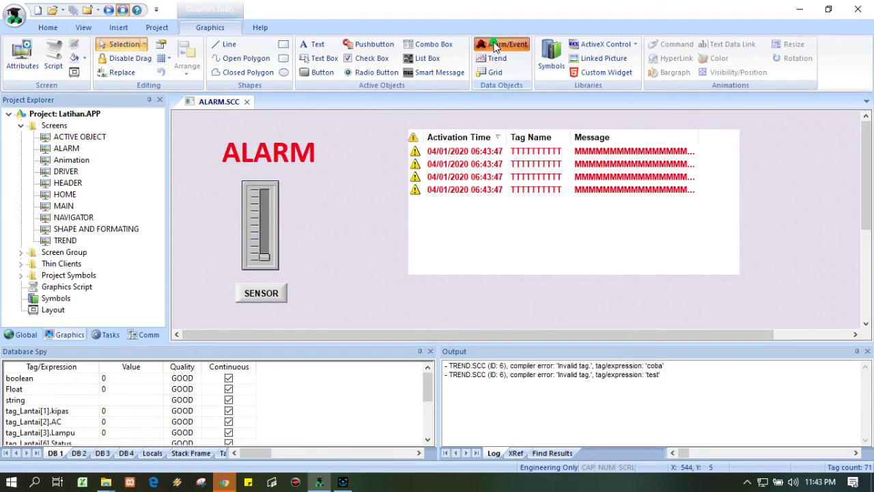
{"action": "scroll", "coordinate": [451, 287], "scroll_direction": "down", "scroll_amount": 1}
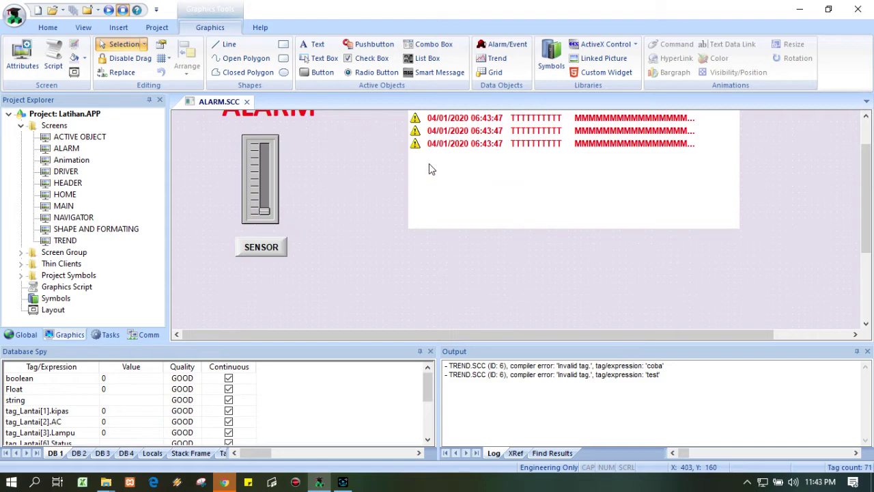
{"action": "left_click", "coordinate": [497, 43]}
{"action": "left_click_drag", "start_coordinate": [416, 247], "coordinate": [745, 354]}
{"action": "scroll", "coordinate": [765, 281], "scroll_direction": "down", "scroll_amount": 1}
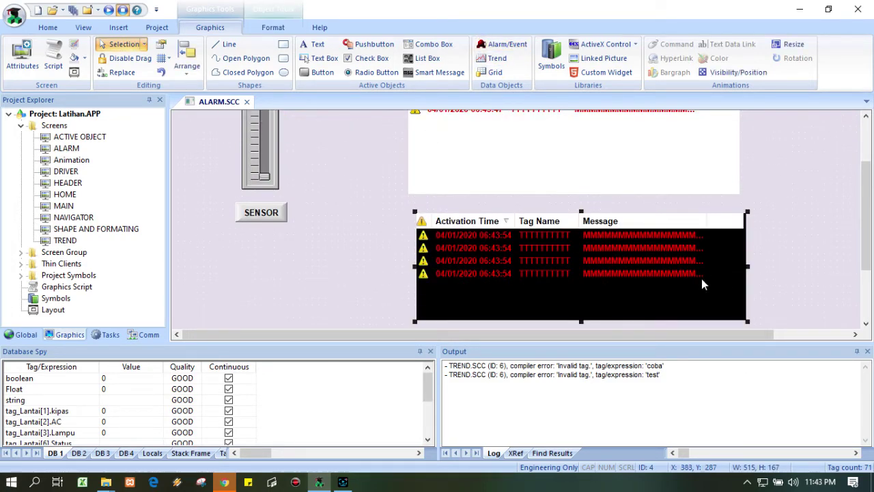
- Give the new alarm control a white background and set its type to Alarm History
{"action": "double_click", "coordinate": [647, 290]}
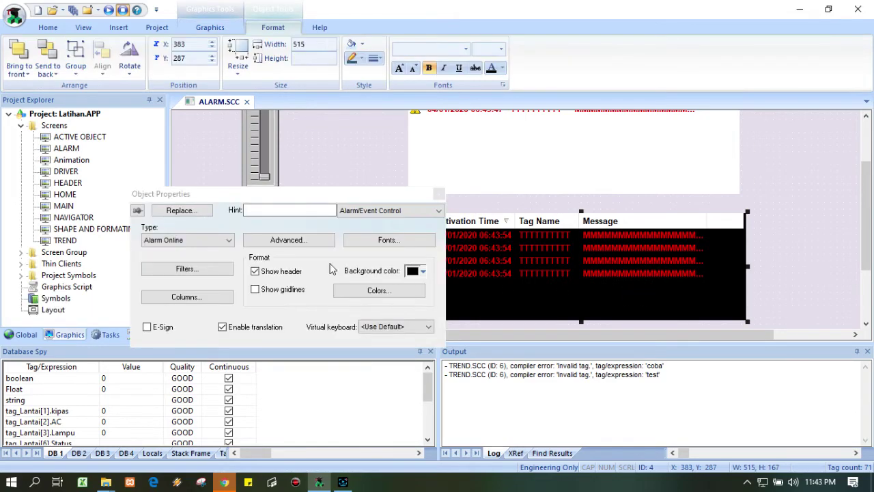
{"action": "left_click", "coordinate": [424, 271]}
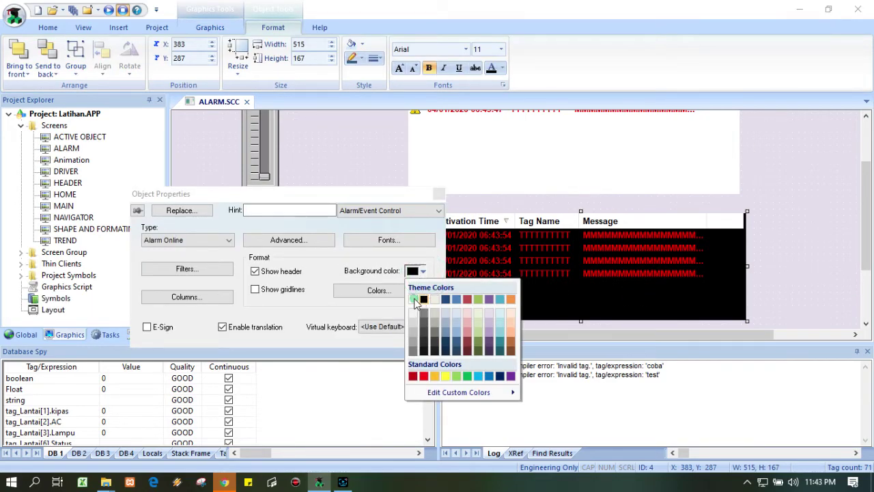
{"action": "left_click", "coordinate": [414, 299]}
{"action": "left_click", "coordinate": [228, 240]}
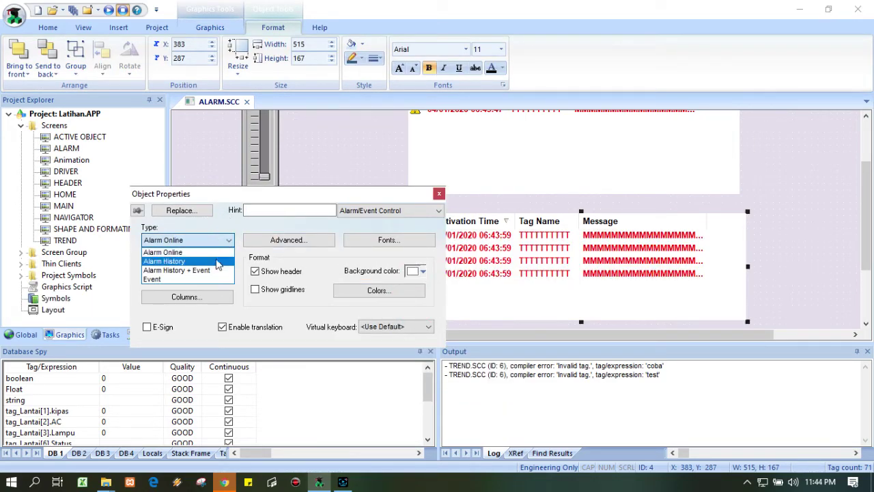
{"action": "left_click", "coordinate": [216, 261]}
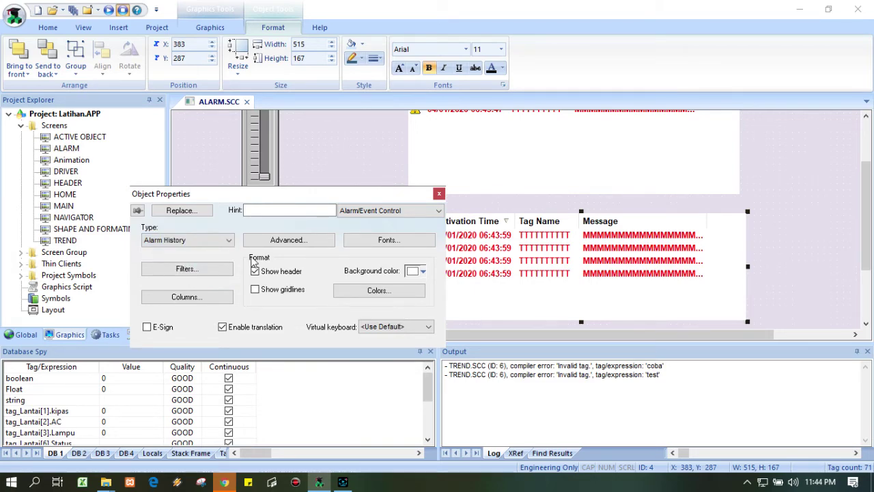
{"action": "left_click", "coordinate": [439, 195]}
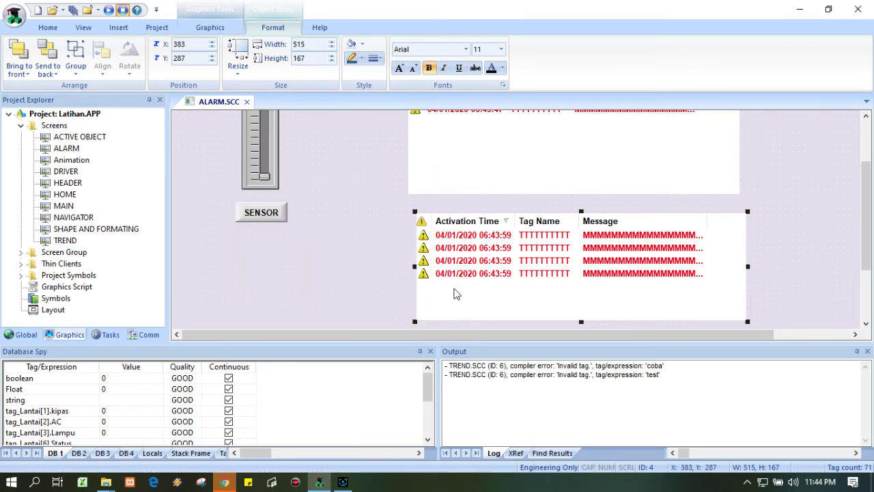
{"action": "left_click", "coordinate": [455, 290]}
- Open alarm worksheet 1 and rename its group to alarm_1
{"action": "left_click", "coordinate": [95, 334]}
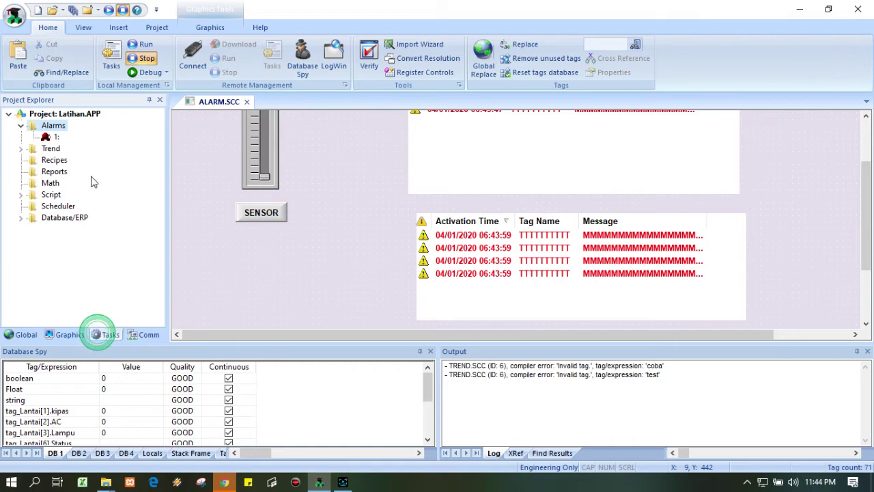
{"action": "double_click", "coordinate": [57, 138]}
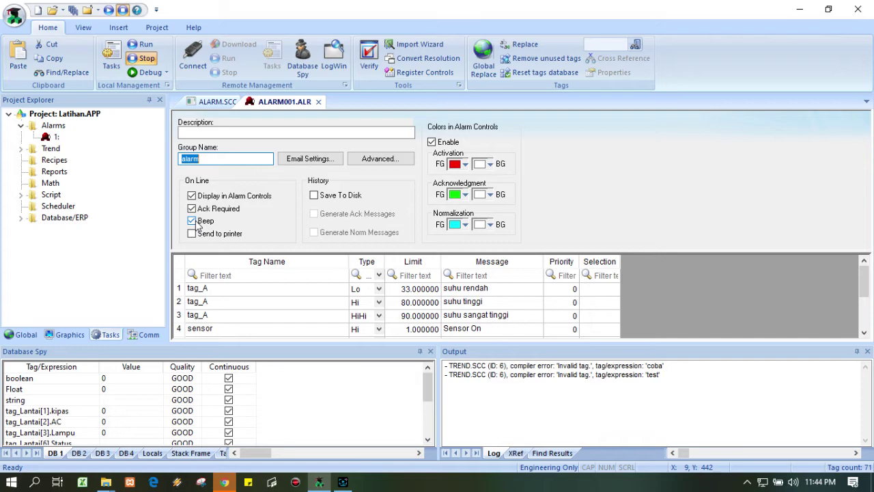
{"action": "left_click", "coordinate": [270, 160]}
{"action": "left_click", "coordinate": [383, 160]}
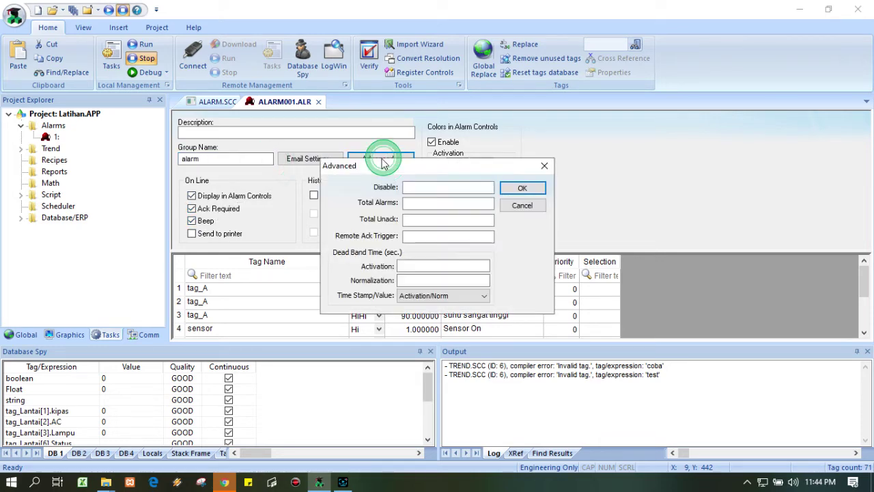
{"action": "left_click", "coordinate": [544, 166]}
{"action": "left_click", "coordinate": [240, 159]}
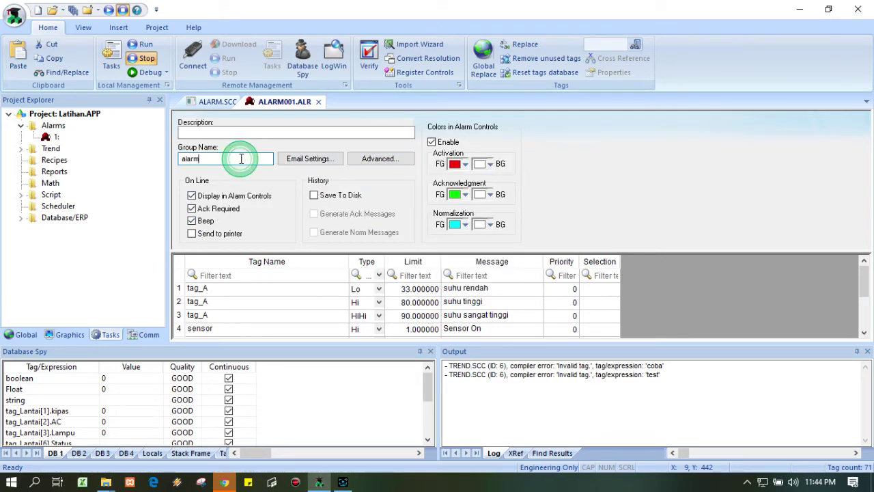
{"action": "type", "text": "_"}
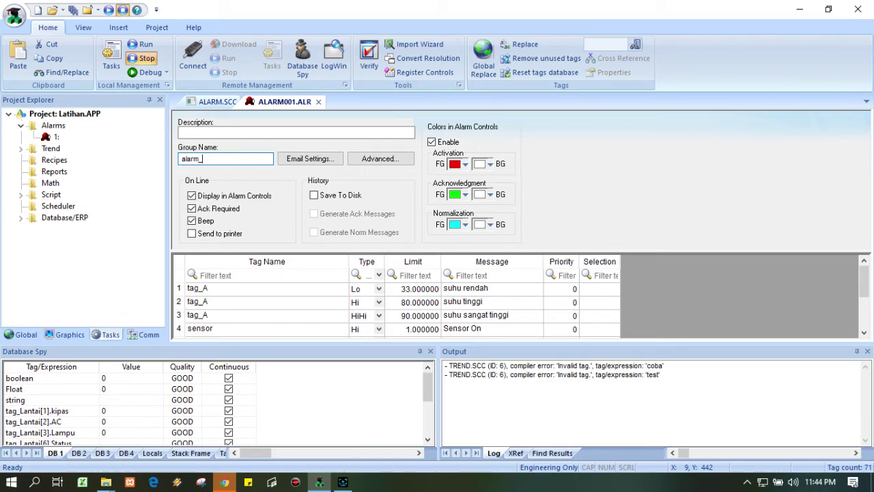
{"action": "type", "text": "1"}
- Enable Save To Disk with acknowledgment and normalization messages for the alarm group's history, and save and close the worksheet
{"action": "left_click", "coordinate": [315, 195]}
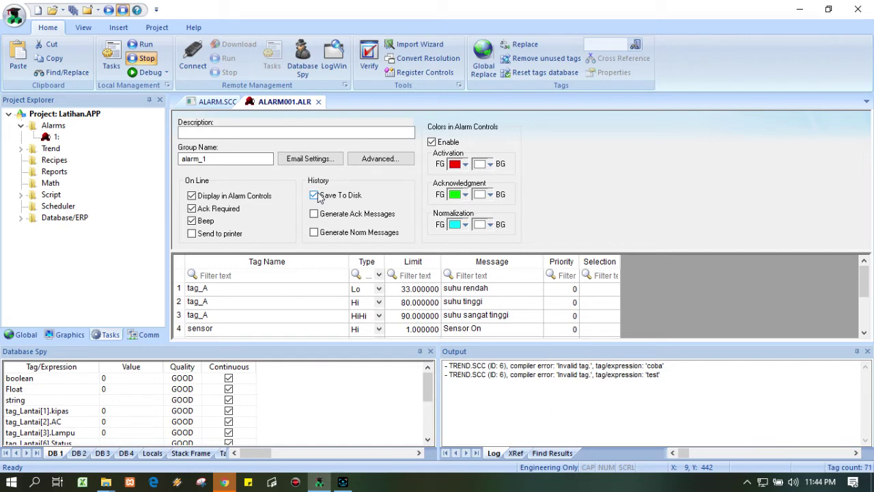
{"action": "left_click", "coordinate": [318, 214]}
{"action": "left_click", "coordinate": [315, 233]}
{"action": "left_click", "coordinate": [319, 102]}
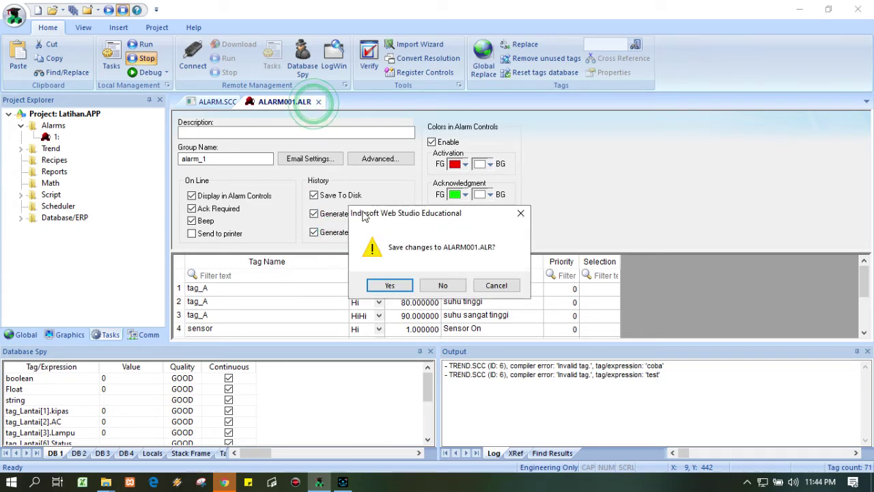
{"action": "left_click", "coordinate": [389, 288]}
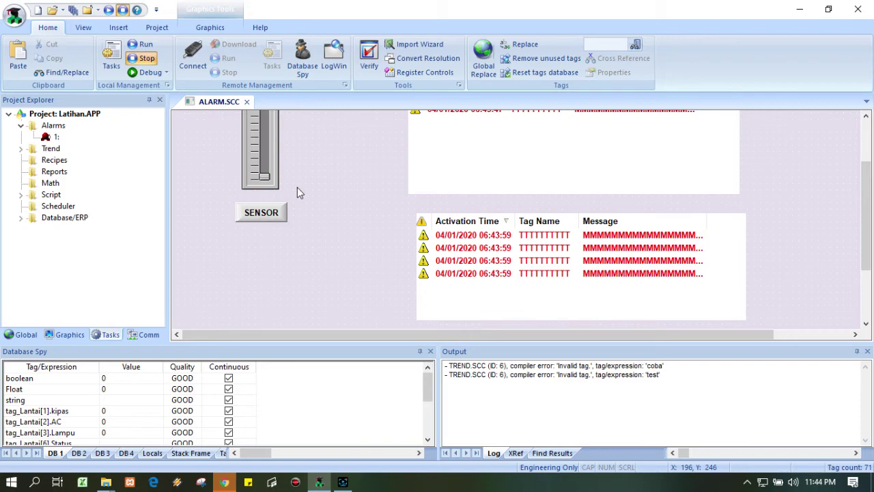
- Check the object properties of the Alarm History control on the ALARM screen
{"action": "scroll", "coordinate": [297, 190], "scroll_direction": "down", "scroll_amount": 2}
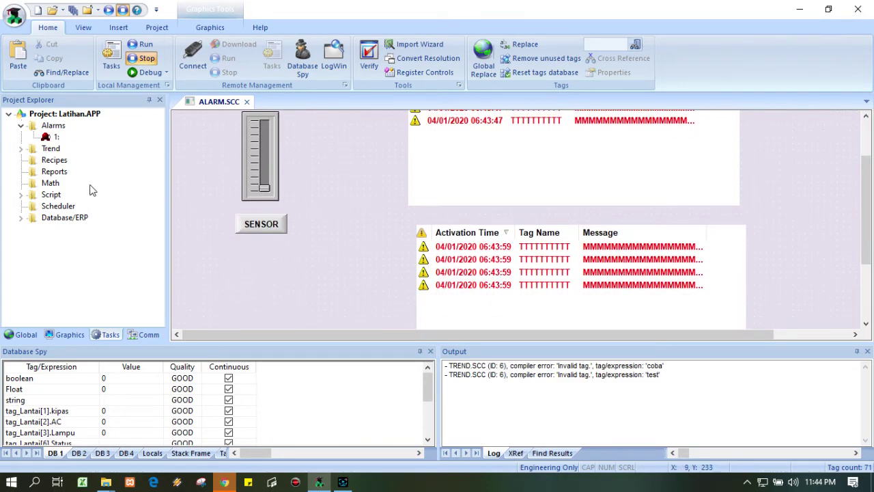
{"action": "left_click", "coordinate": [460, 306]}
{"action": "double_click", "coordinate": [460, 305]}
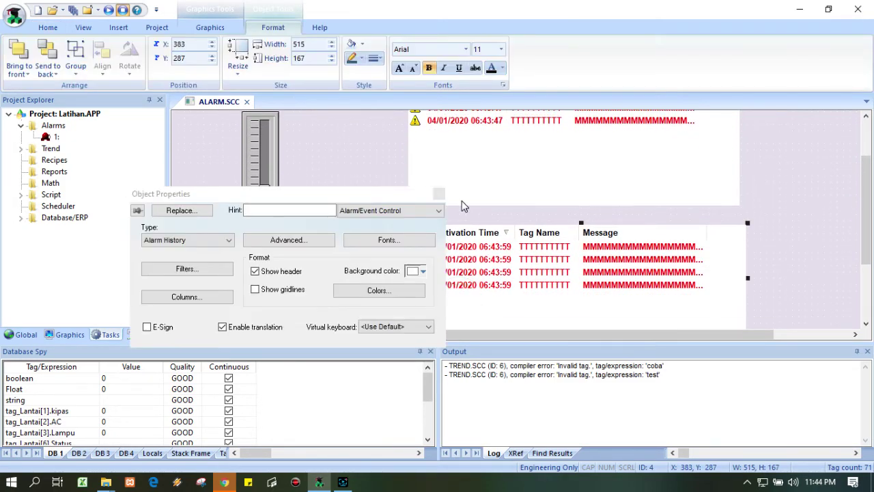
{"action": "left_click", "coordinate": [440, 199]}
{"action": "left_click", "coordinate": [302, 219]}
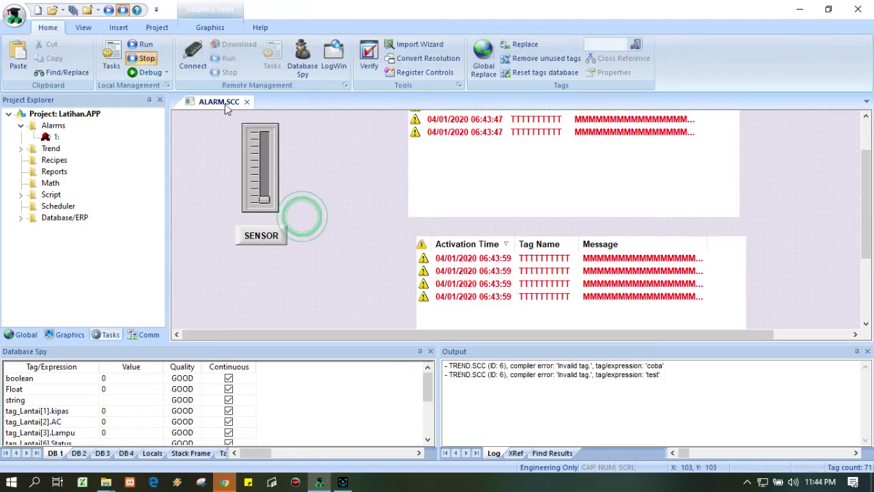
- Save and close the ALARM screen, and run the project with its ALARM page displayed
{"action": "left_click", "coordinate": [246, 101]}
{"action": "left_click", "coordinate": [382, 285]}
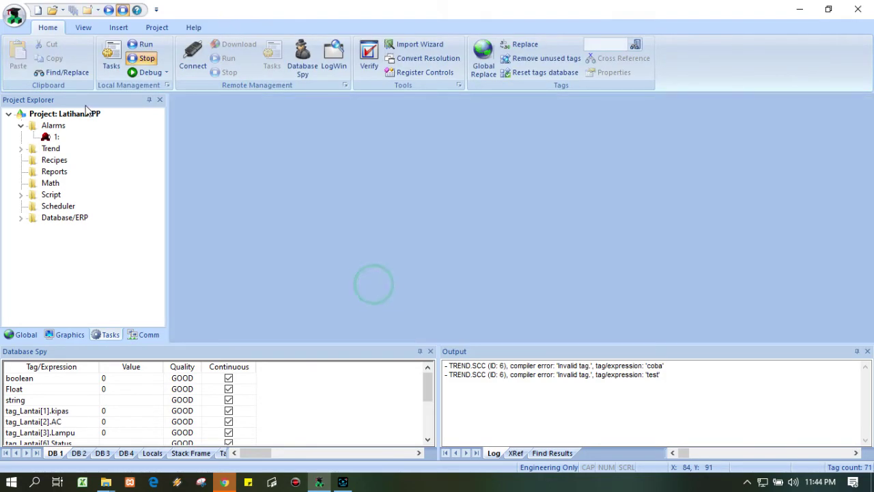
{"action": "left_click", "coordinate": [129, 44]}
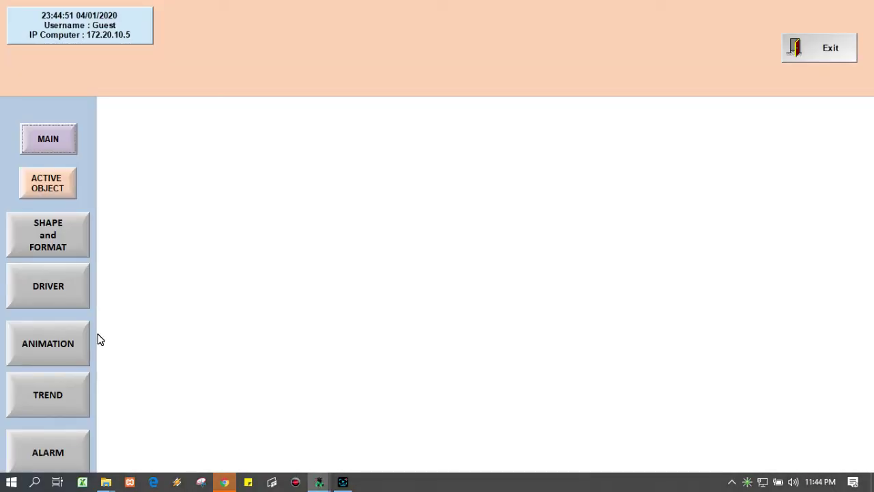
{"action": "left_click", "coordinate": [47, 450]}
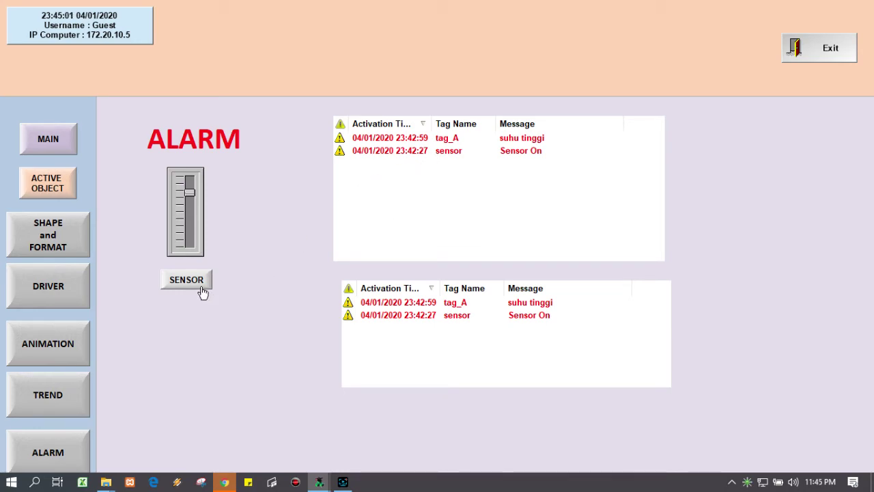
- Acknowledge the "Sensor On" and "suhu tinggi" alarms in the online list, switching the sensor off between them
{"action": "double_click", "coordinate": [424, 151]}
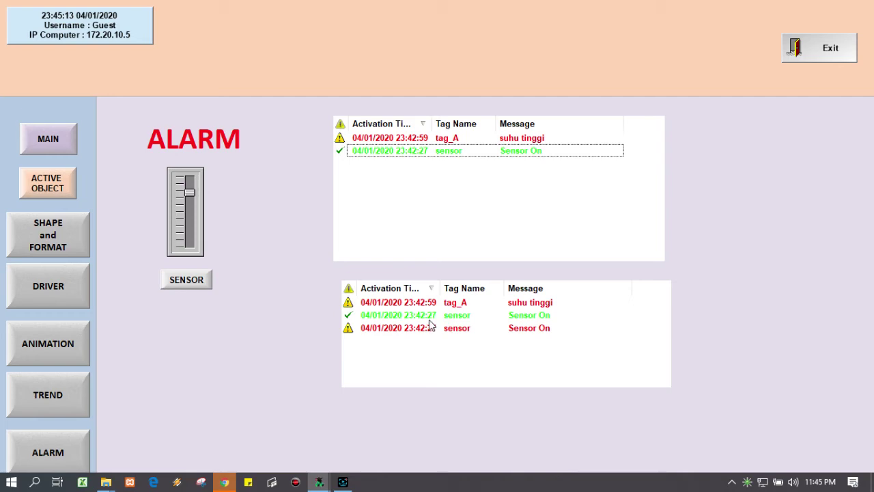
{"action": "left_click", "coordinate": [191, 287]}
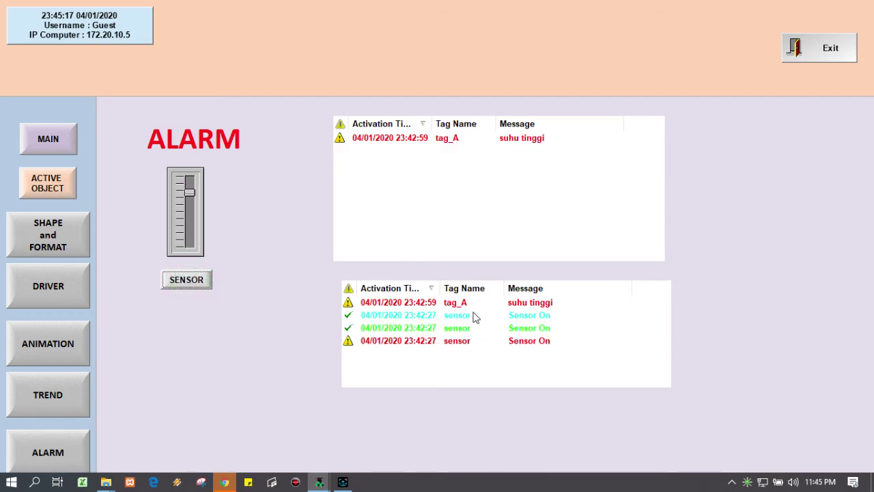
{"action": "left_click", "coordinate": [421, 141]}
{"action": "double_click", "coordinate": [419, 142]}
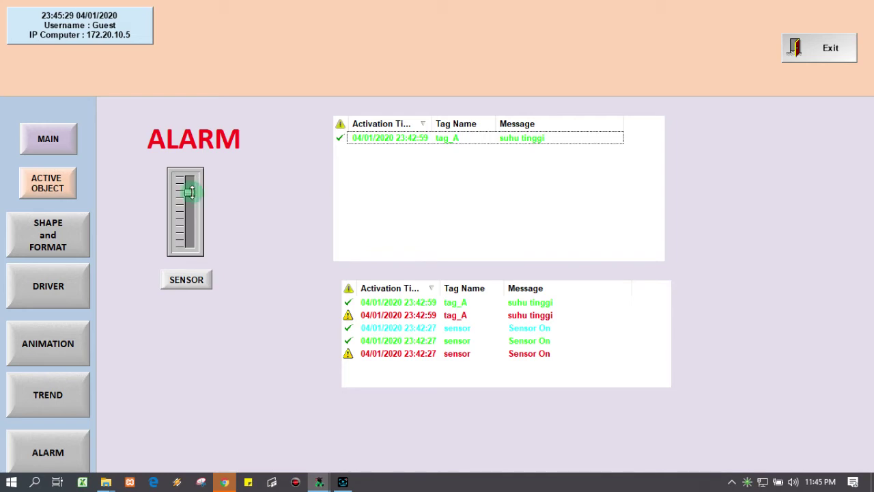
- Lower the slider to about a quarter of its range and acknowledge the "suhu rendah" alarm
{"action": "left_click_drag", "start_coordinate": [191, 194], "coordinate": [190, 228]}
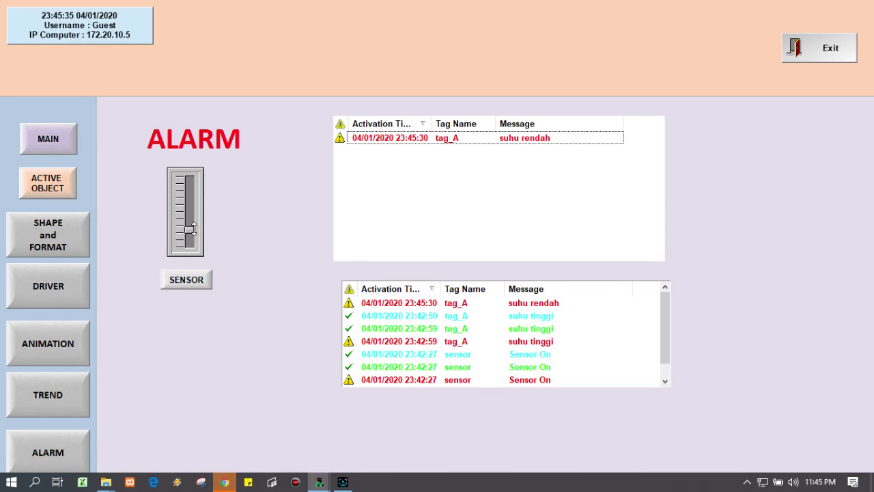
{"action": "left_click", "coordinate": [436, 140]}
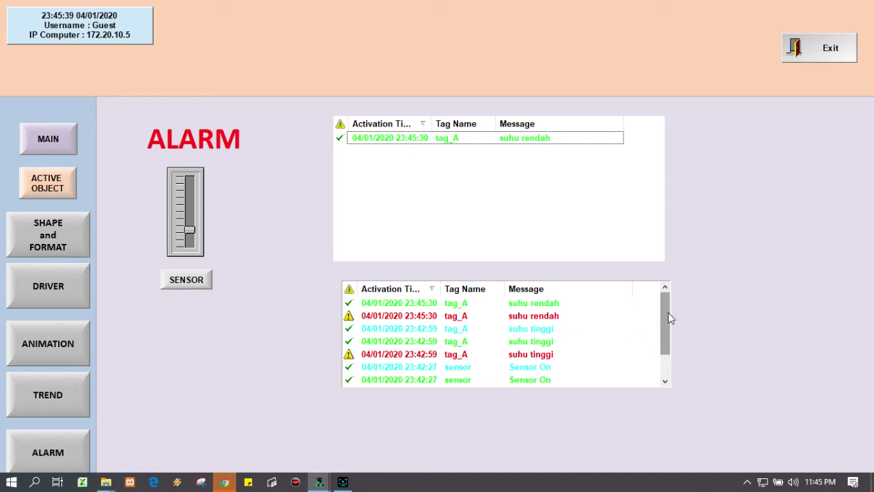
- Examine the activation, acknowledgment and normalization entries of the "Sensor On" alarm in the history list
{"action": "left_click_drag", "start_coordinate": [668, 312], "coordinate": [663, 355]}
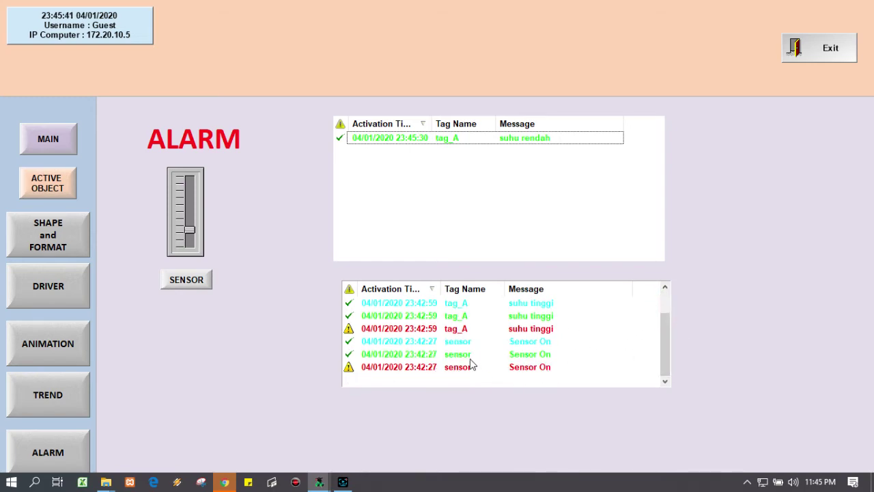
{"action": "scroll", "coordinate": [458, 362], "scroll_direction": "down", "scroll_amount": 1}
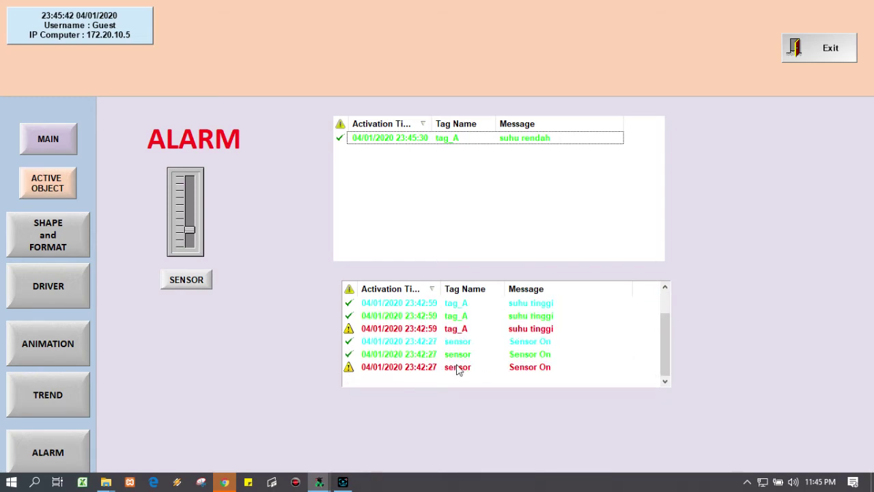
{"action": "left_click", "coordinate": [553, 367]}
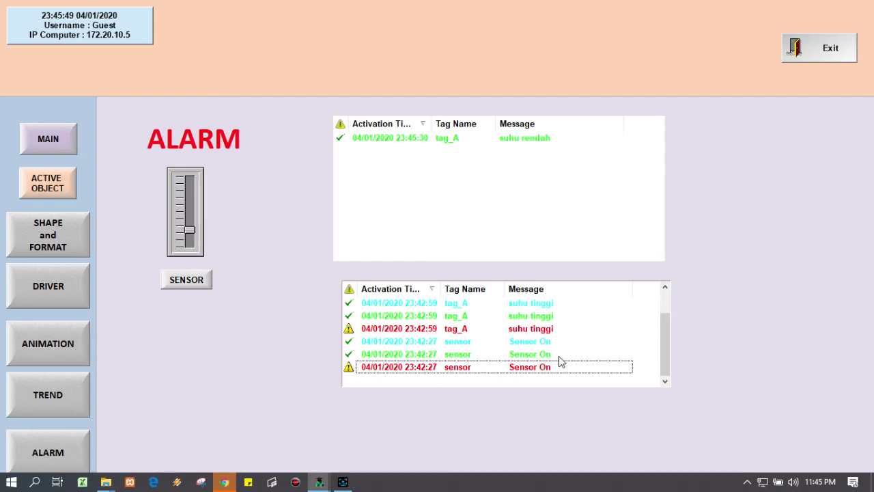
{"action": "left_click", "coordinate": [560, 355]}
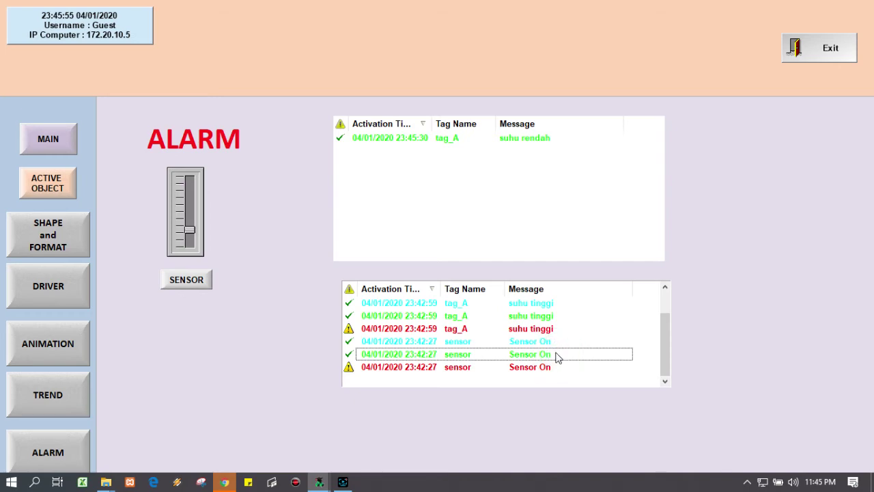
{"action": "left_click", "coordinate": [555, 343]}
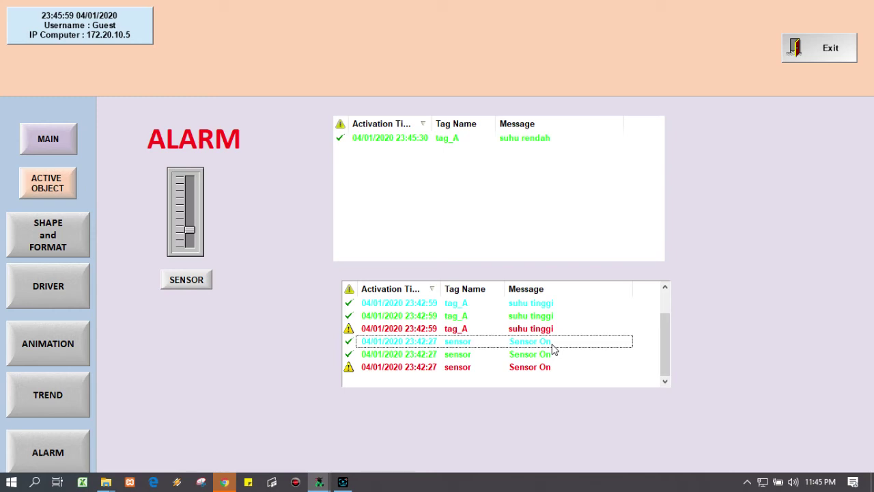
{"action": "left_click", "coordinate": [466, 172]}
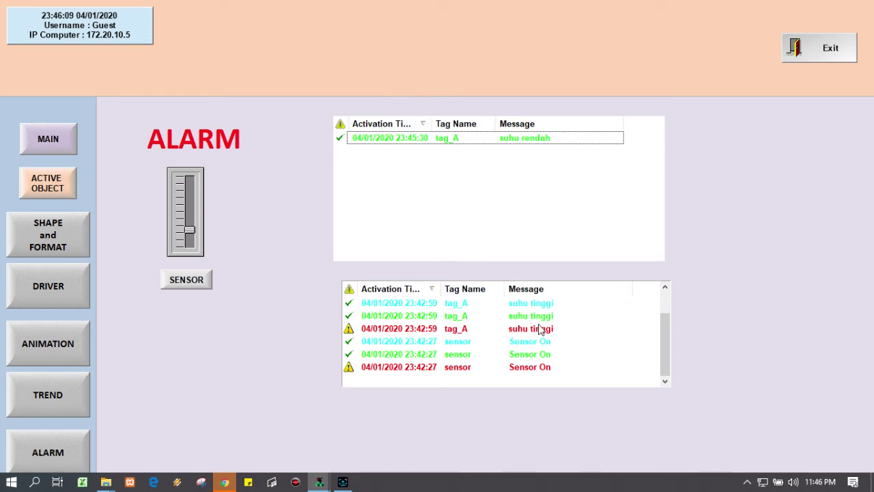
{"action": "scroll", "coordinate": [468, 335], "scroll_direction": "up", "scroll_amount": 1}
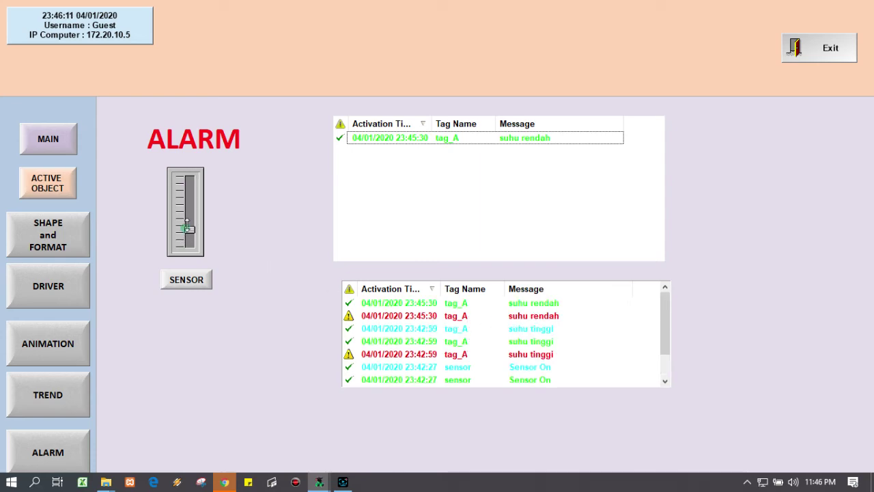
- Raise the slider to about nine tenths of its range and acknowledge the "suhu sangat tinggi" alarm
{"action": "left_click_drag", "start_coordinate": [189, 238], "coordinate": [190, 185]}
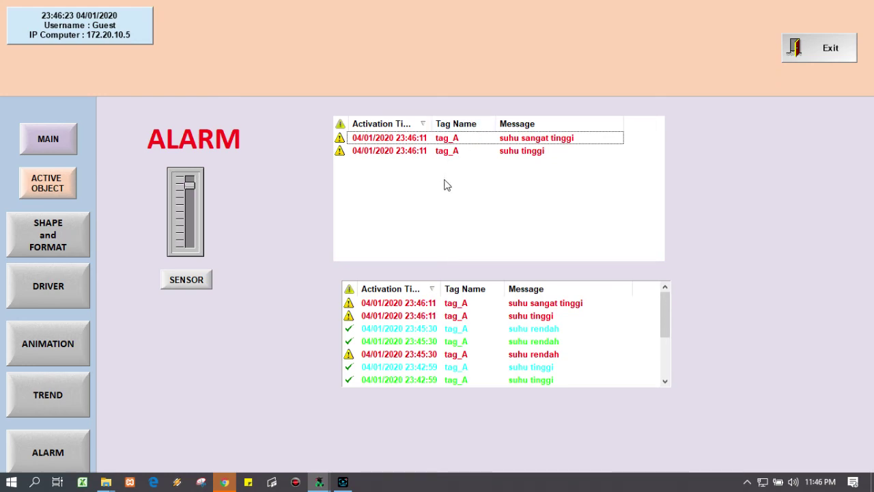
{"action": "double_click", "coordinate": [433, 142]}
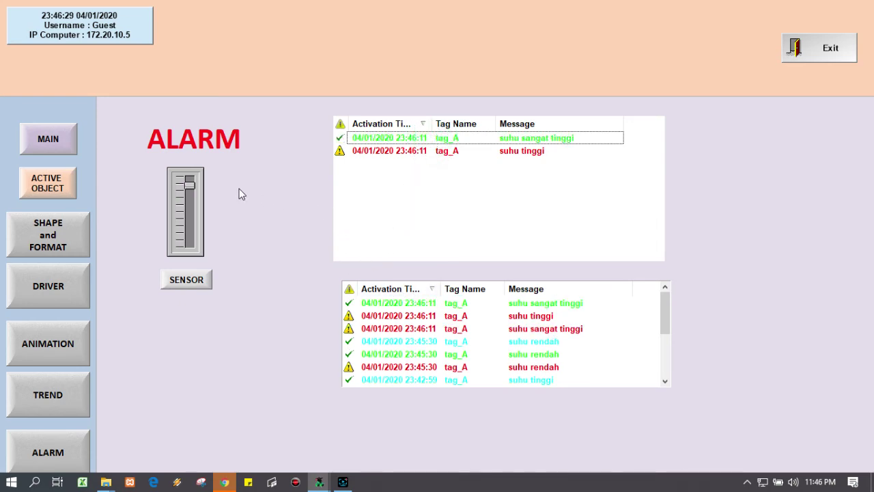
- Lower the slider to about three tenths of its range and acknowledge the "suhu rendah" and "suhu tinggi" alarms
{"action": "left_click_drag", "start_coordinate": [189, 184], "coordinate": [189, 226]}
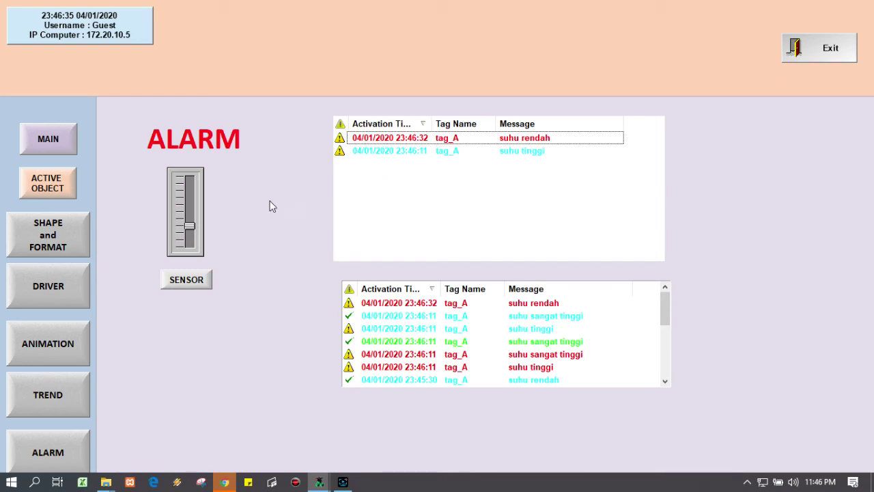
{"action": "left_click", "coordinate": [420, 142]}
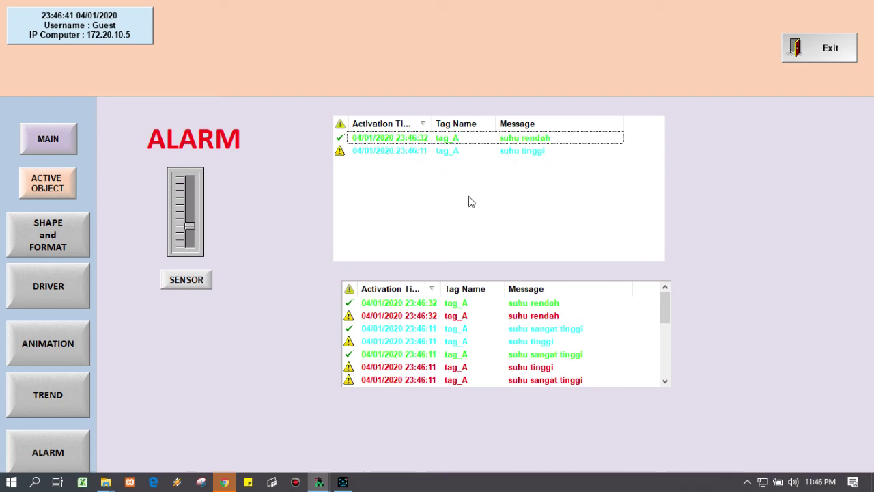
{"action": "left_click", "coordinate": [421, 155]}
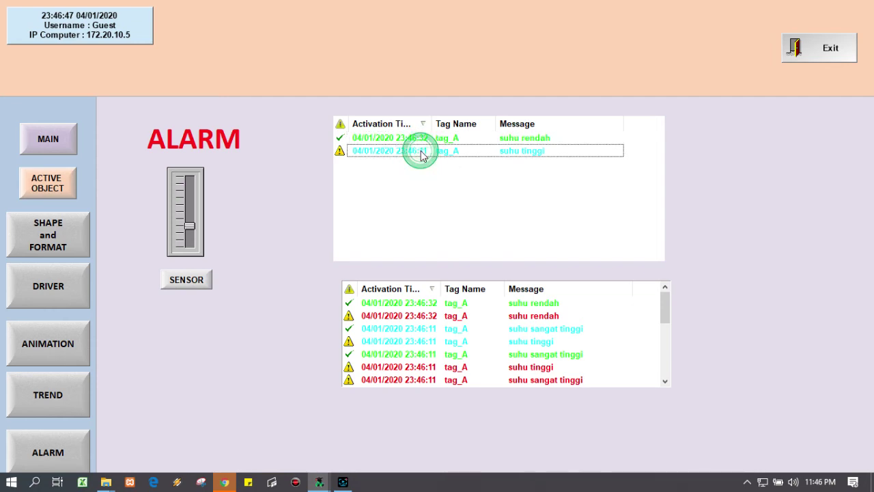
{"action": "left_click", "coordinate": [415, 152]}
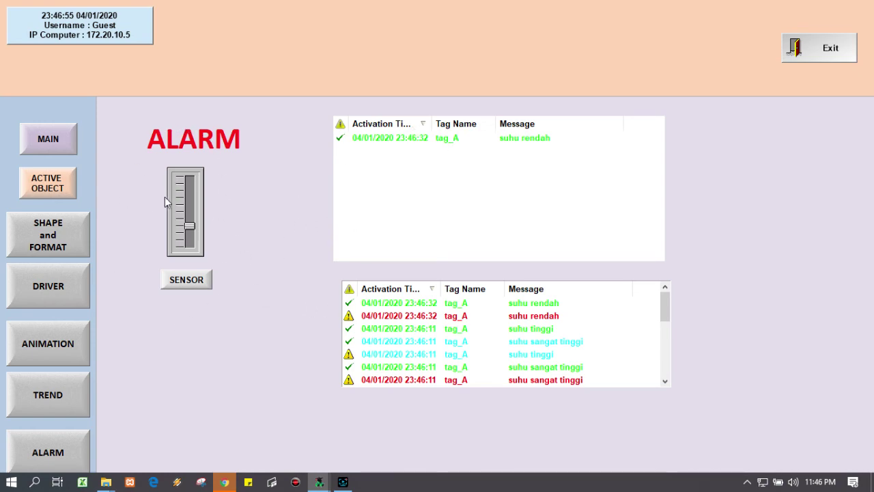
{"action": "left_click", "coordinate": [153, 152]}
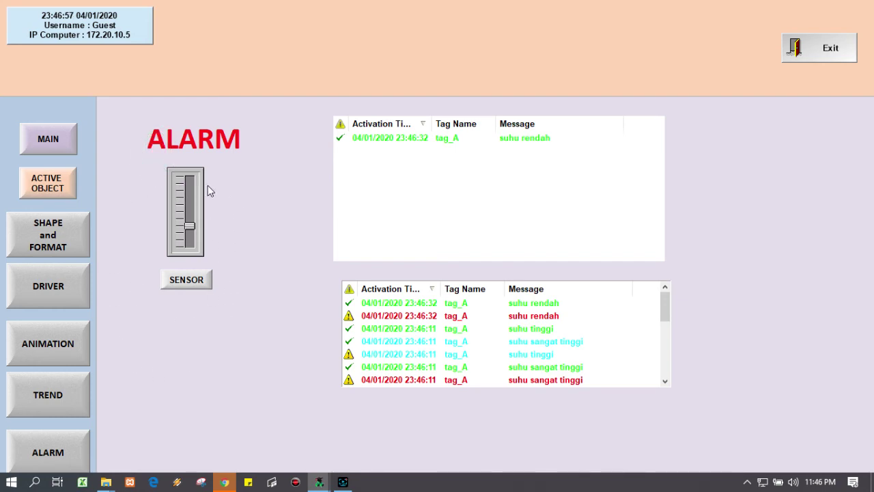